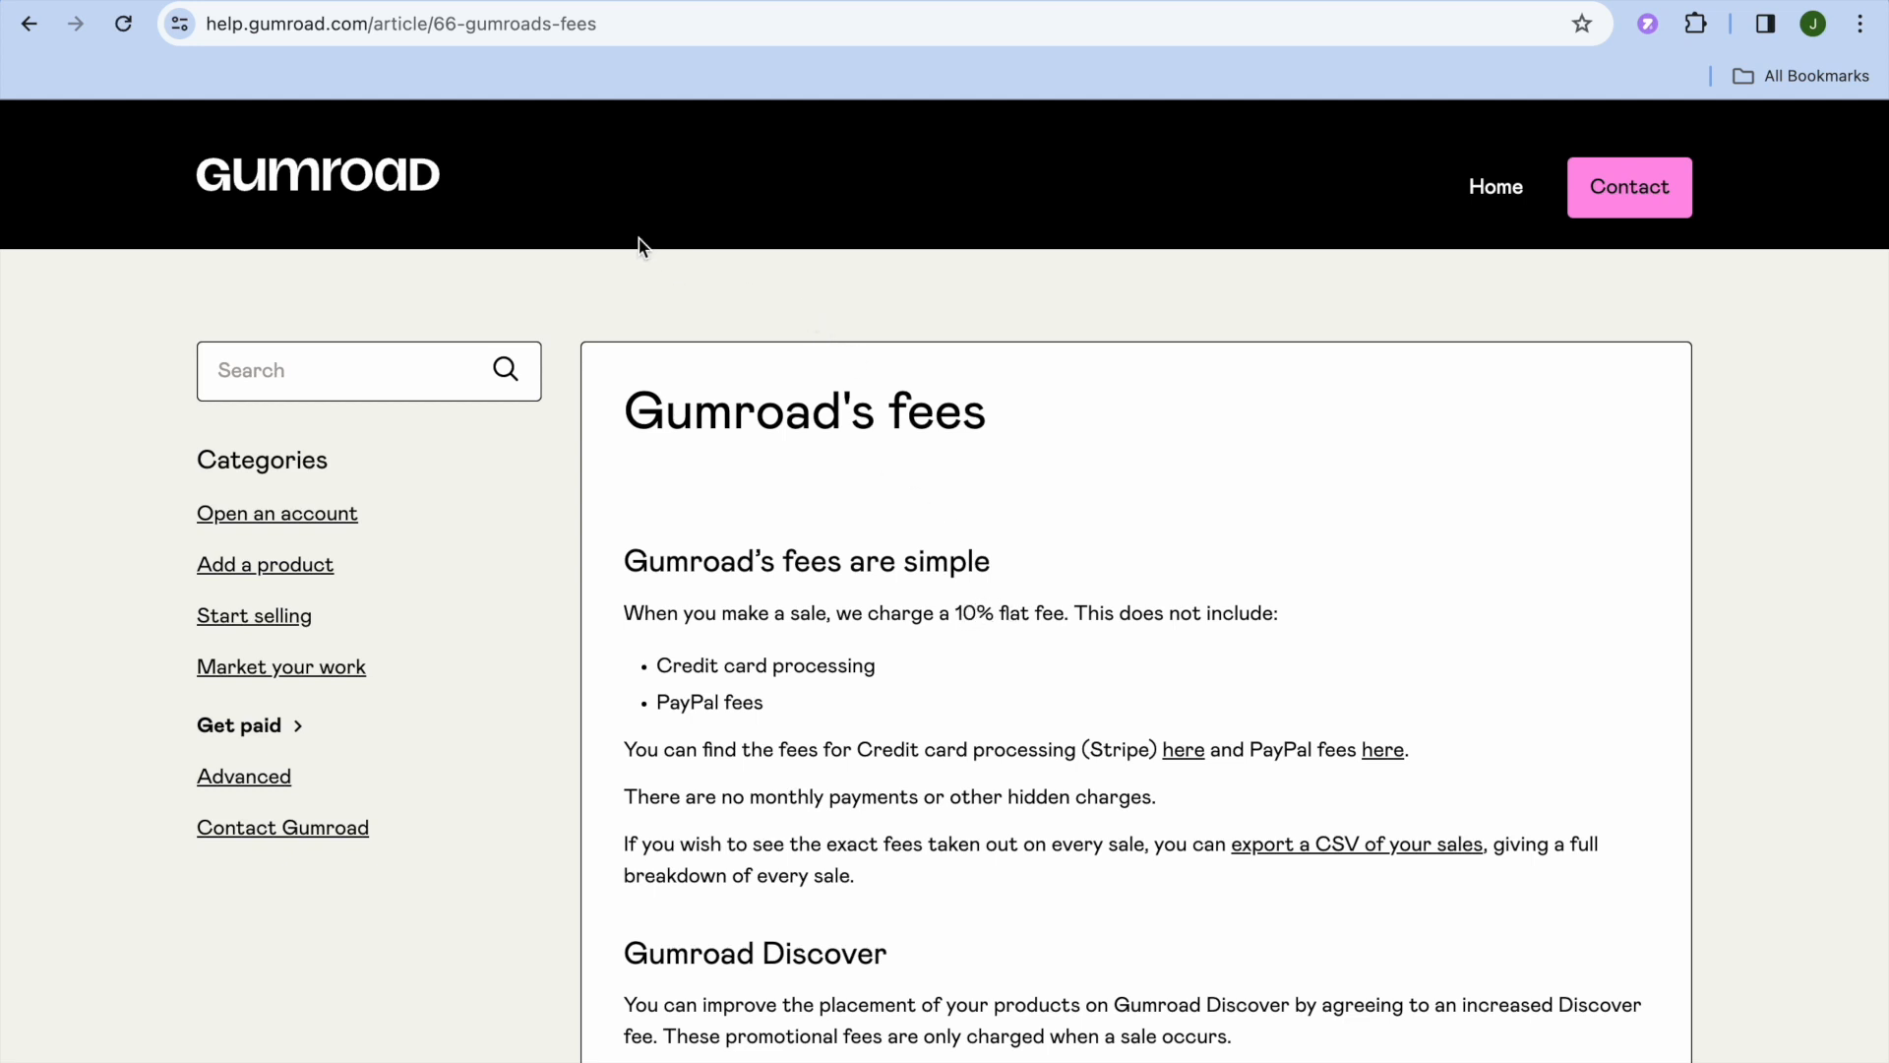
Step: Switch to the Gumroad Discover page and look through its staff picks and product categories
{"action": "left_click", "coordinate": [519, 1]}
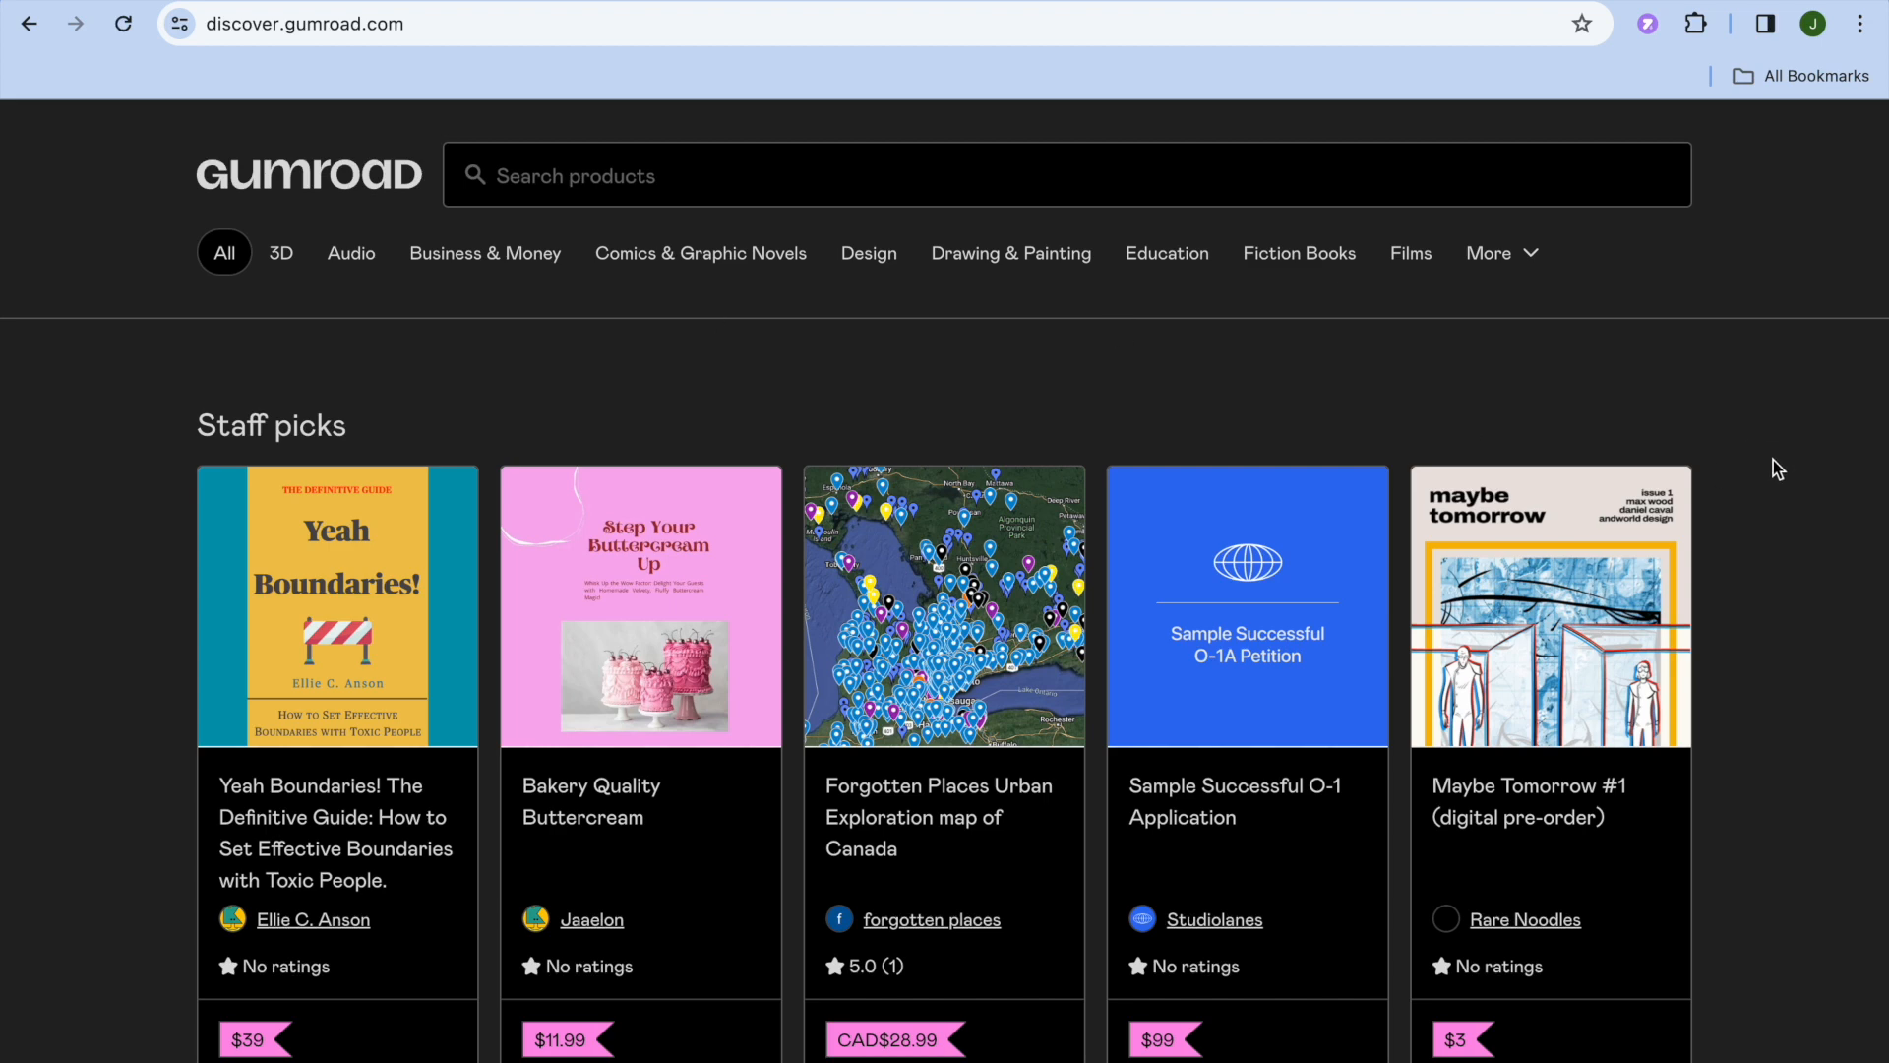
{"action": "scroll", "coordinate": [1773, 461], "scroll_direction": "down", "scroll_amount": 7}
{"action": "scroll", "coordinate": [1772, 459], "scroll_direction": "down", "scroll_amount": 13}
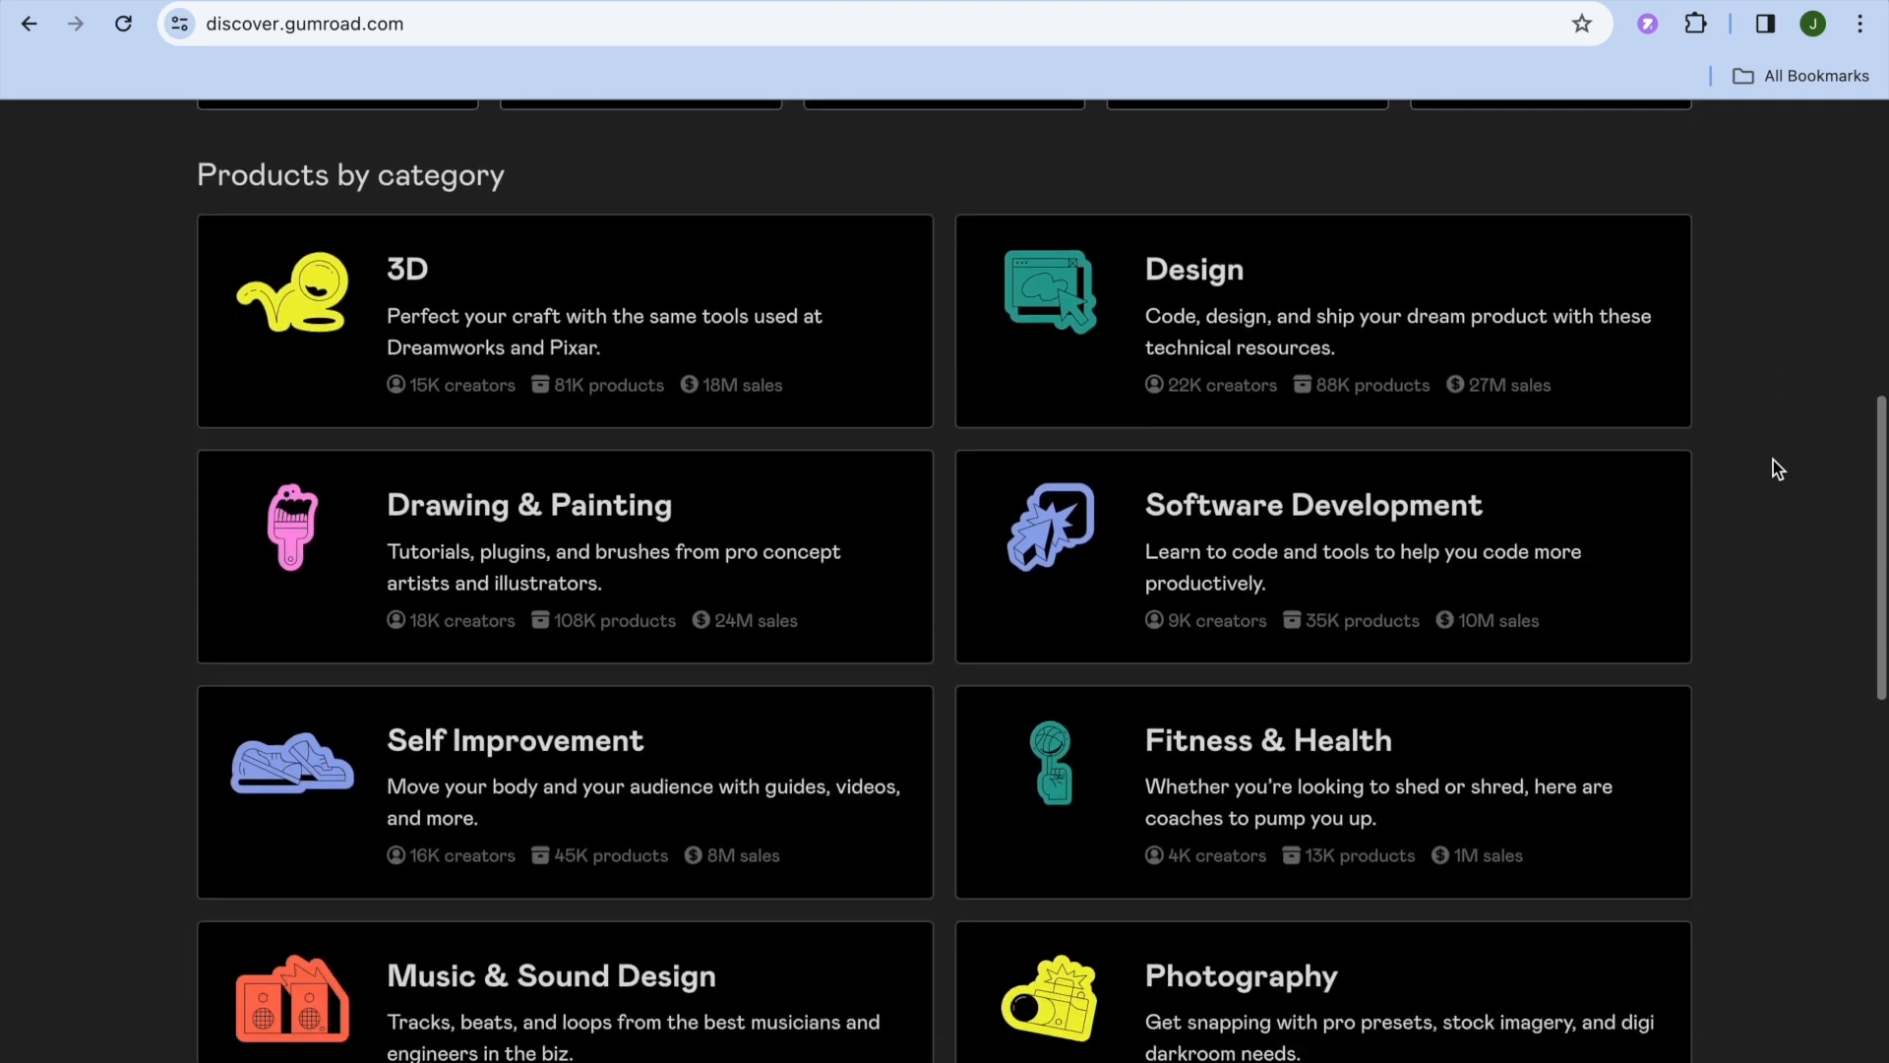
{"action": "scroll", "coordinate": [1773, 458], "scroll_direction": "down", "scroll_amount": 4}
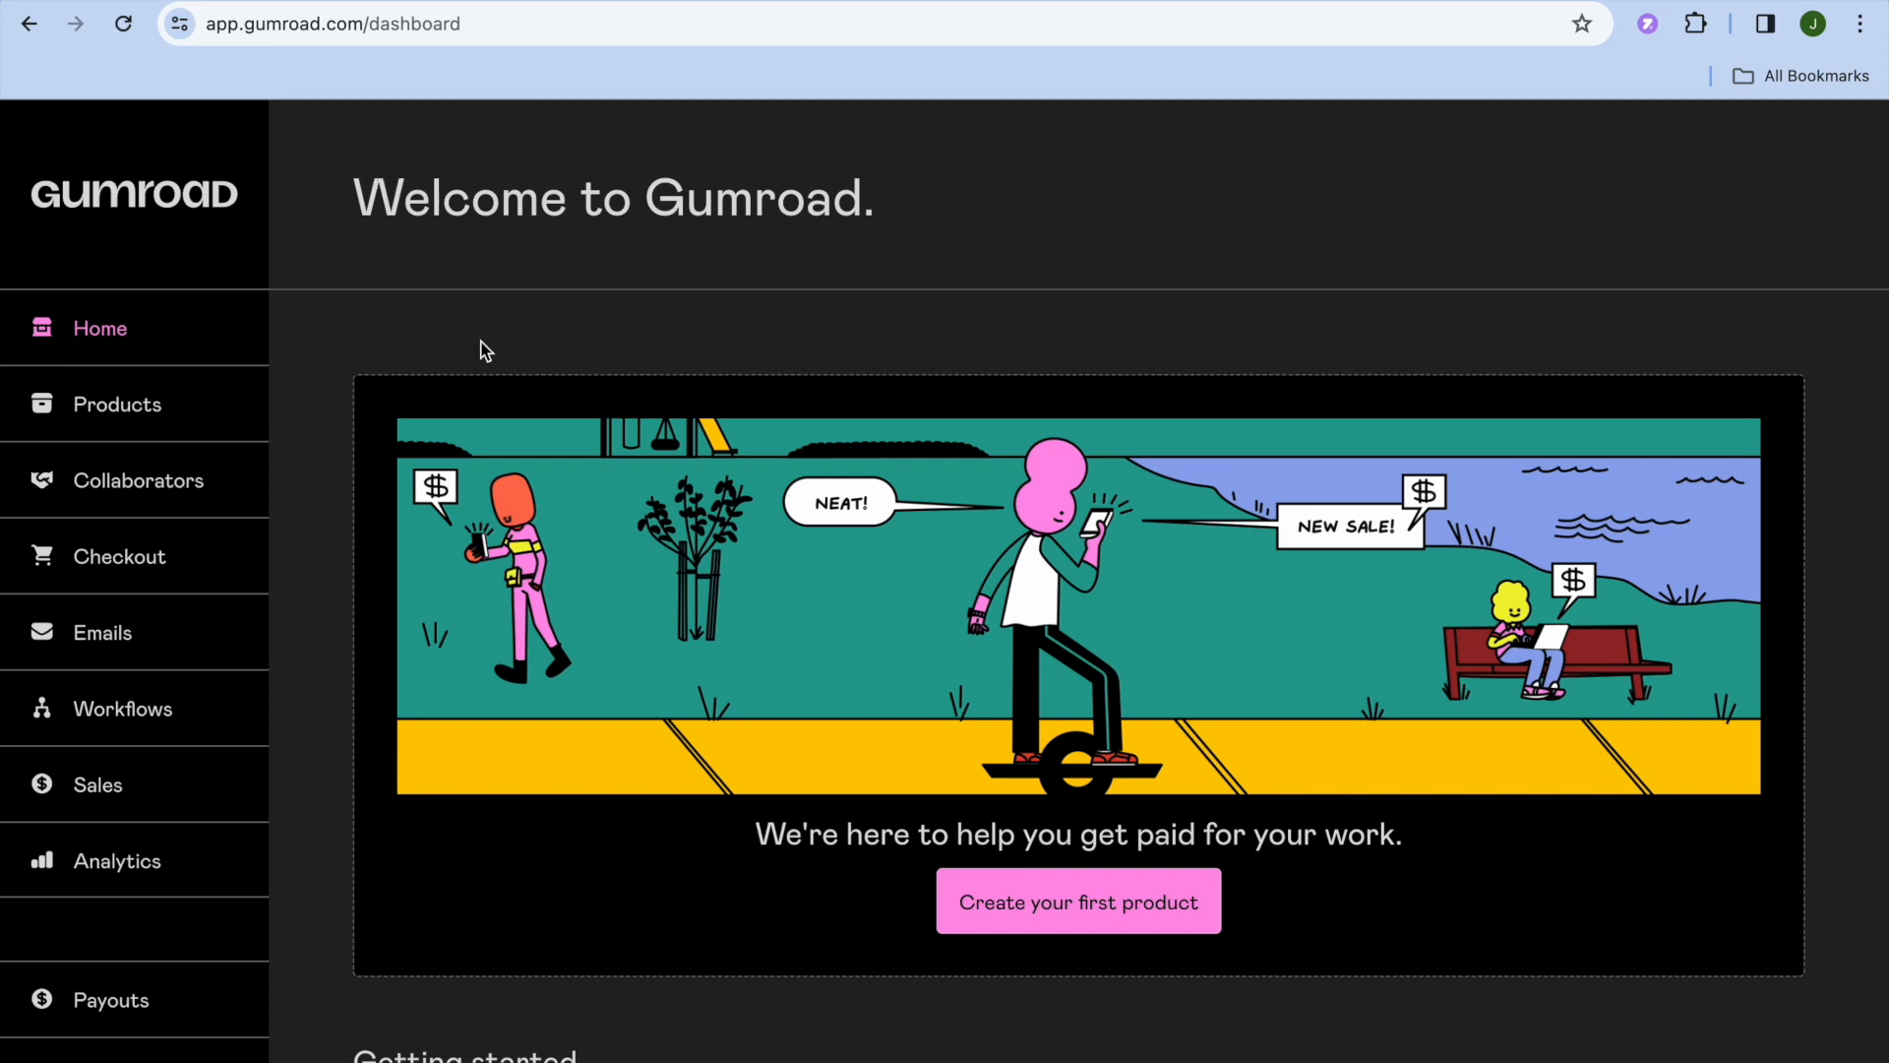
Step: Start creating the first Gumroad product and name it SIMPLE ANSWERS
{"action": "left_click", "coordinate": [1040, 925]}
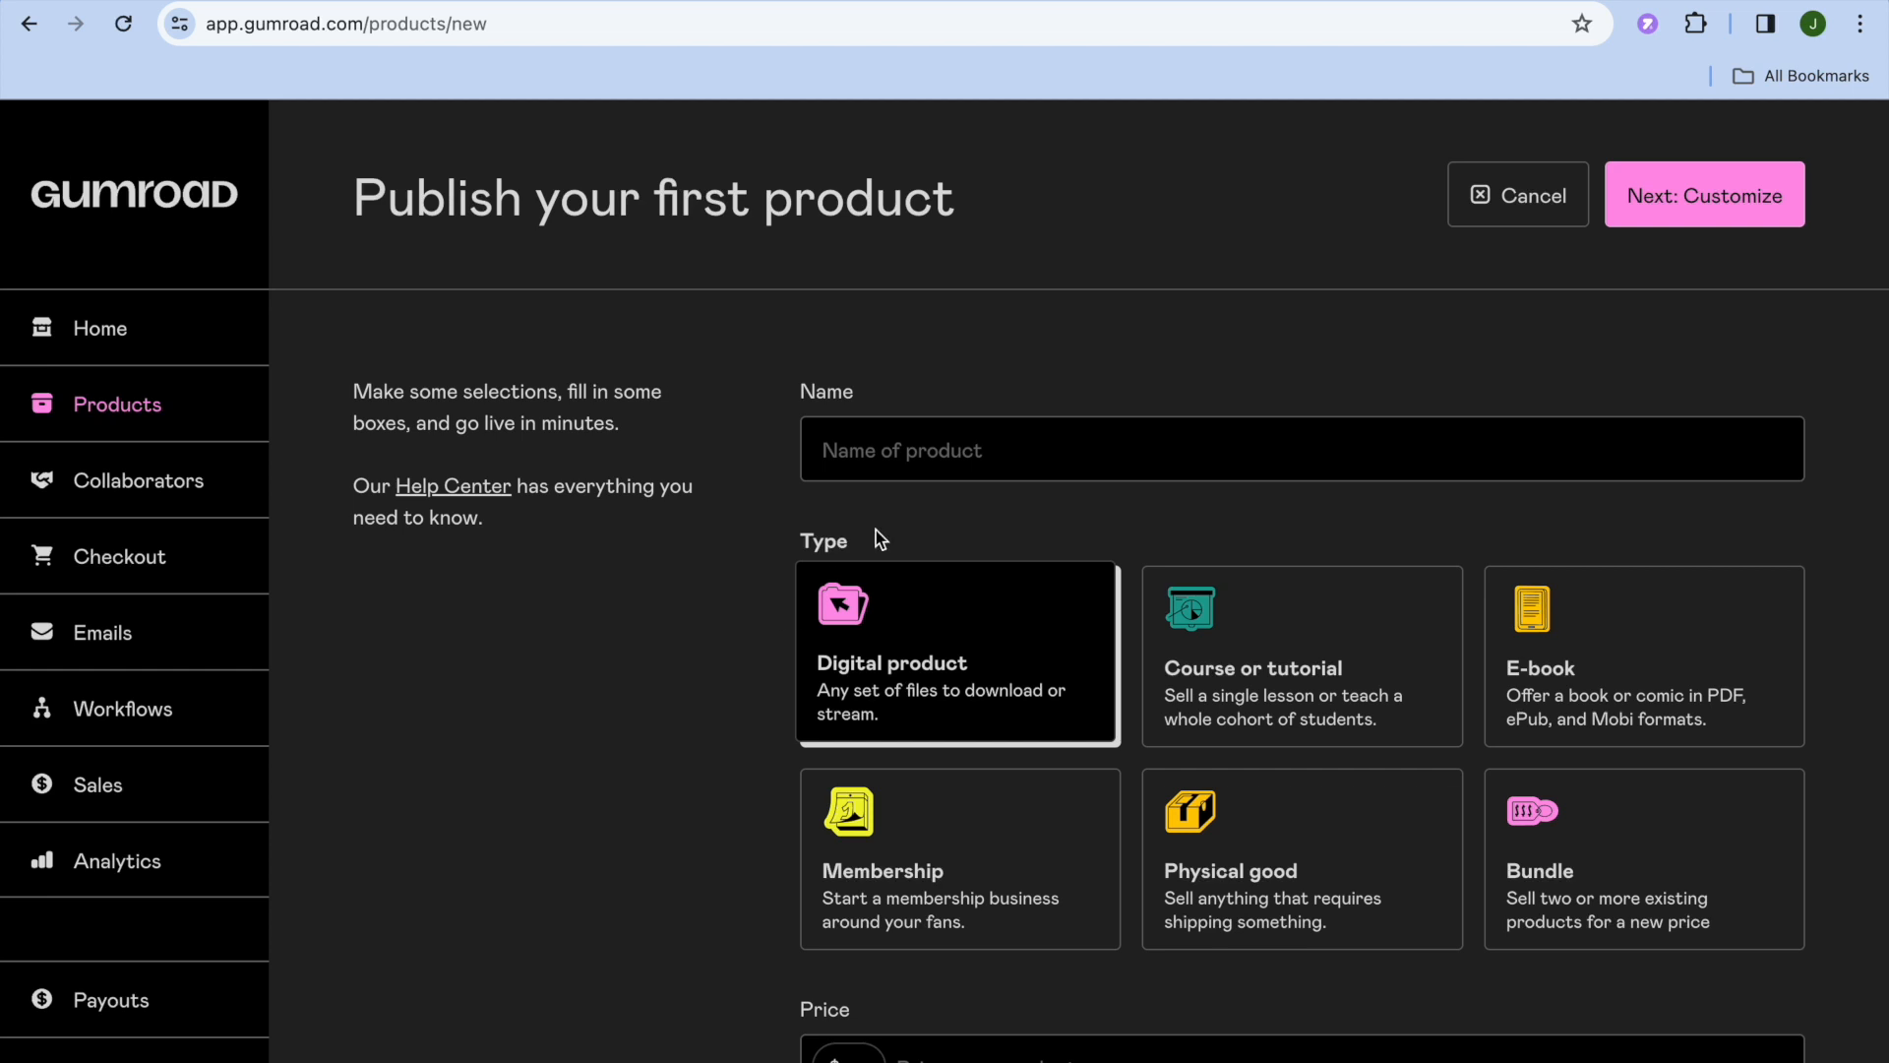
{"action": "left_click", "coordinate": [925, 463]}
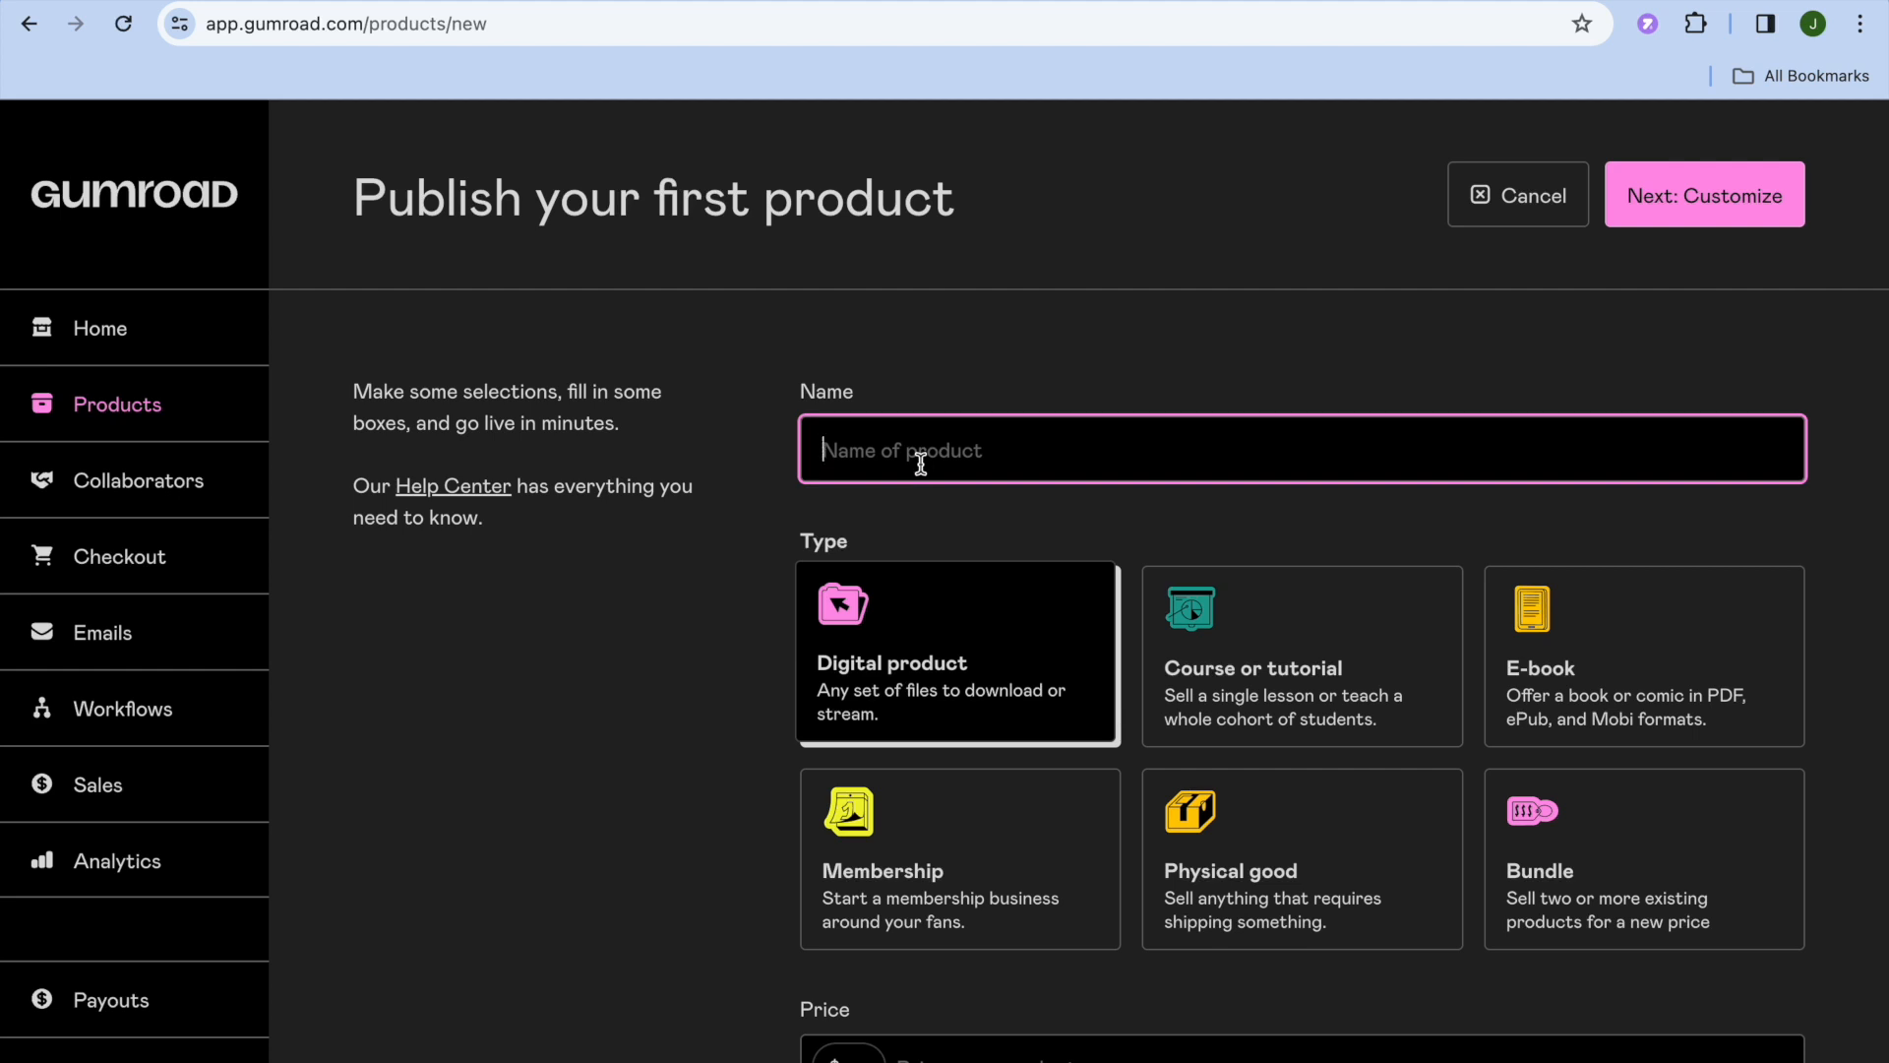
{"action": "type", "text": "su"}
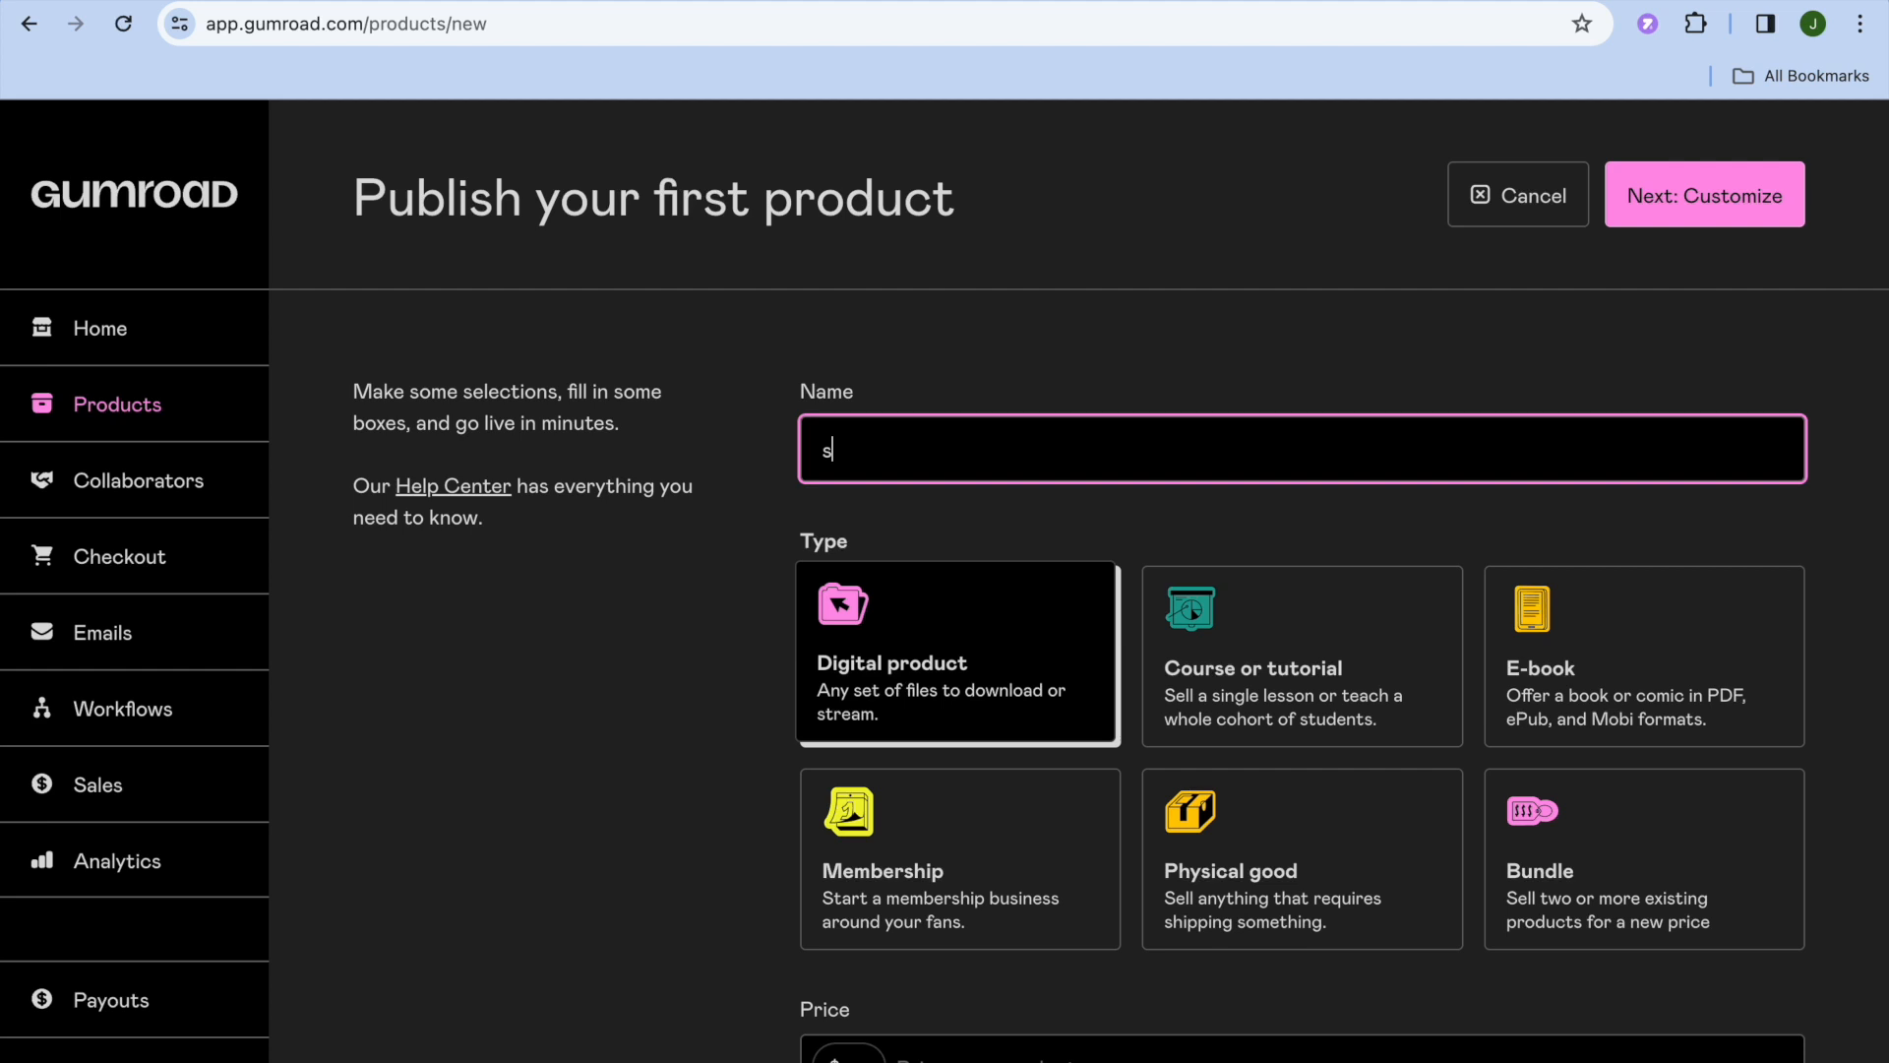
{"action": "key", "text": "BackSpace"}
{"action": "key", "text": "BackSpace"}
{"action": "key", "text": "Caps_Lock"}
{"action": "type", "text": "SIMPLE ANSW"}
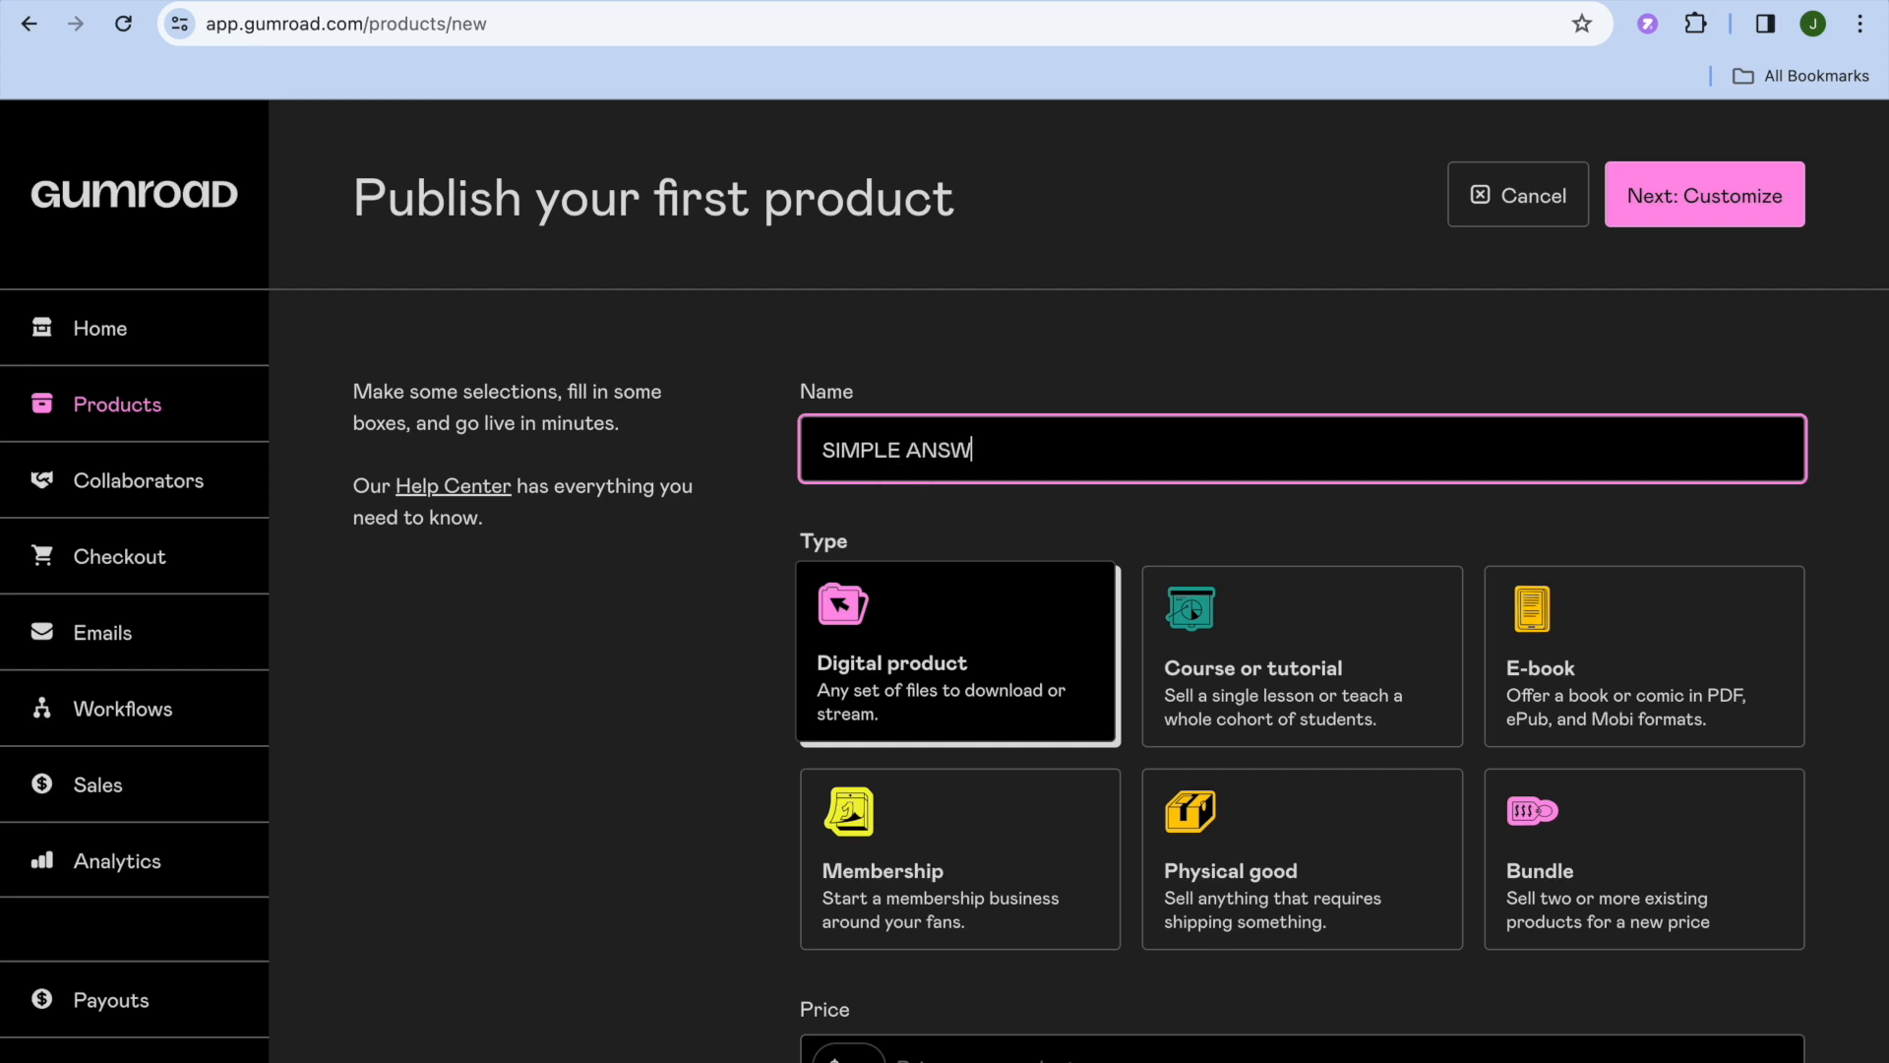
{"action": "type", "text": "ERS"}
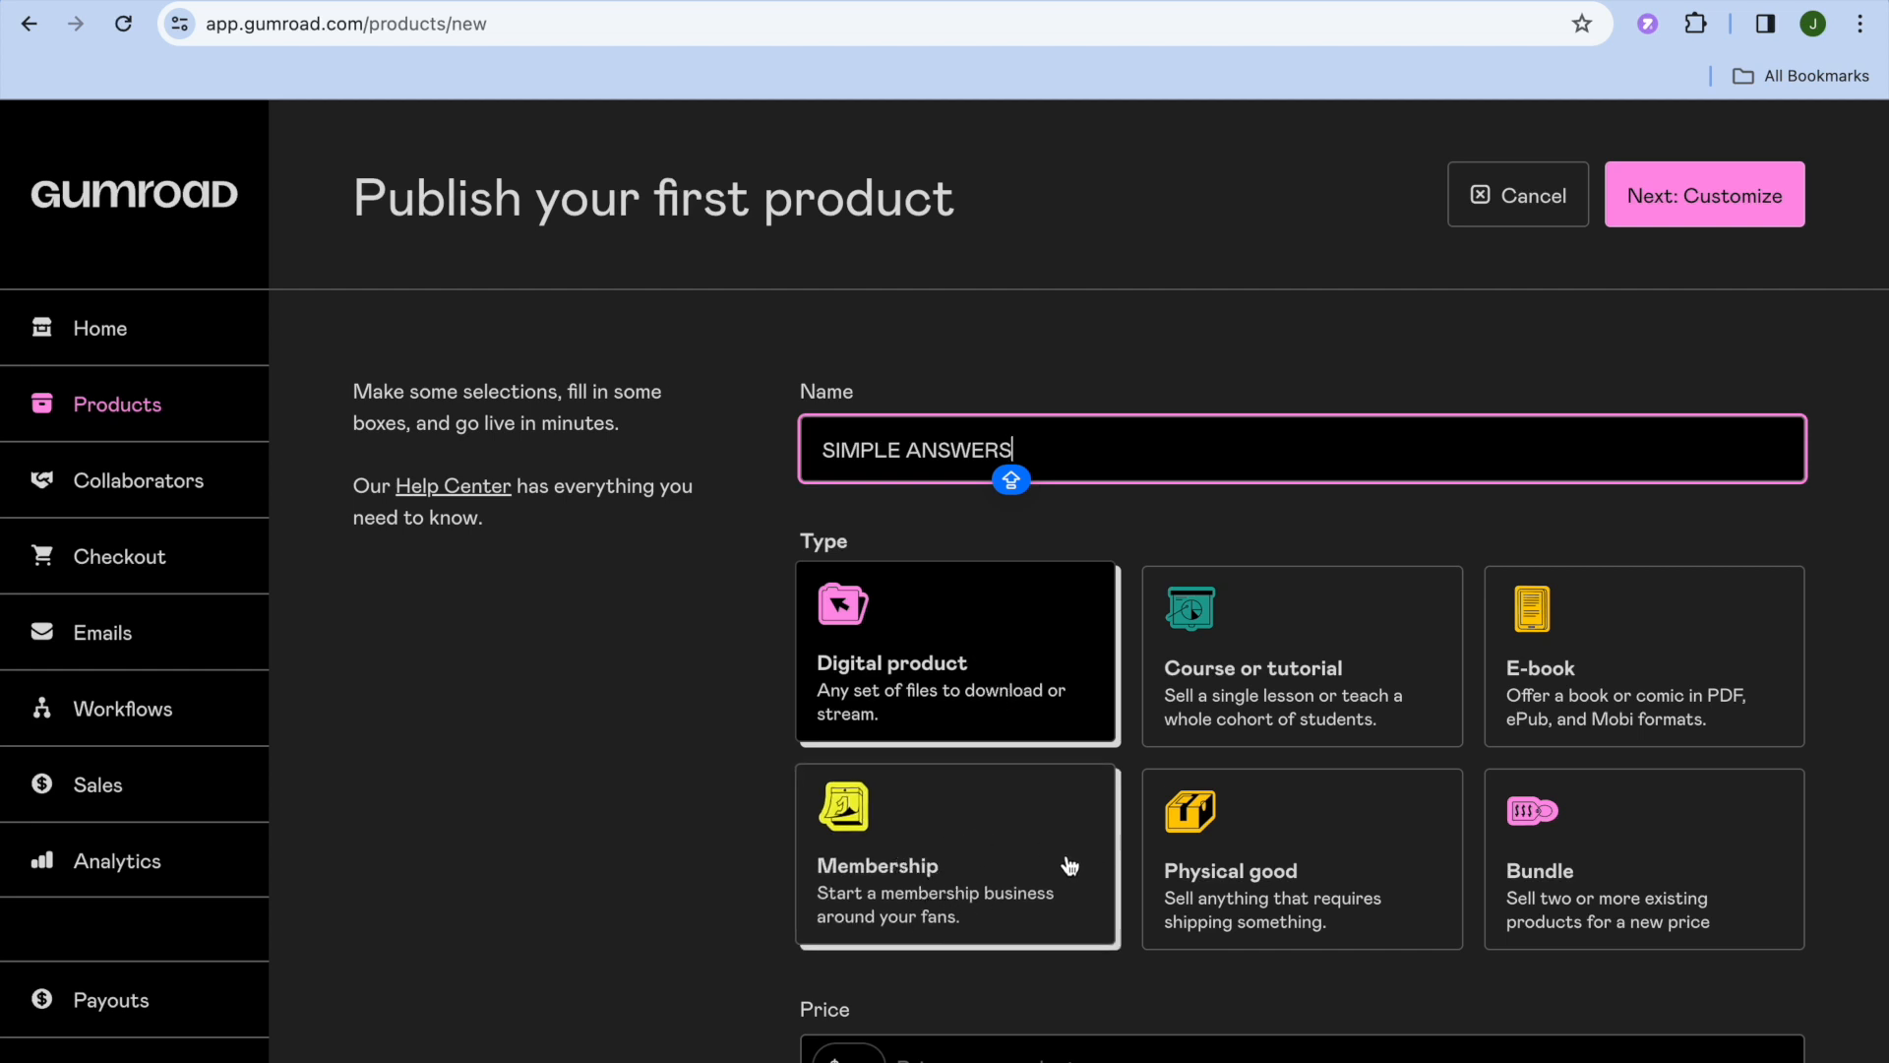
Step: Set the product type to E-book with a price of $9.99 and continue to its customization page
{"action": "left_click", "coordinate": [1654, 640]}
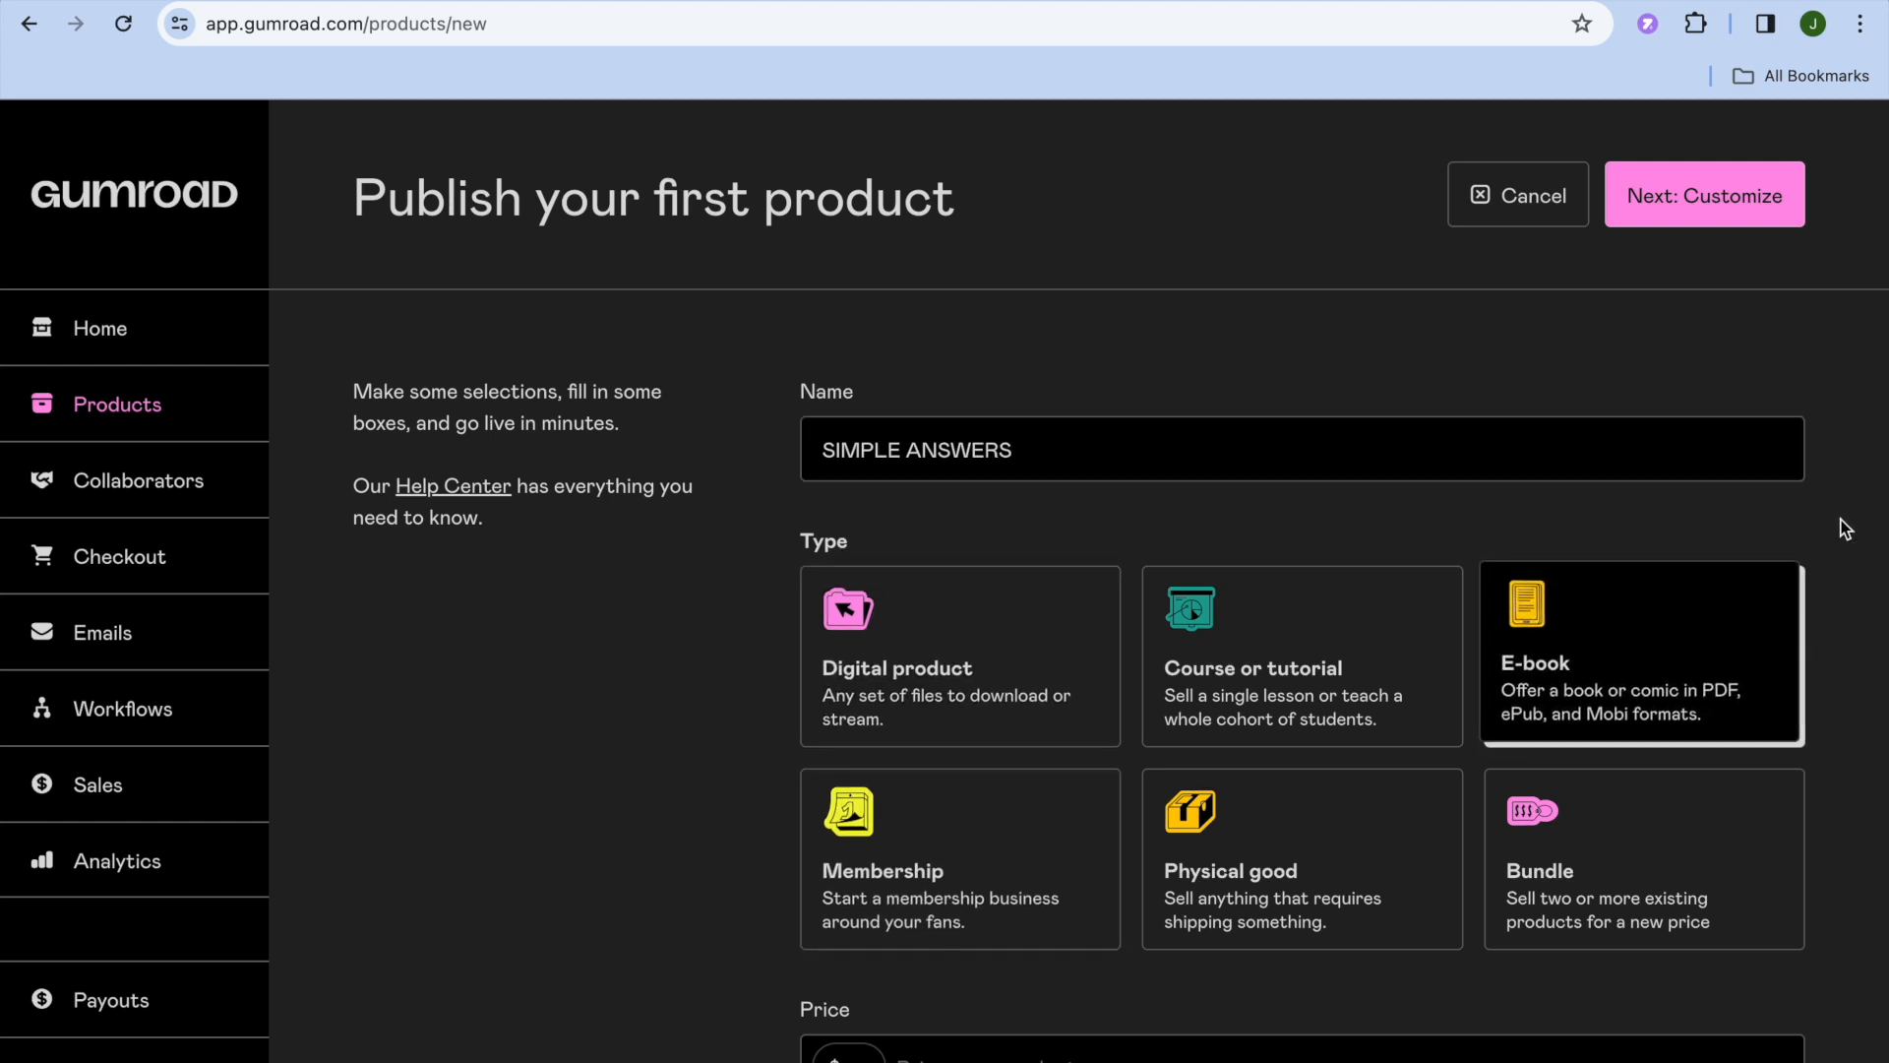
{"action": "scroll", "coordinate": [1846, 529], "scroll_direction": "down", "scroll_amount": 2}
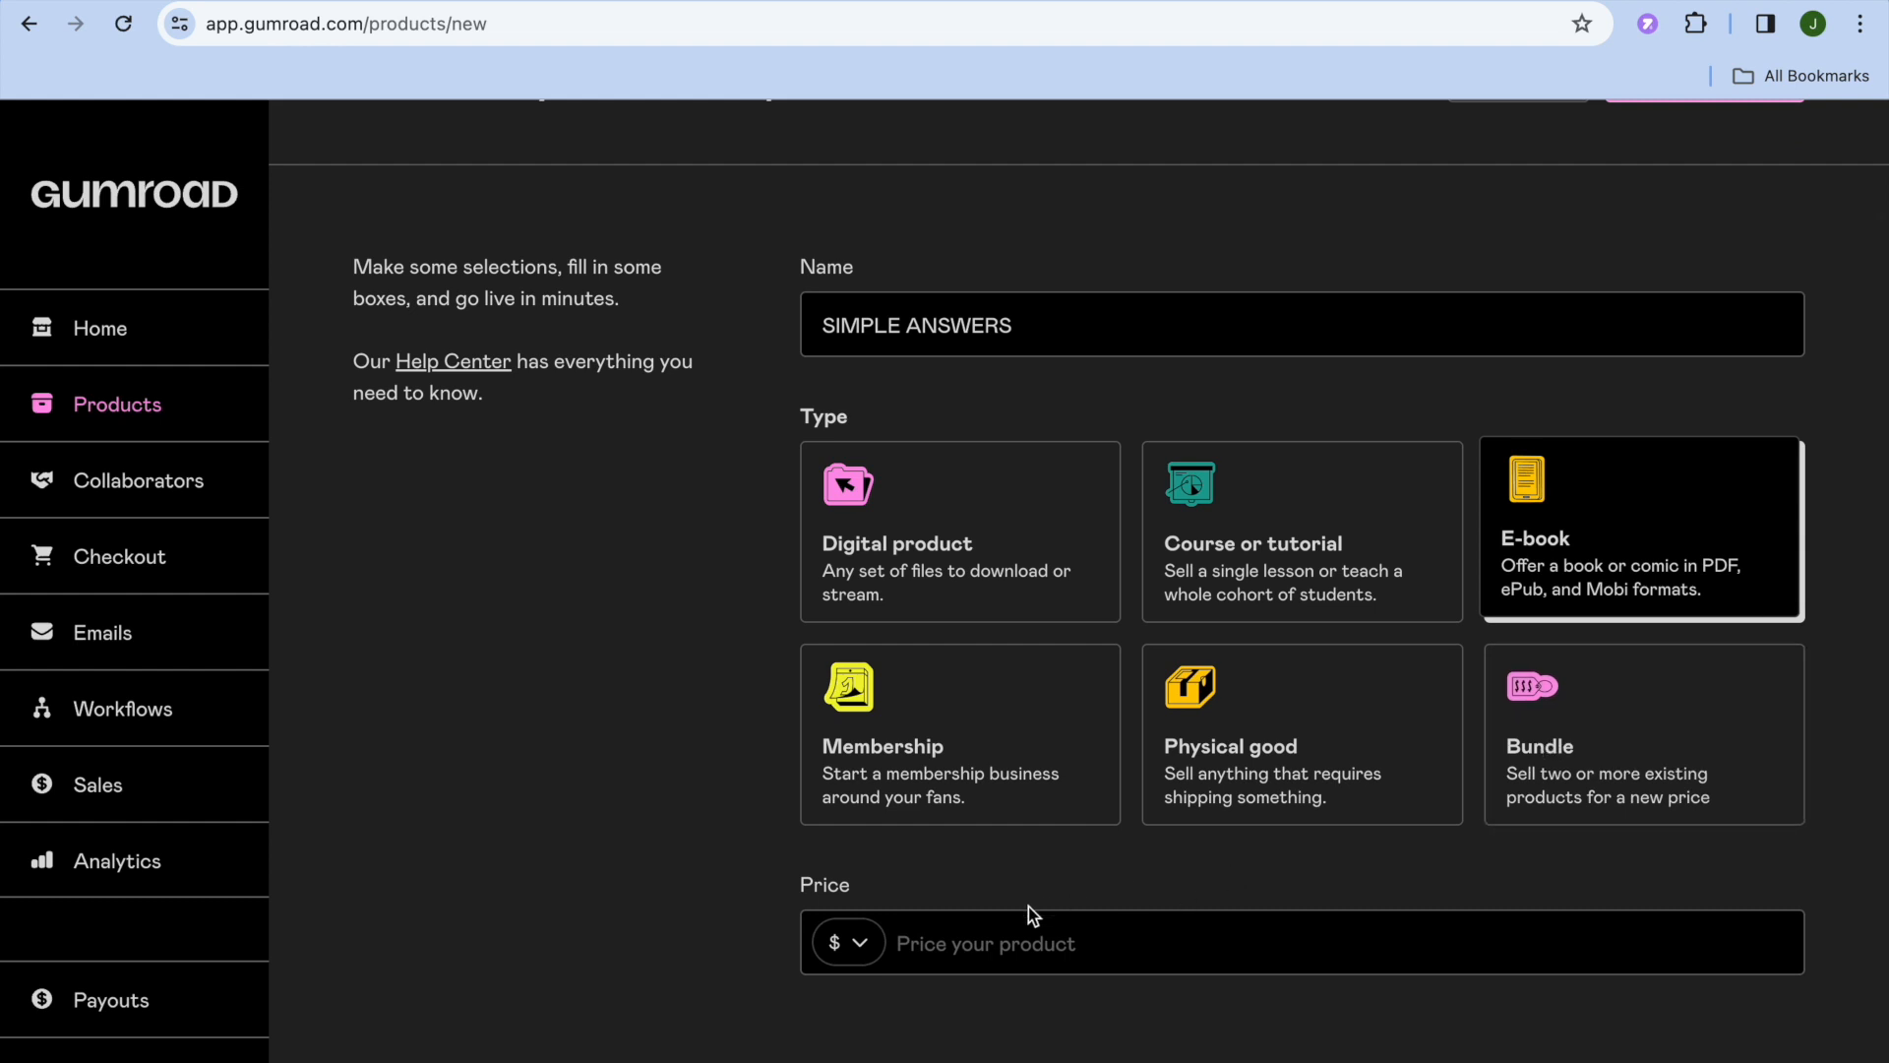
{"action": "left_click", "coordinate": [960, 957]}
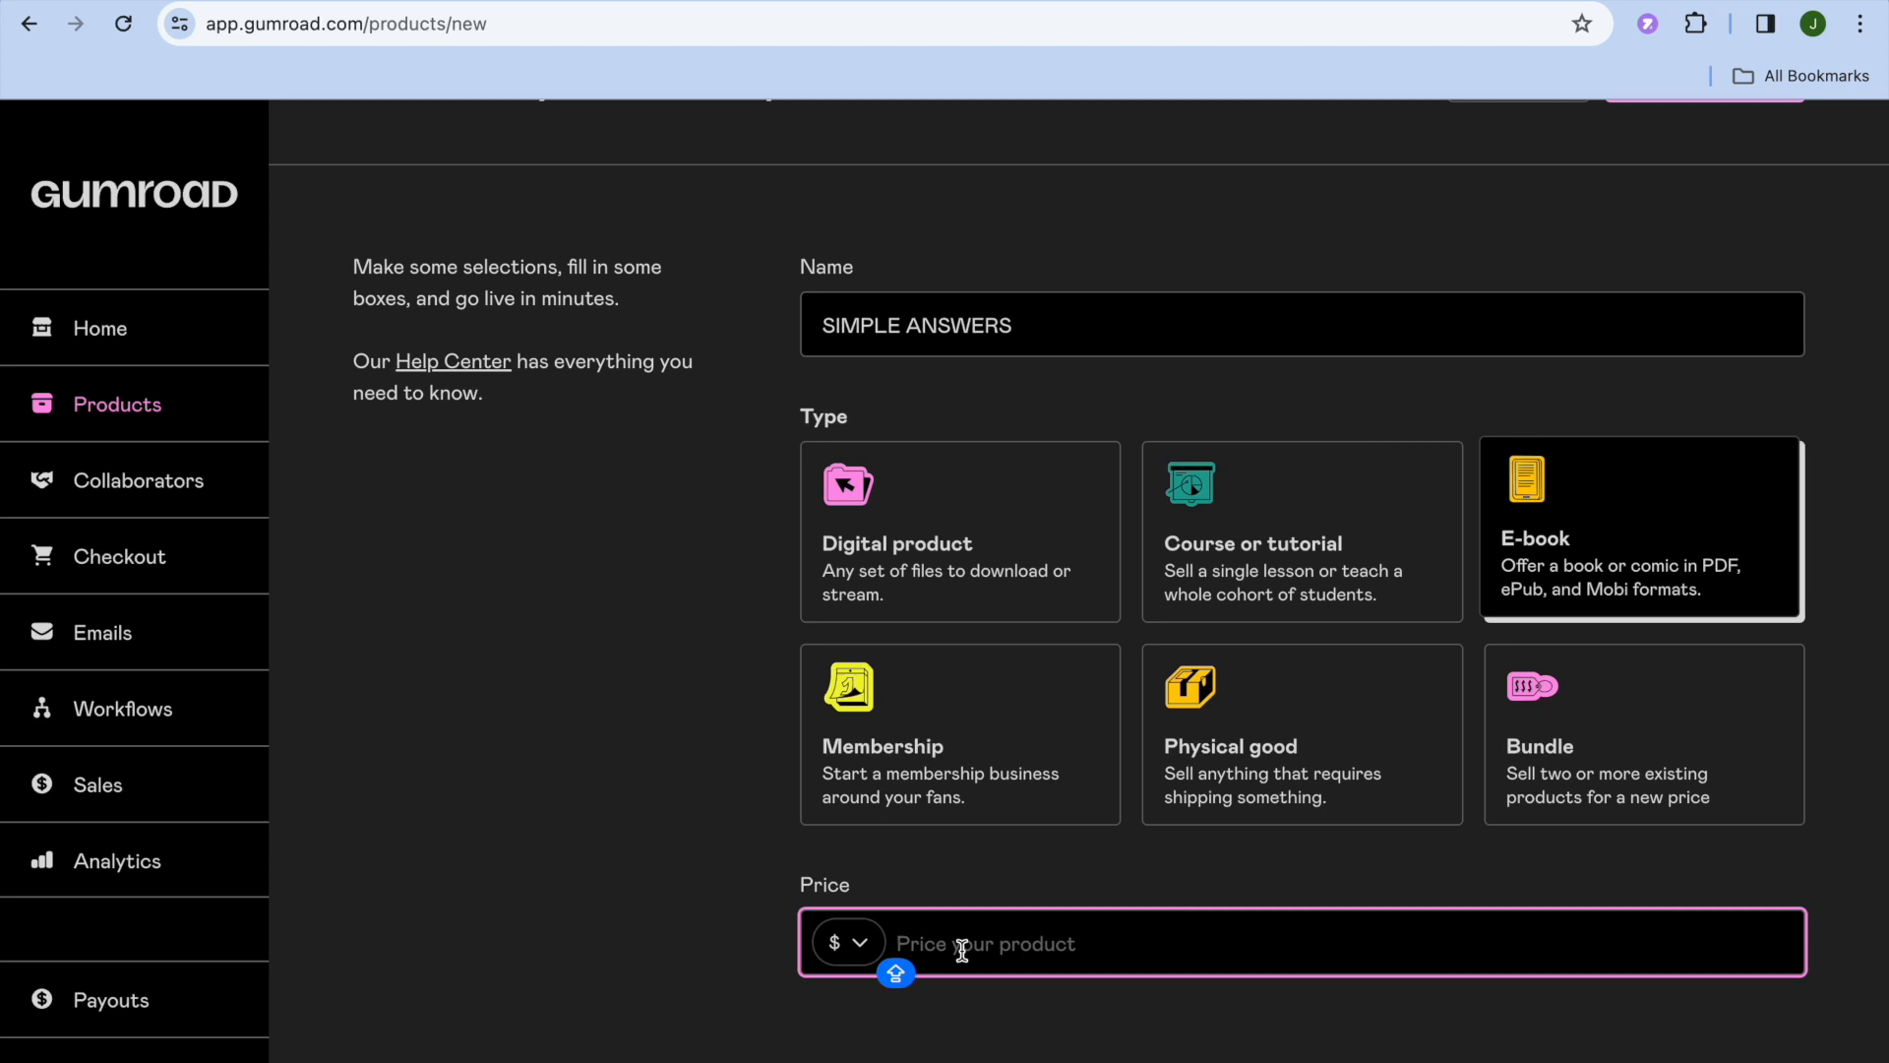
{"action": "type", "text": "9.99"}
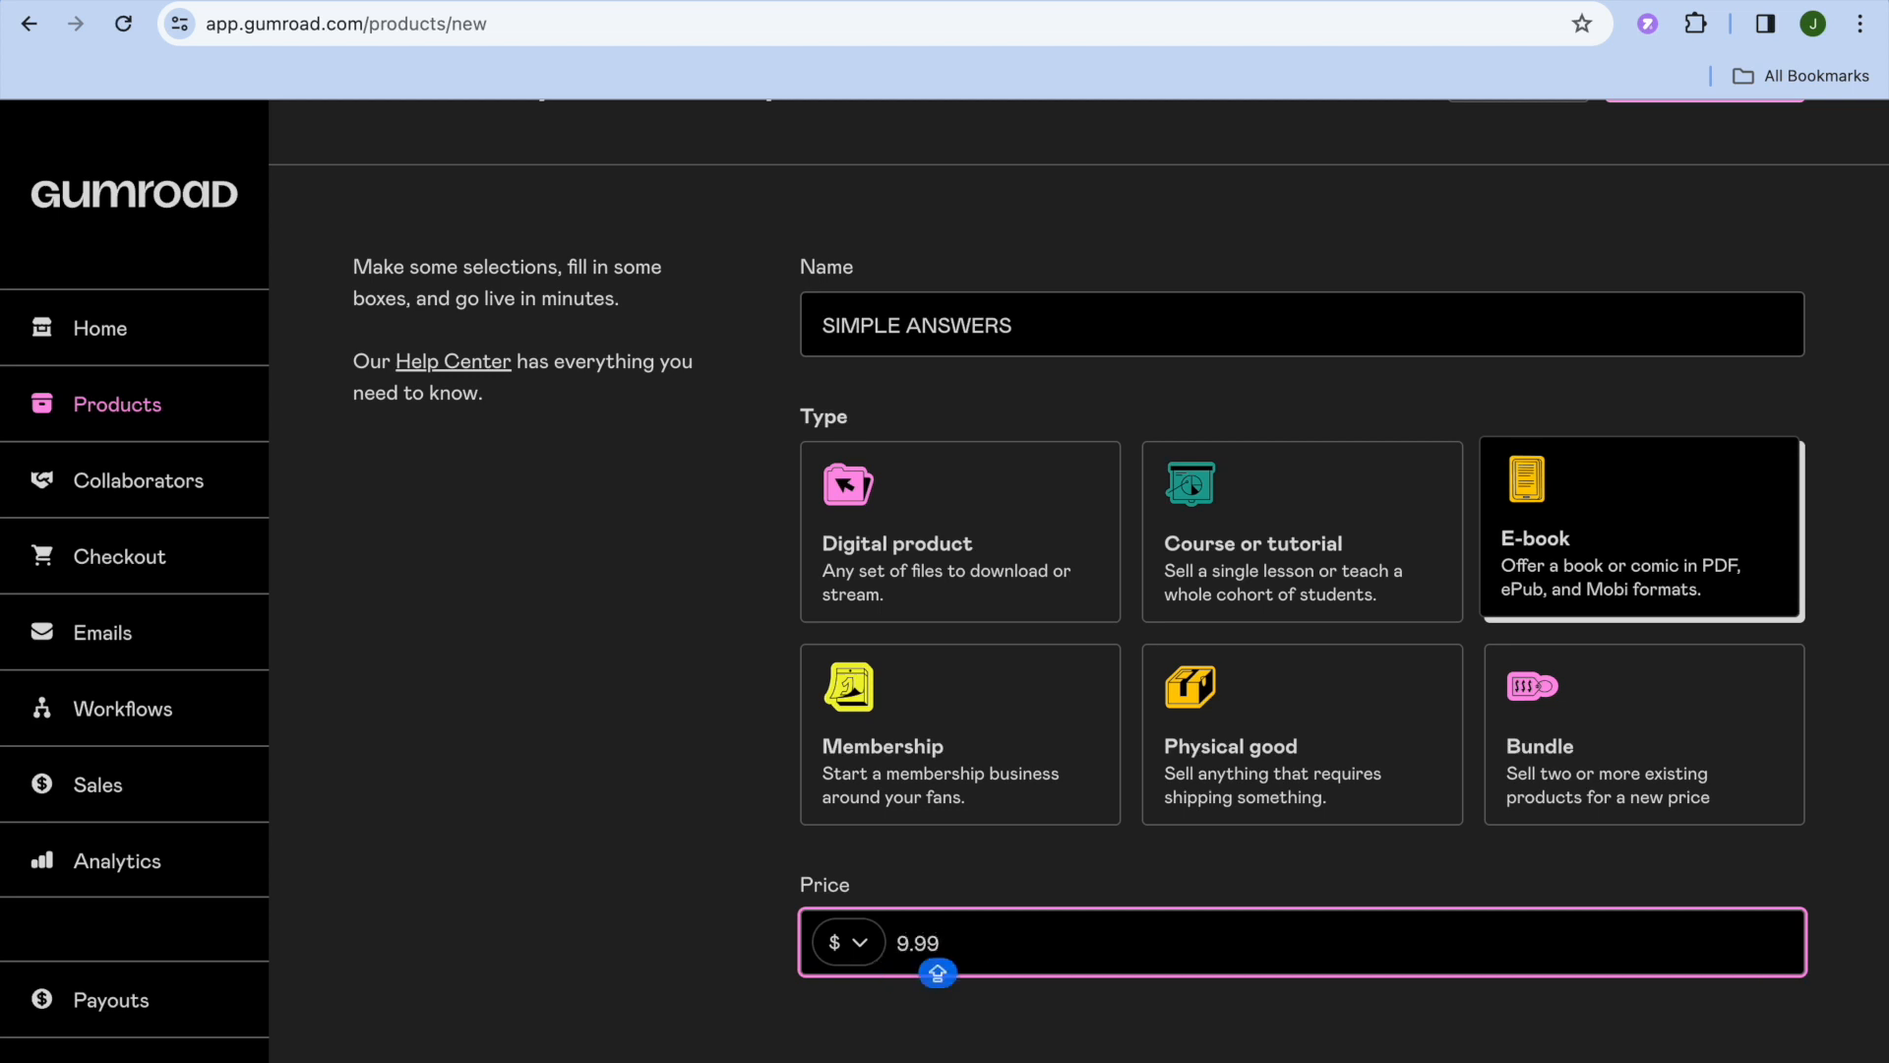
{"action": "left_click", "coordinate": [1822, 391]}
{"action": "scroll", "coordinate": [1823, 390], "scroll_direction": "up", "scroll_amount": 2}
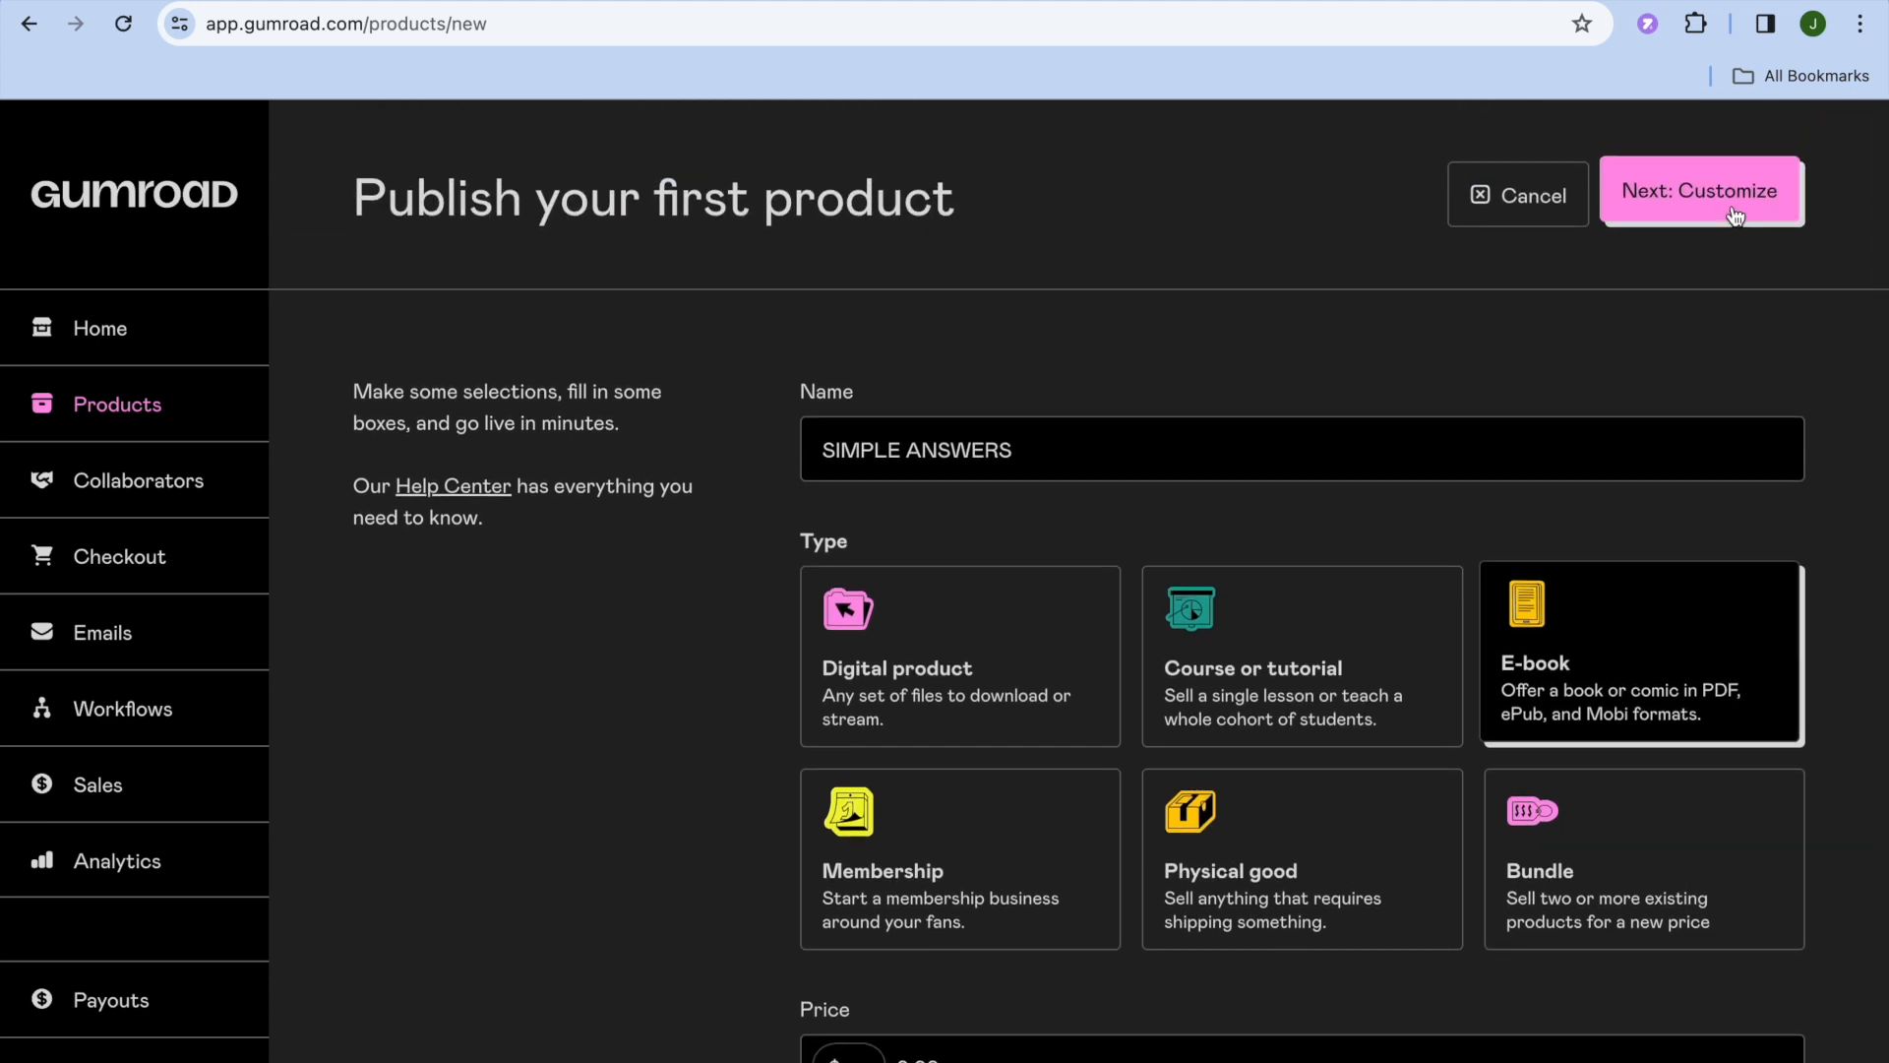
{"action": "left_click", "coordinate": [1735, 216]}
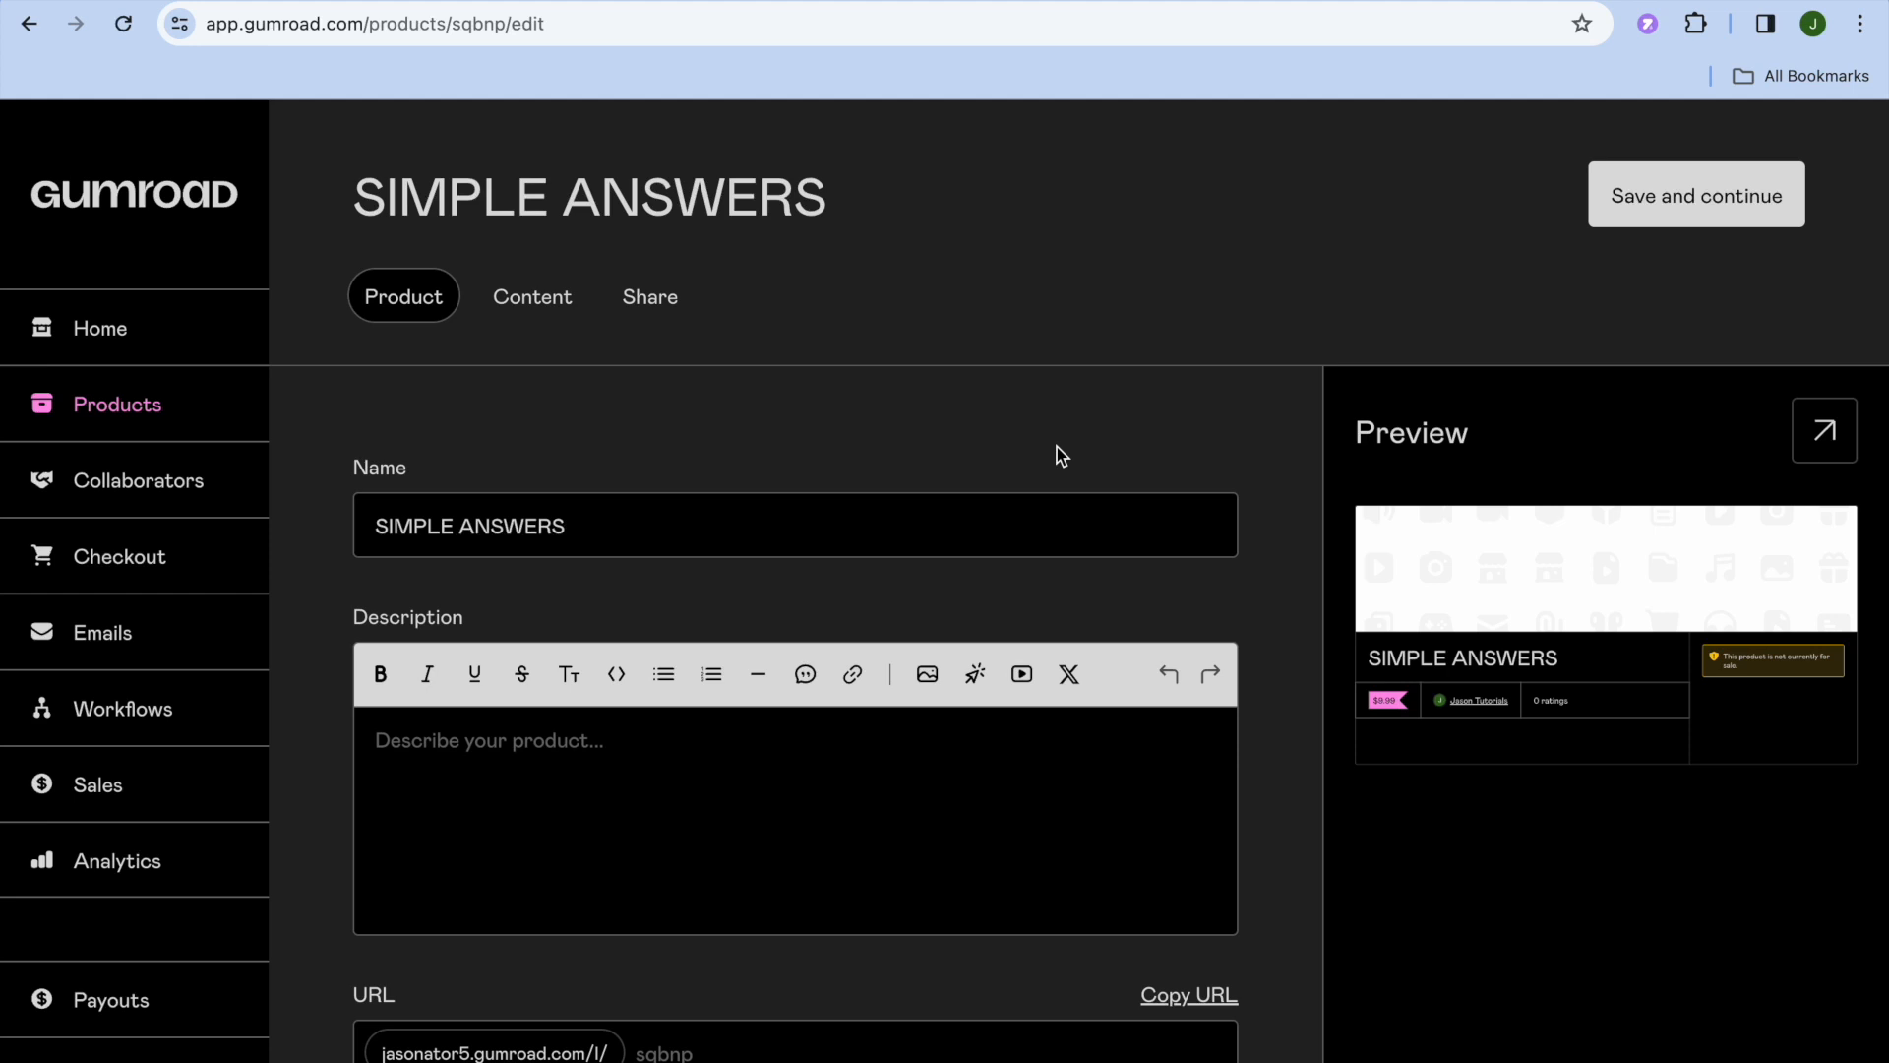
Step: Review the product's description, URL, custom domain and cover sections, including the cover image requirements
{"action": "scroll", "coordinate": [1057, 447], "scroll_direction": "down", "scroll_amount": 3}
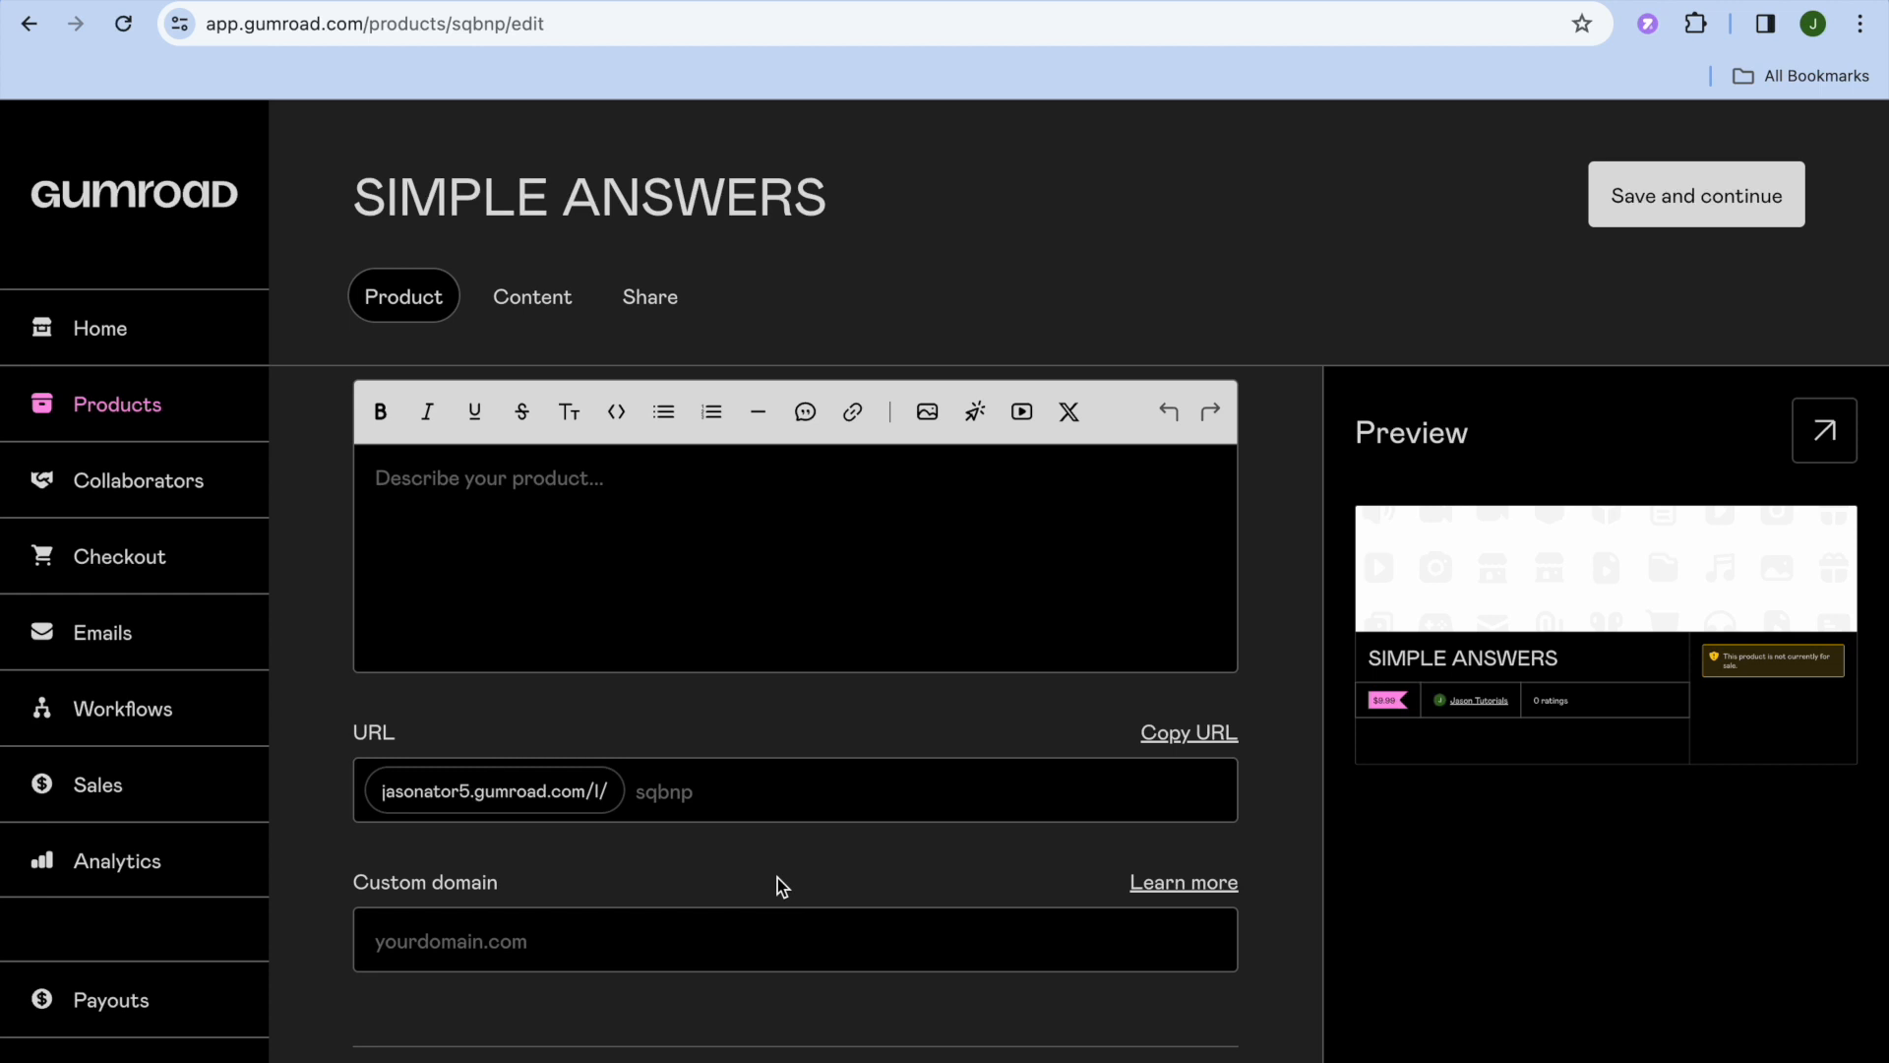
{"action": "scroll", "coordinate": [777, 878], "scroll_direction": "down", "scroll_amount": 3}
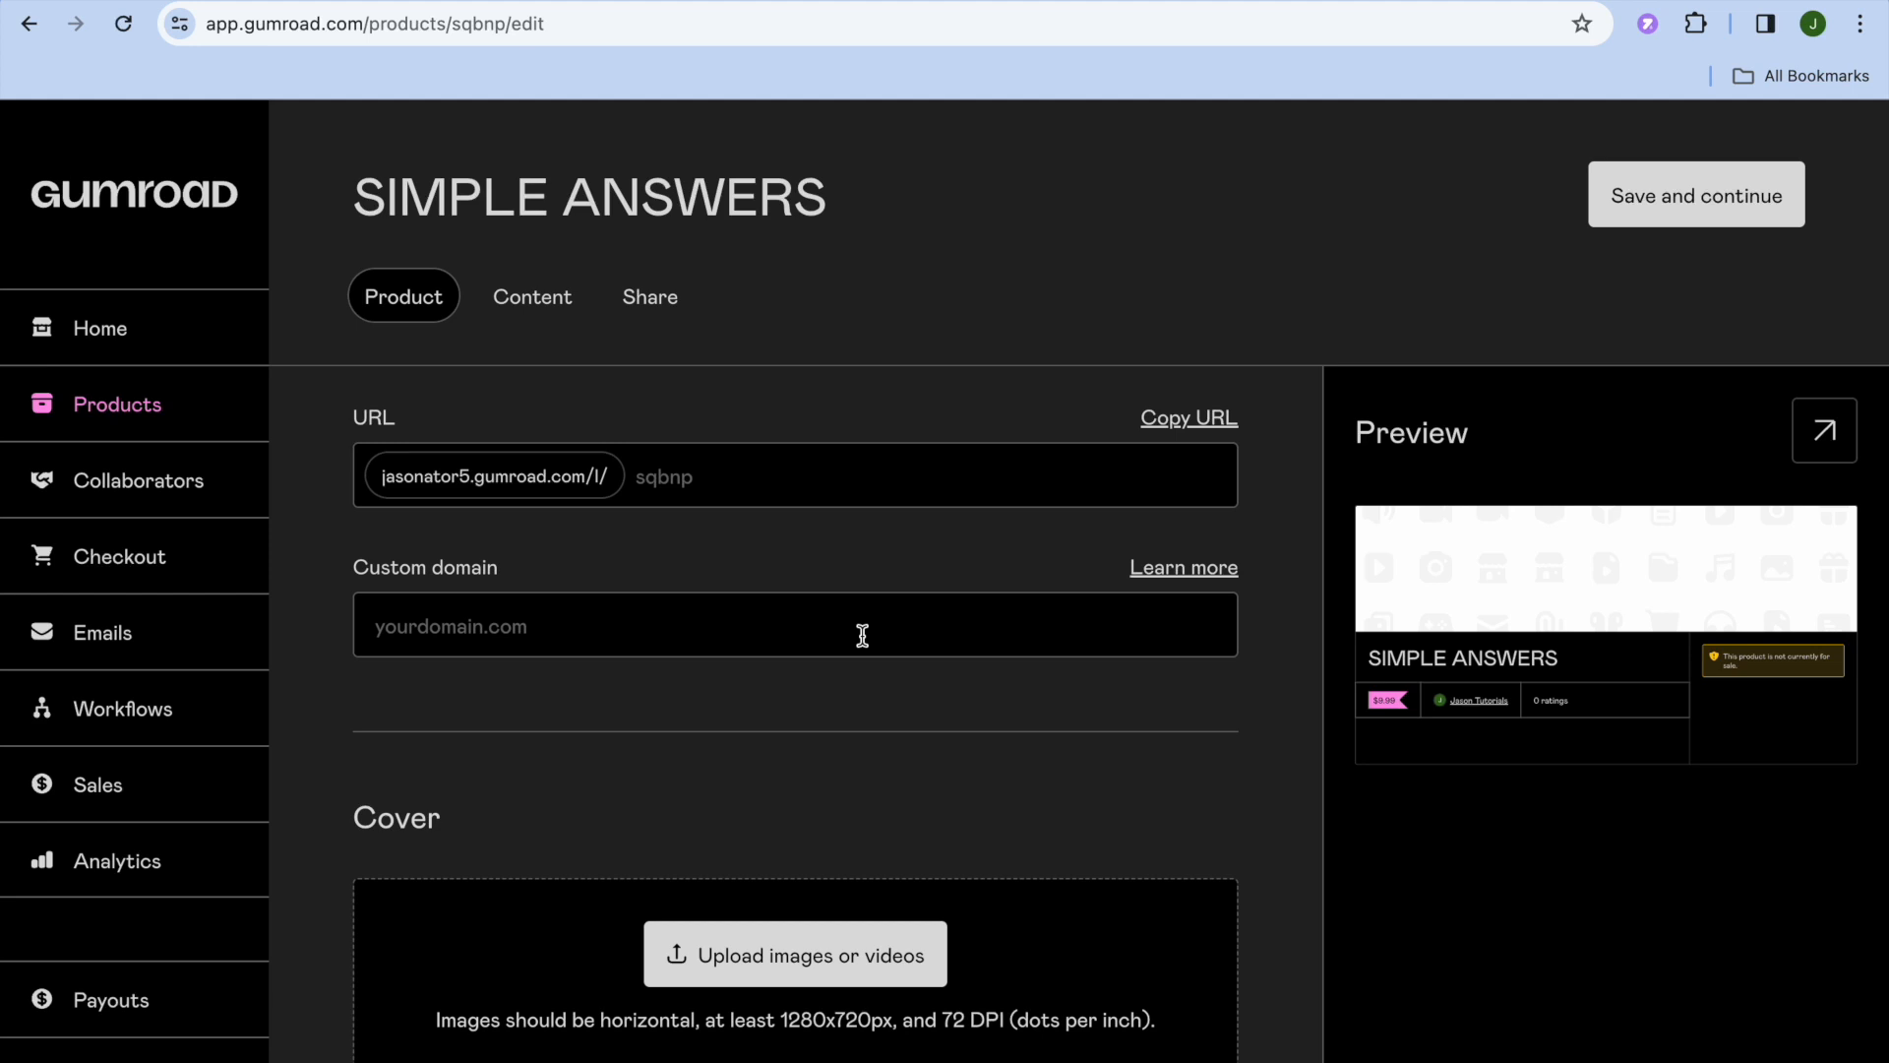
{"action": "scroll", "coordinate": [862, 636], "scroll_direction": "down", "scroll_amount": 4}
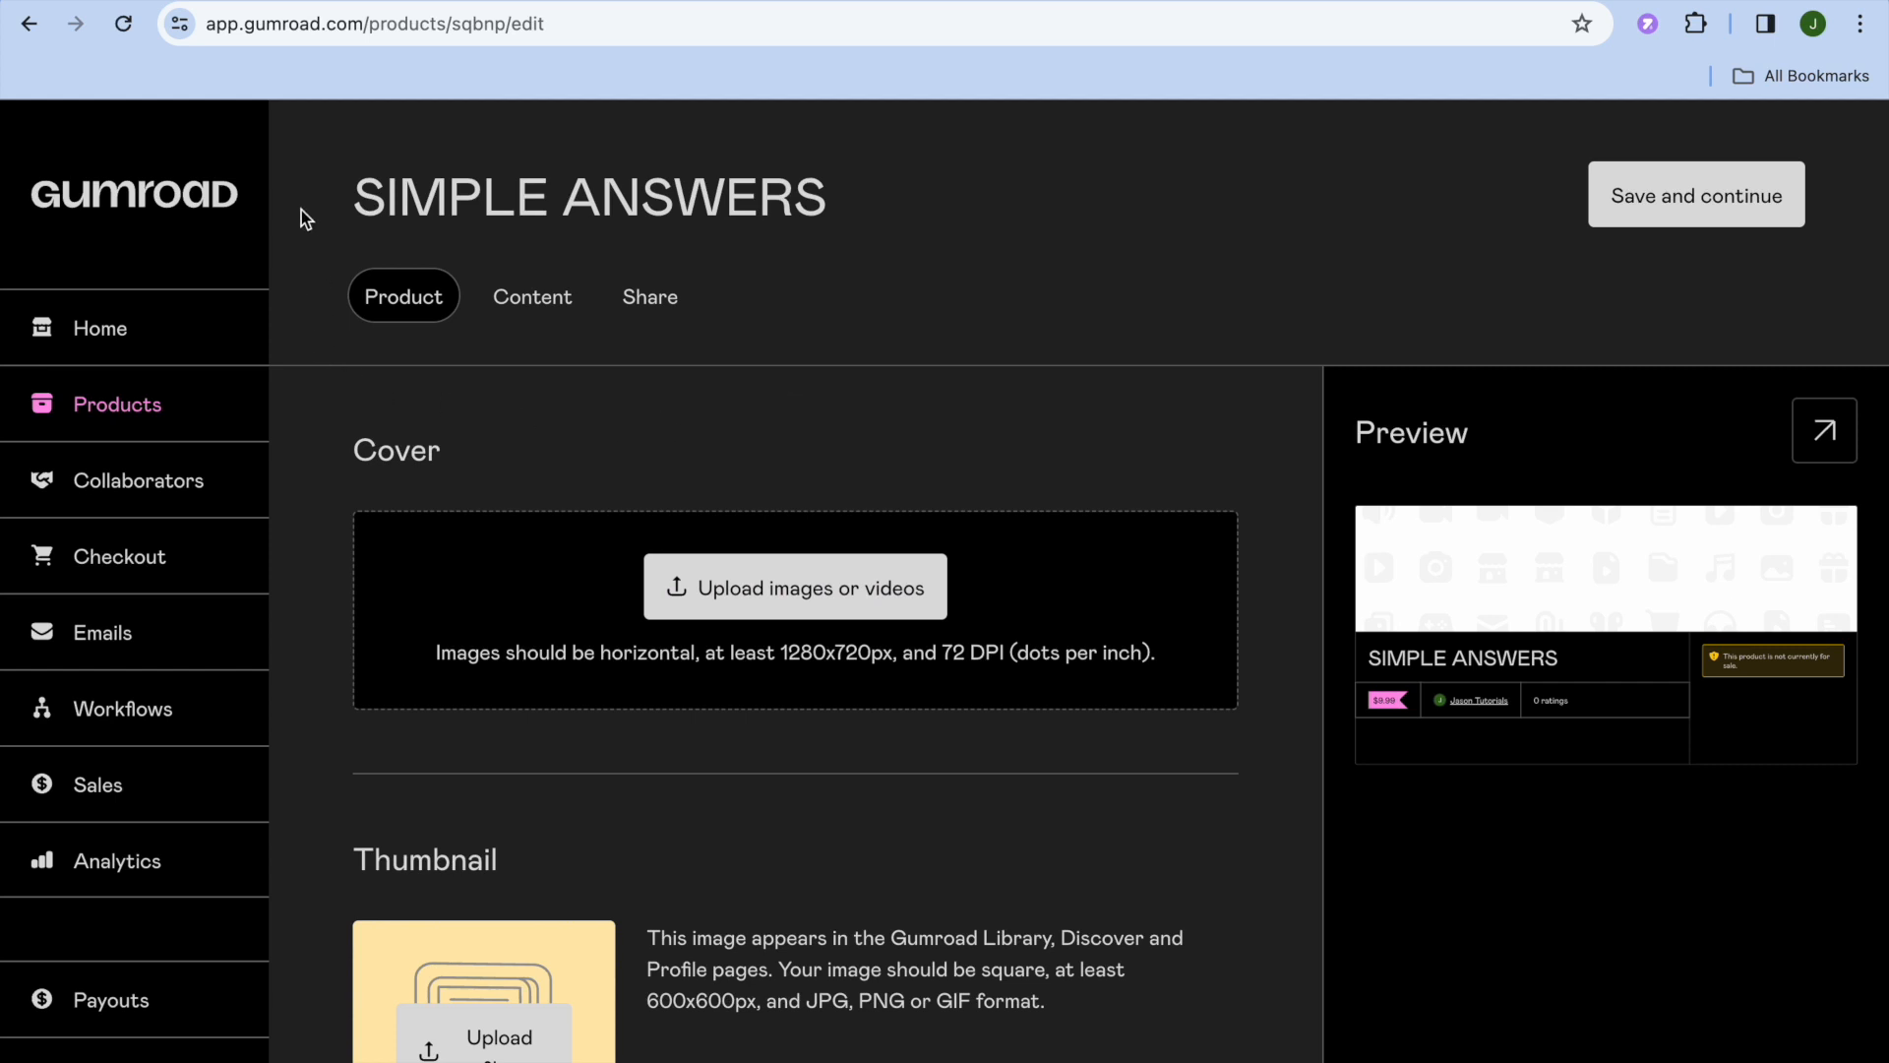
Step: Switch to Canva and search its templates for ebook pages
{"action": "left_click", "coordinate": [274, 1]}
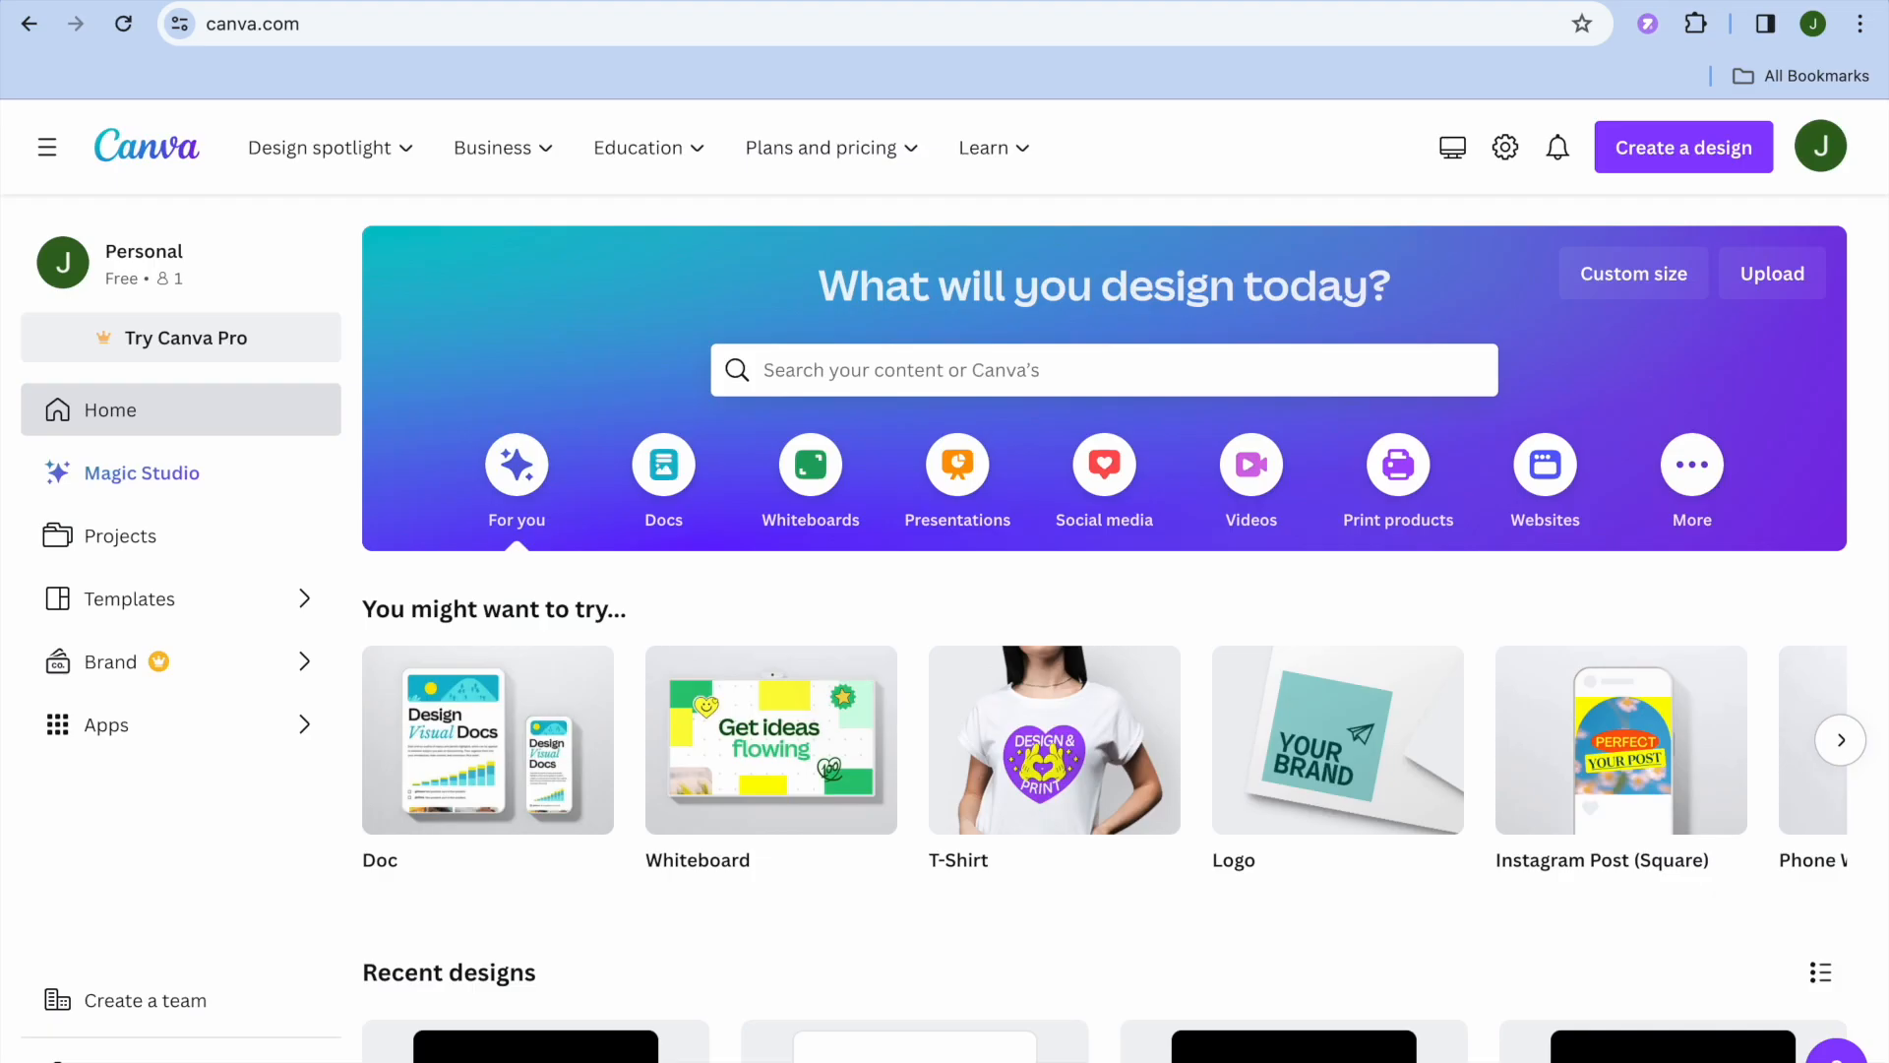
{"action": "left_click", "coordinate": [807, 374]}
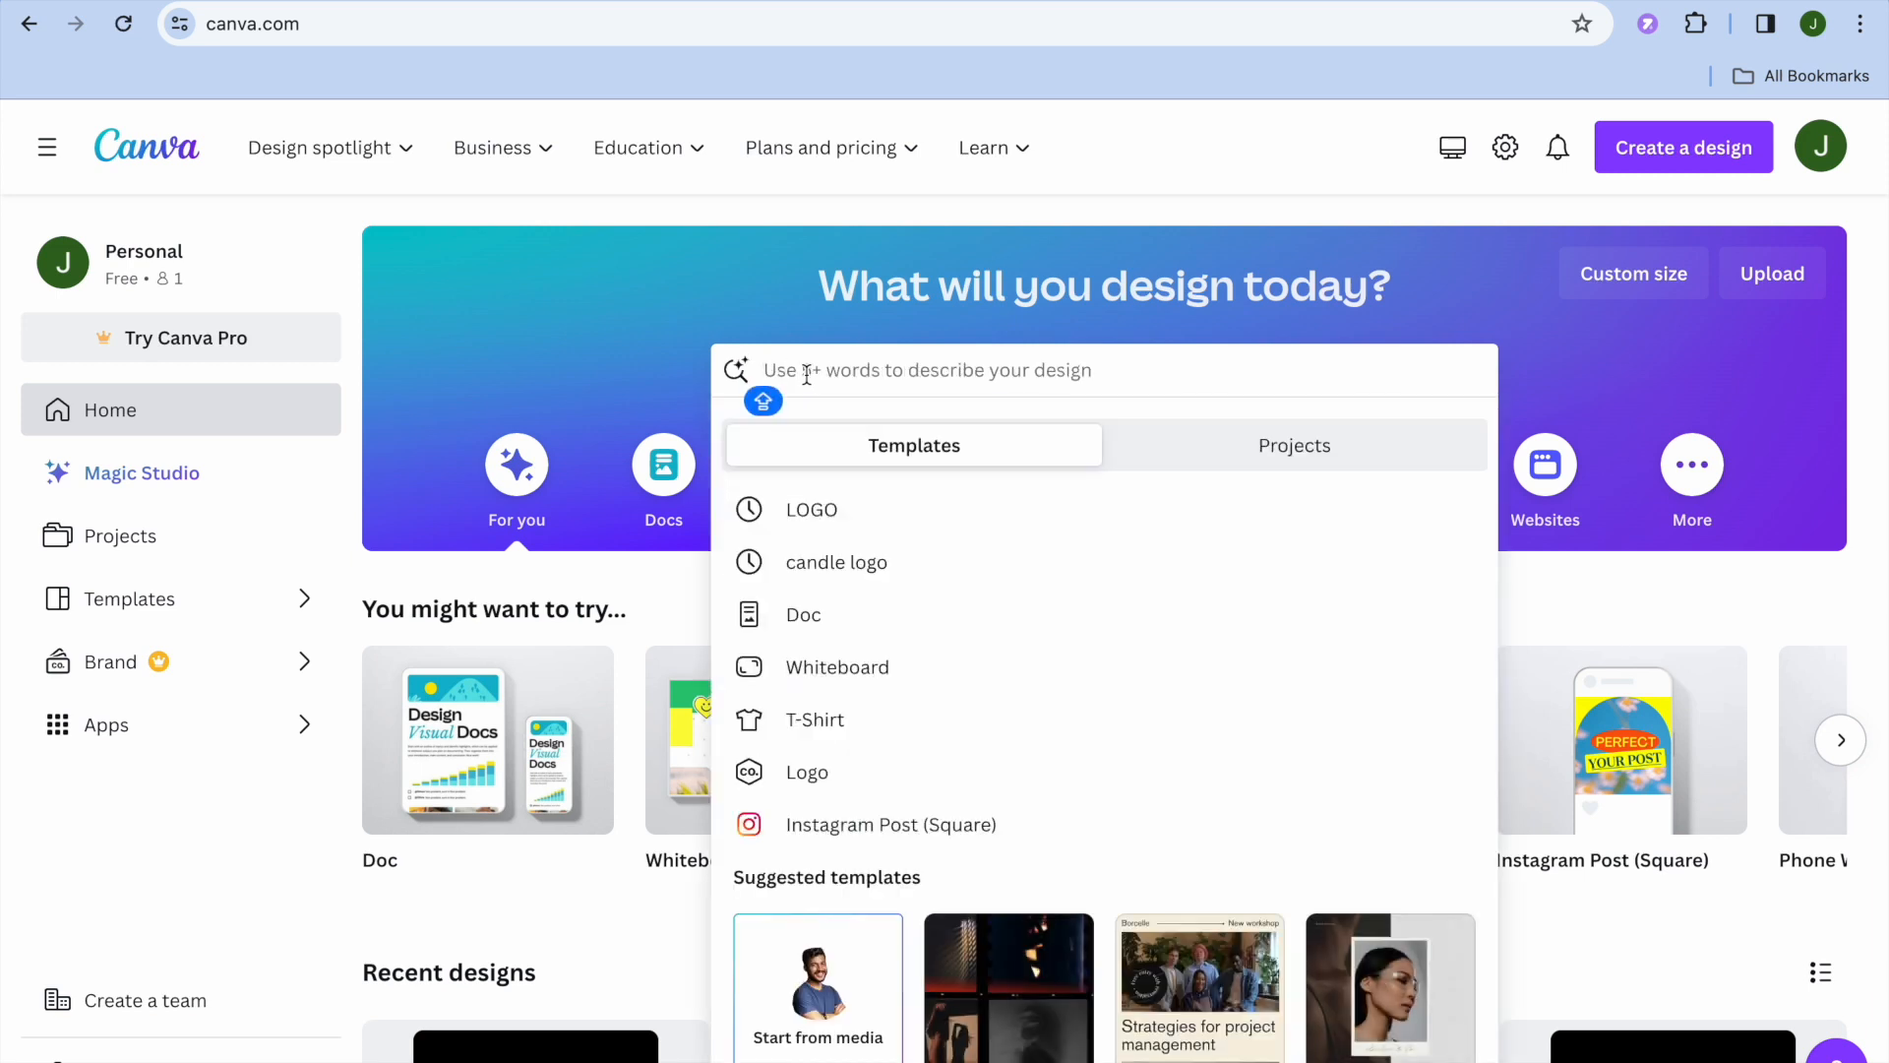
{"action": "type", "text": "E"}
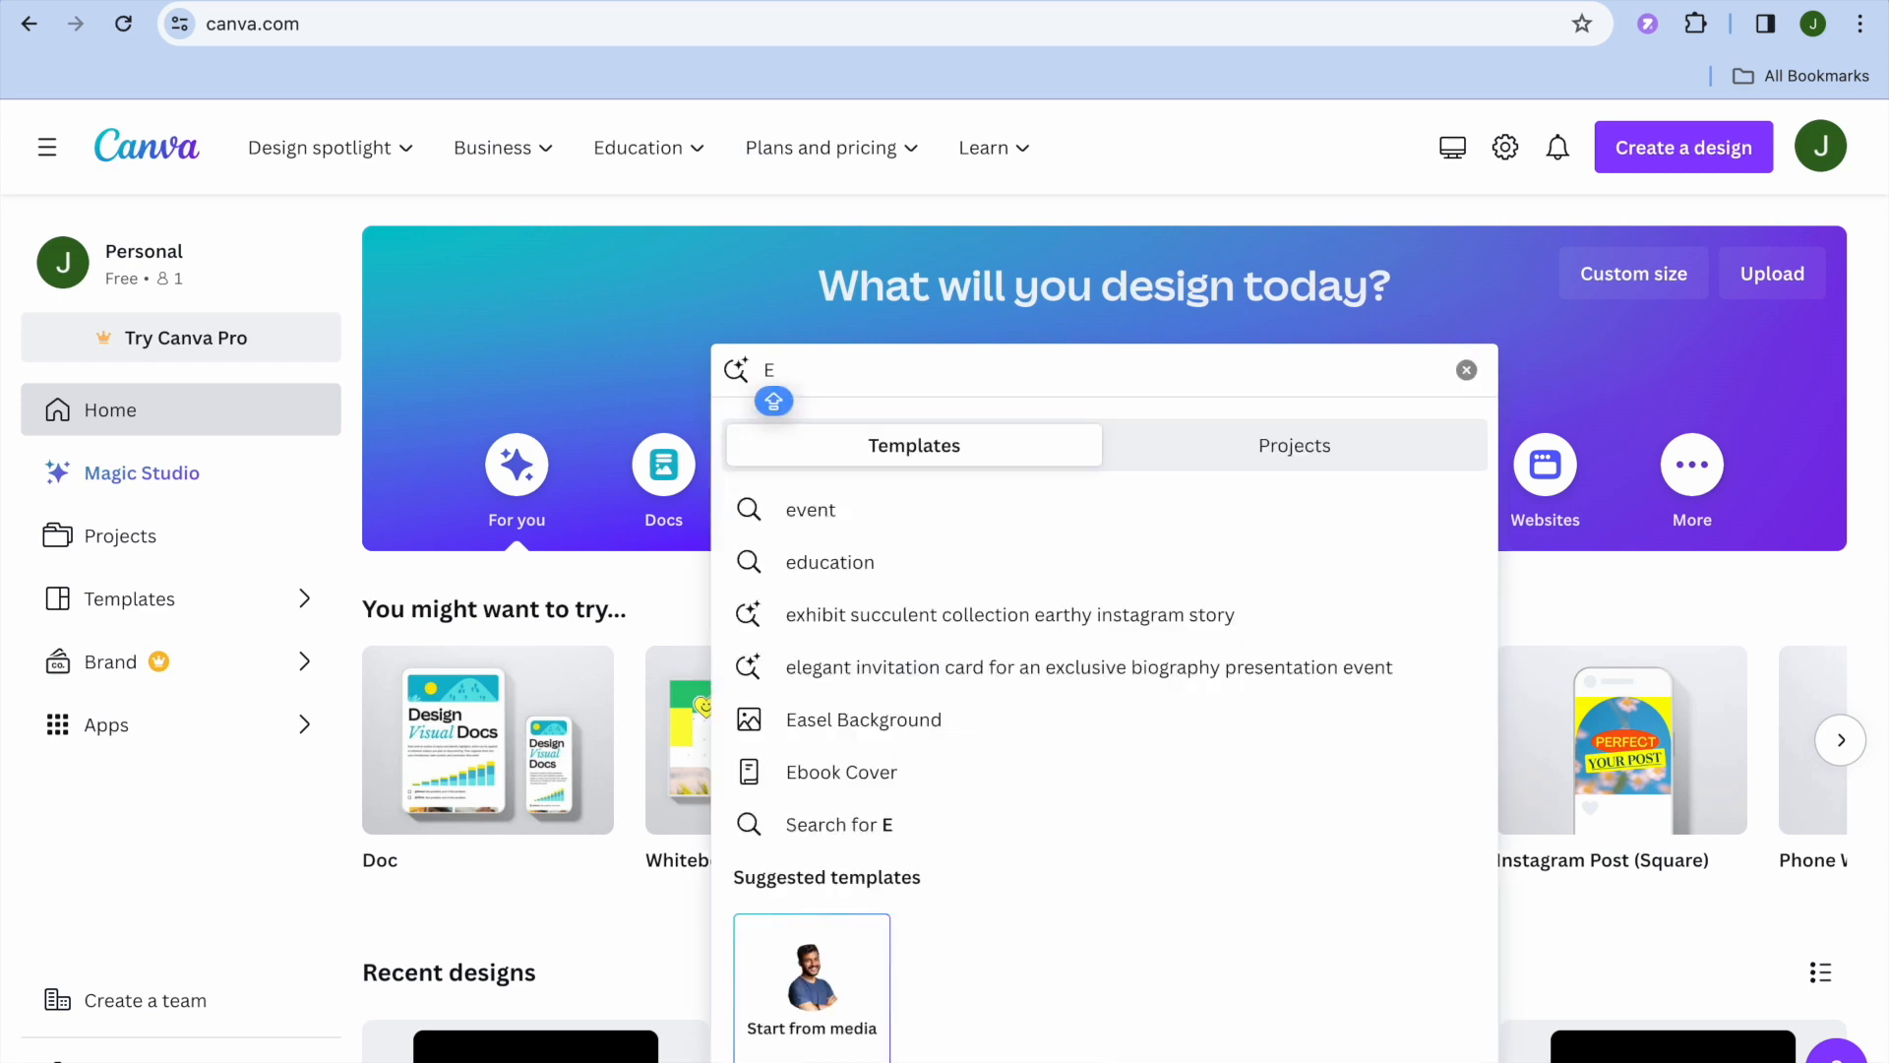
{"action": "type", "text": "BOOK"}
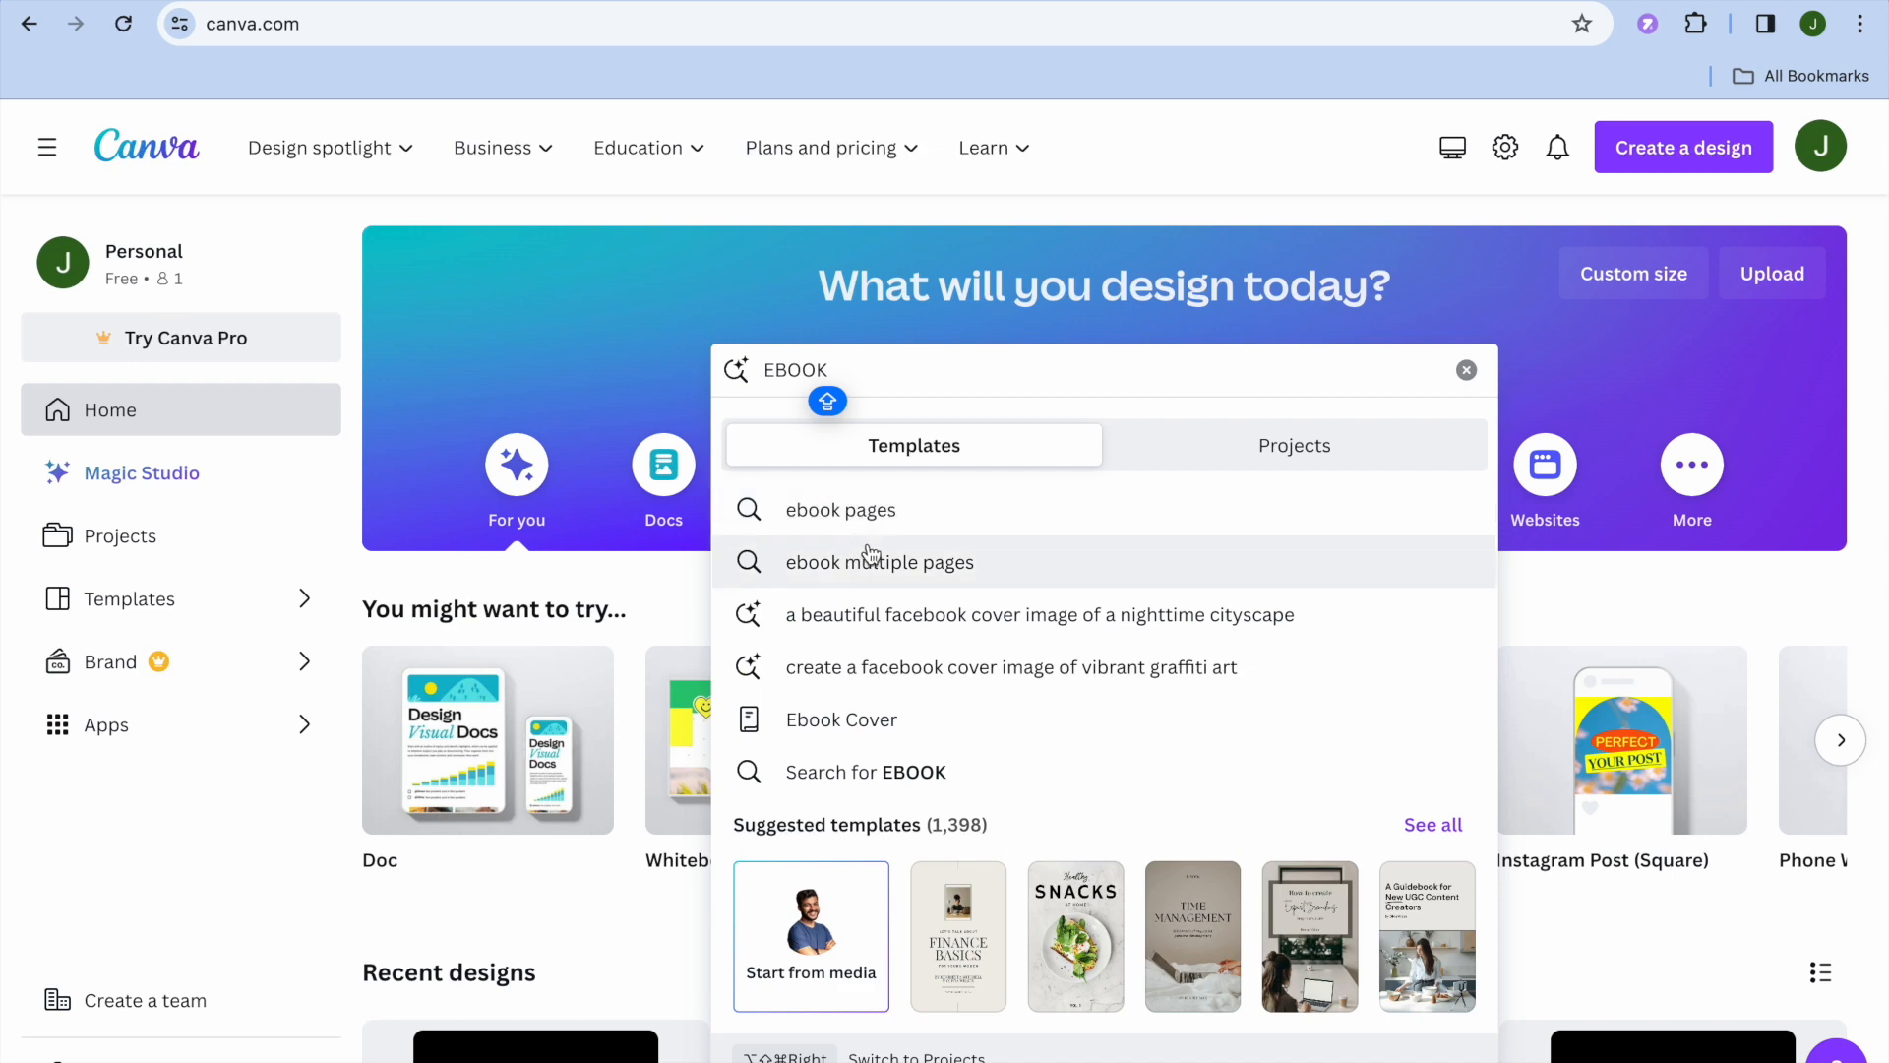
{"action": "left_click", "coordinate": [851, 513]}
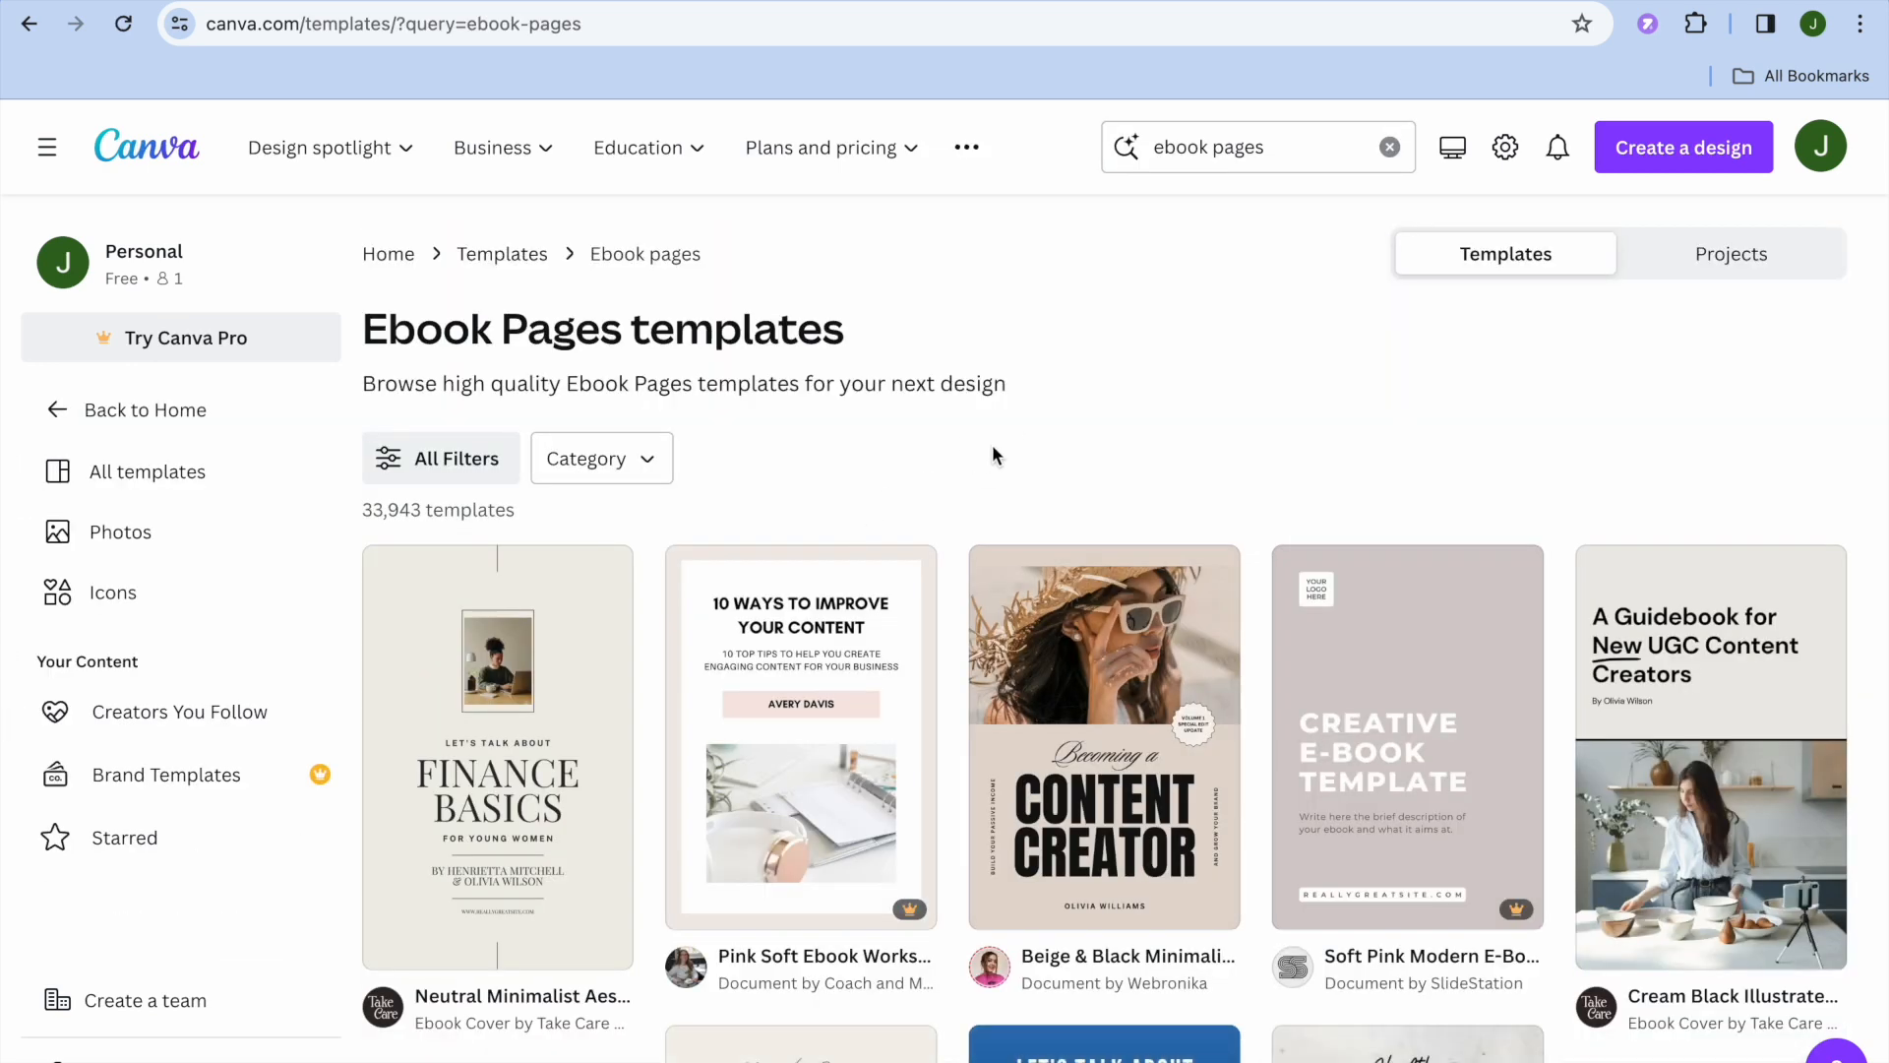
Step: Browse the ebook templates and open the Neutral Minimalist Aesthetic Finance Basics ebook cover for customizing
{"action": "scroll", "coordinate": [994, 454], "scroll_direction": "down", "scroll_amount": 1}
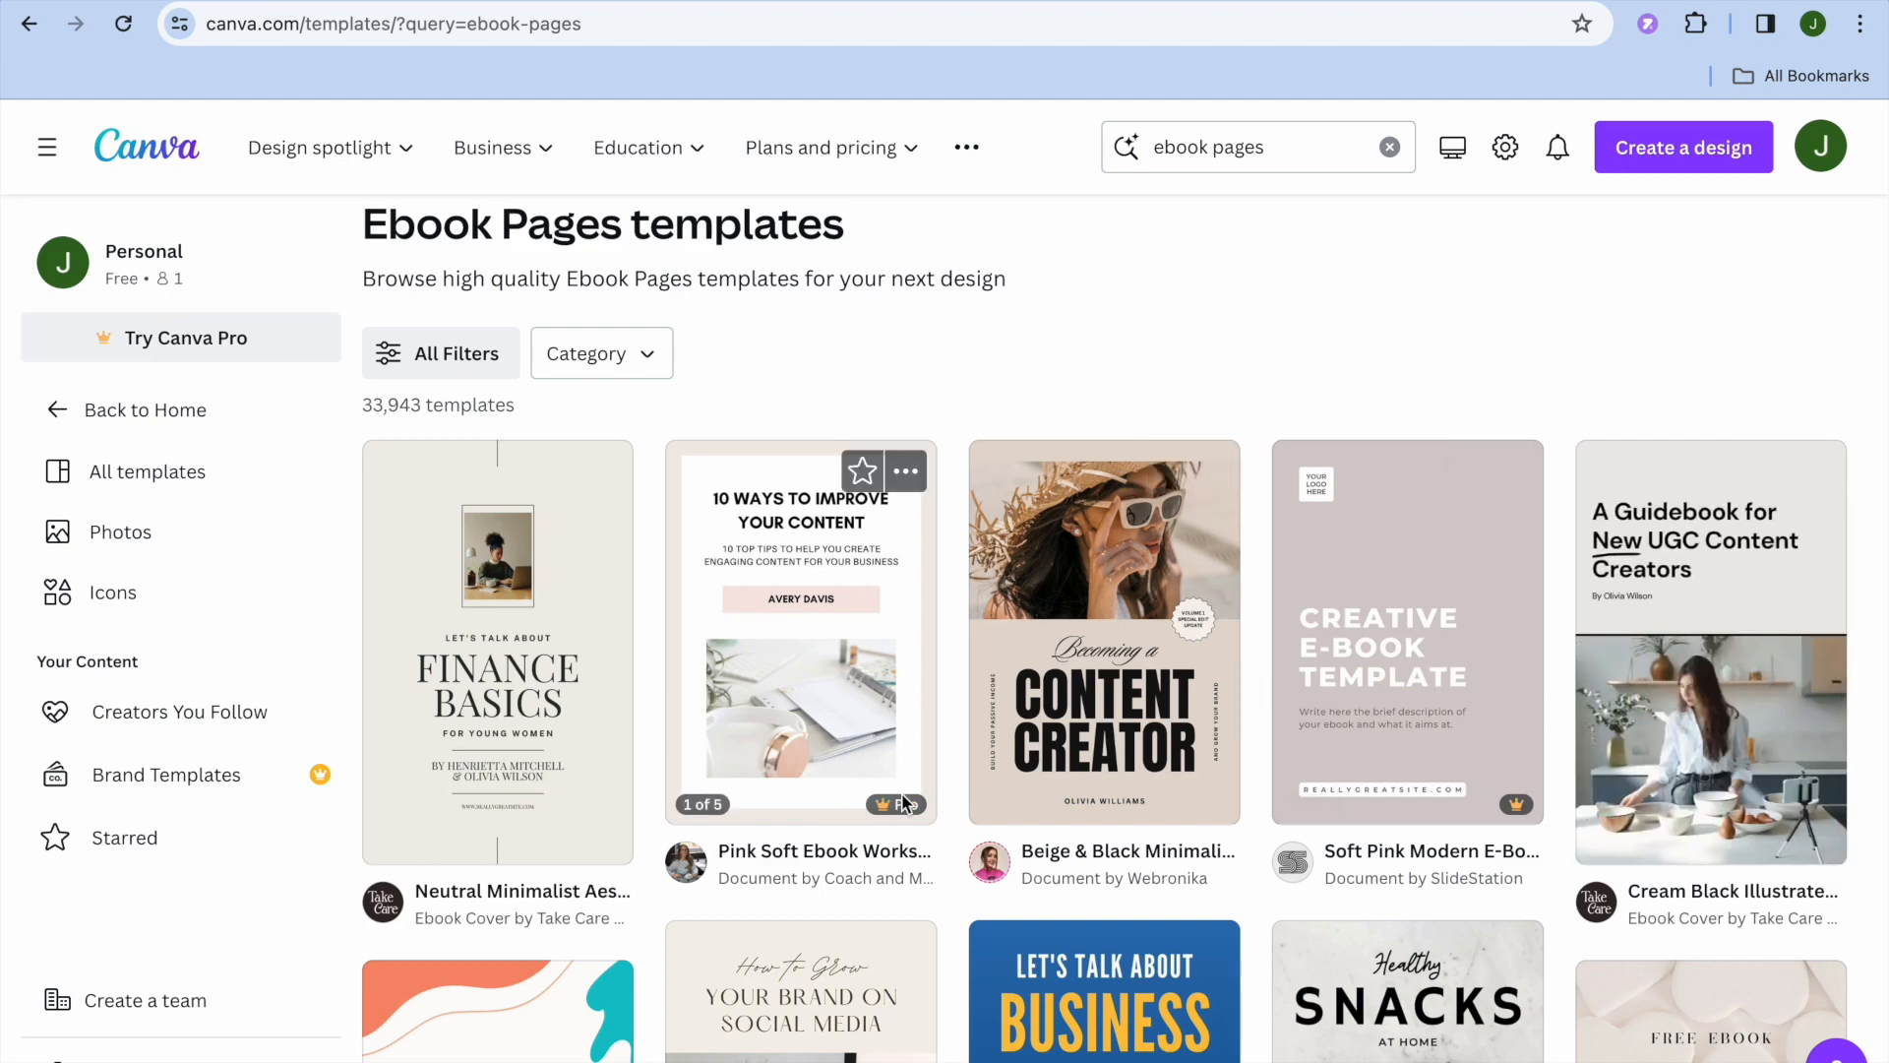
{"action": "scroll", "coordinate": [1121, 374], "scroll_direction": "down", "scroll_amount": 5}
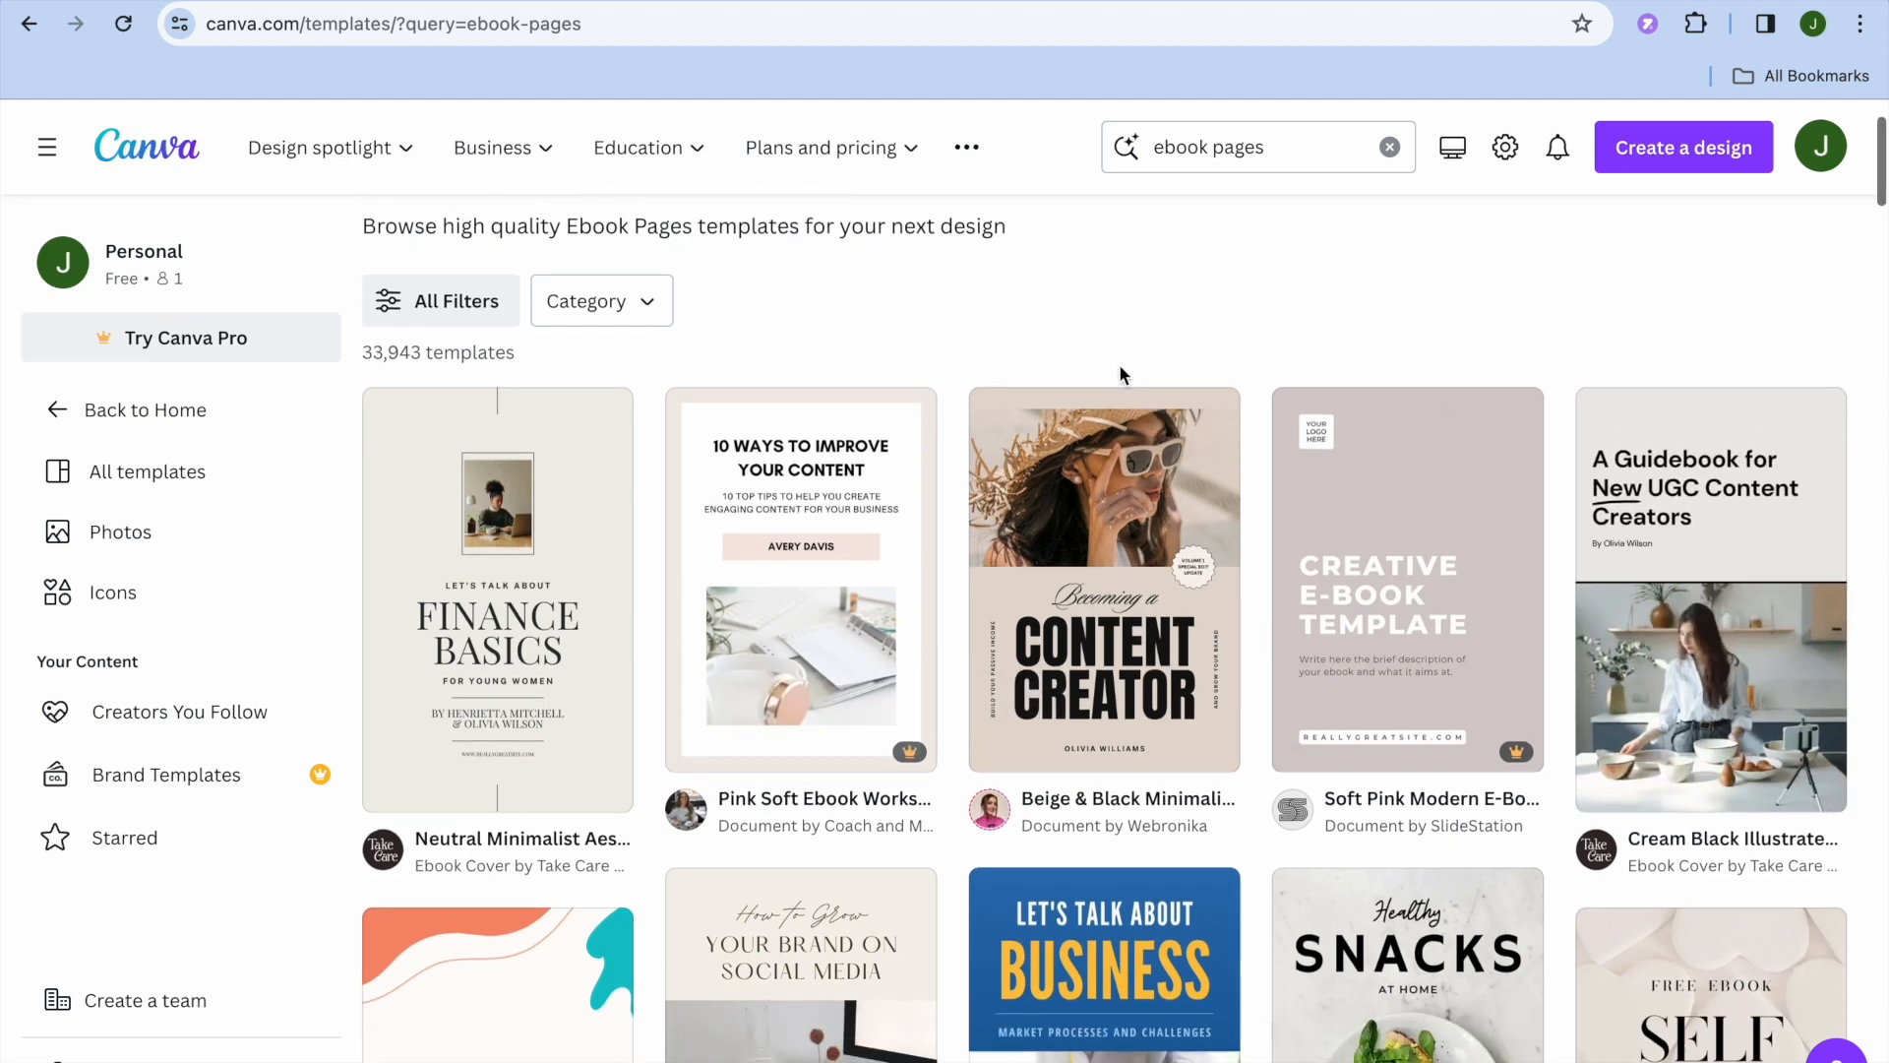
{"action": "scroll", "coordinate": [1120, 374], "scroll_direction": "up", "scroll_amount": 2}
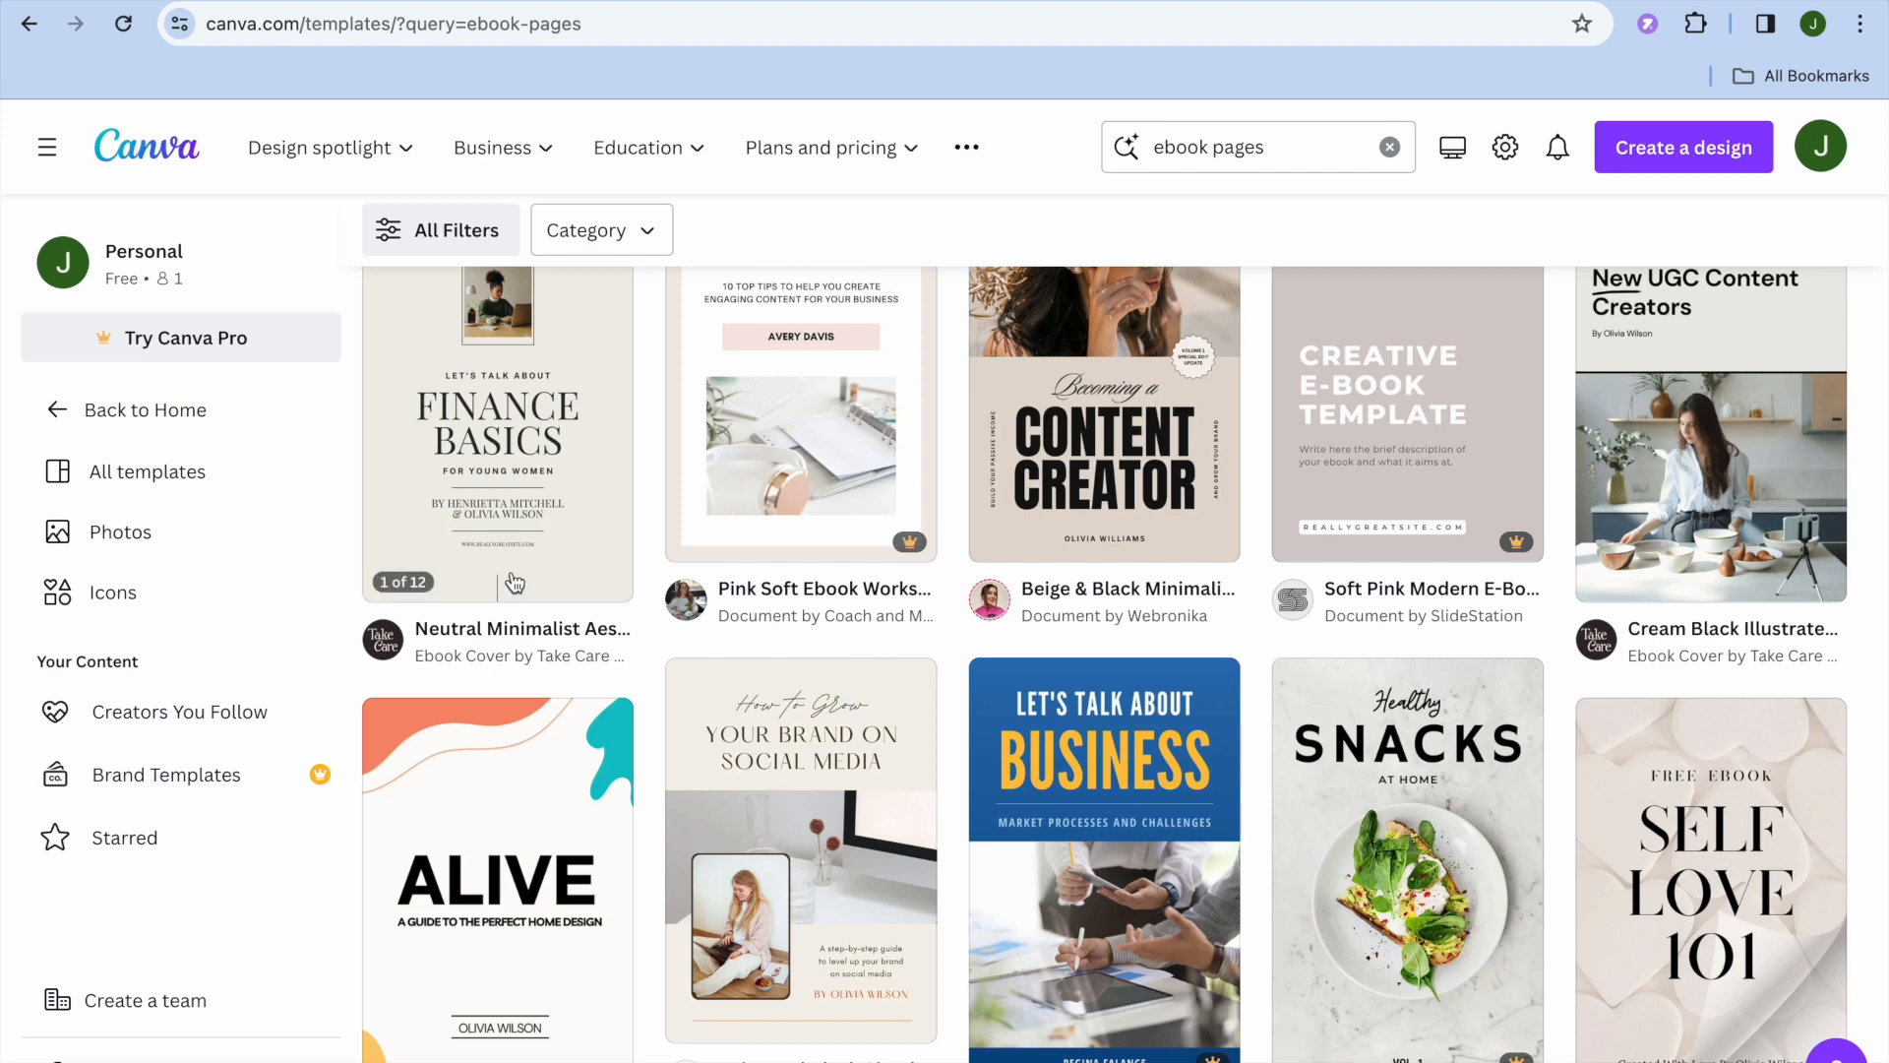
{"action": "left_click", "coordinate": [521, 478]}
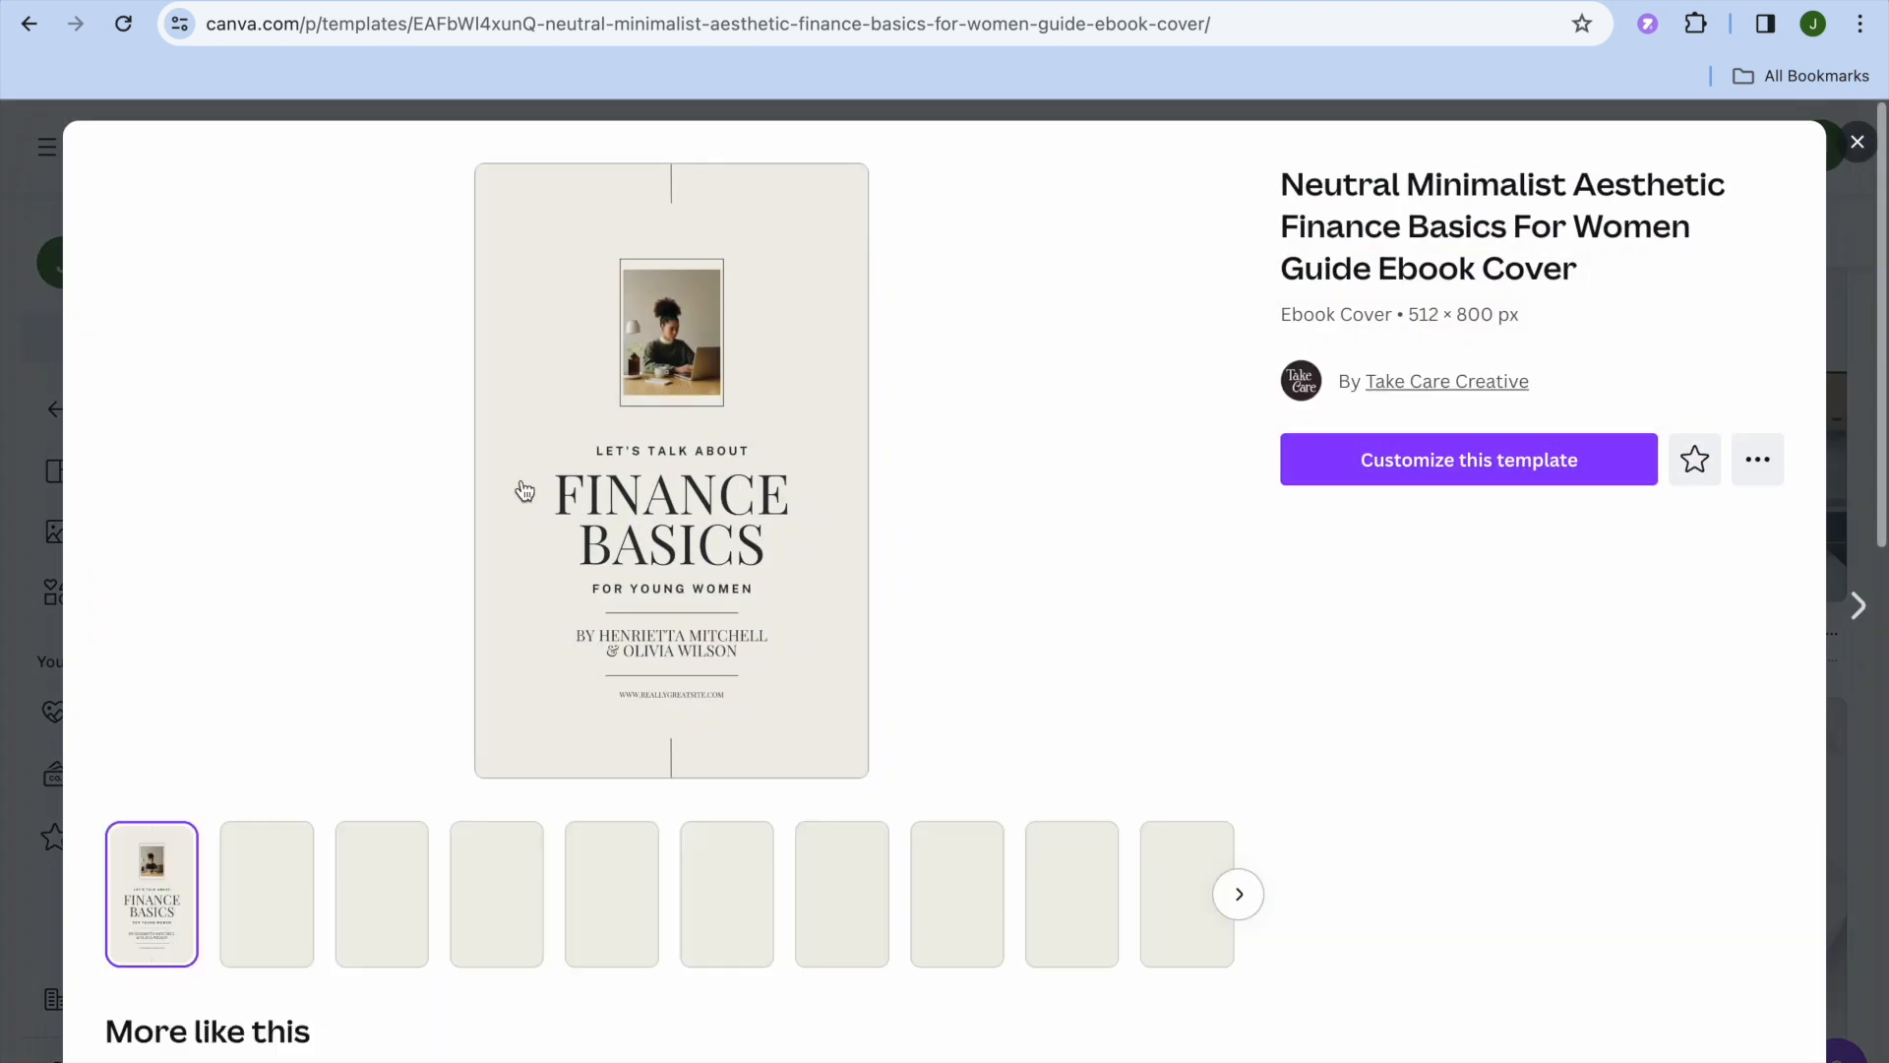
{"action": "left_click", "coordinate": [1417, 468]}
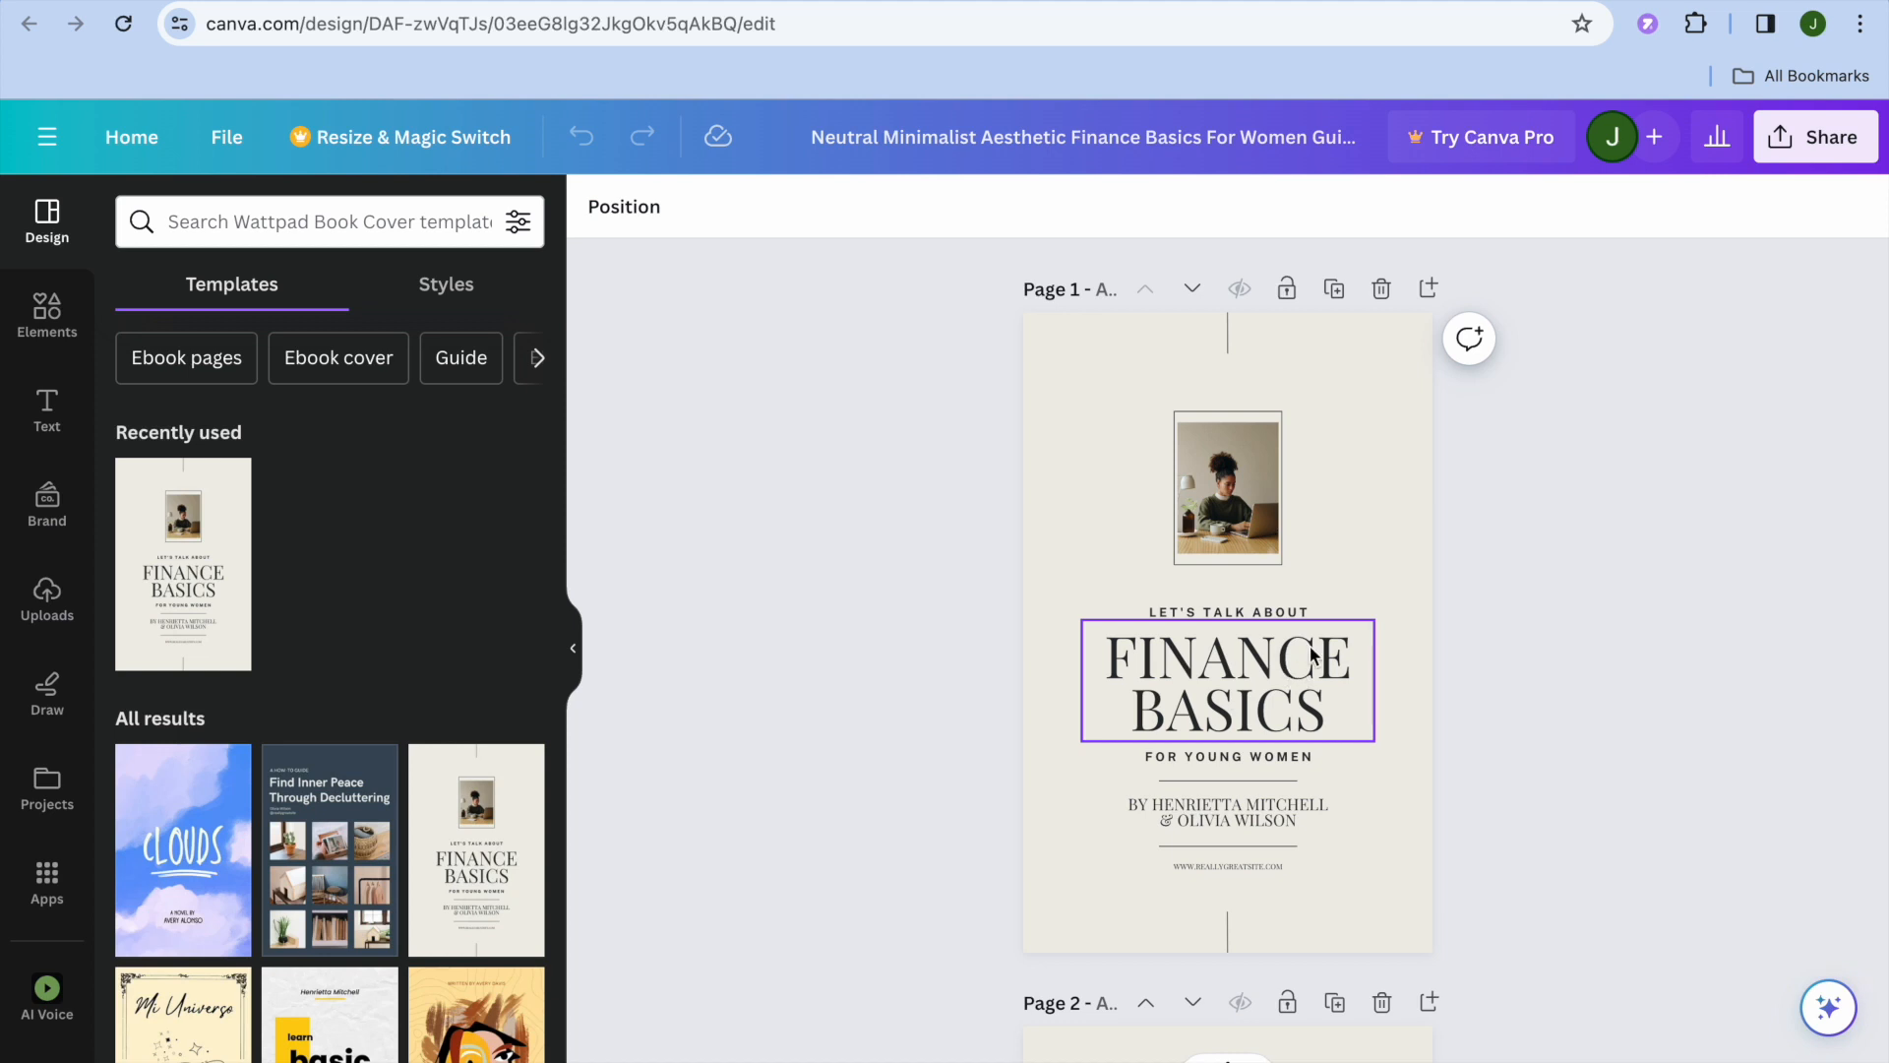
{"action": "left_click", "coordinate": [1289, 708]}
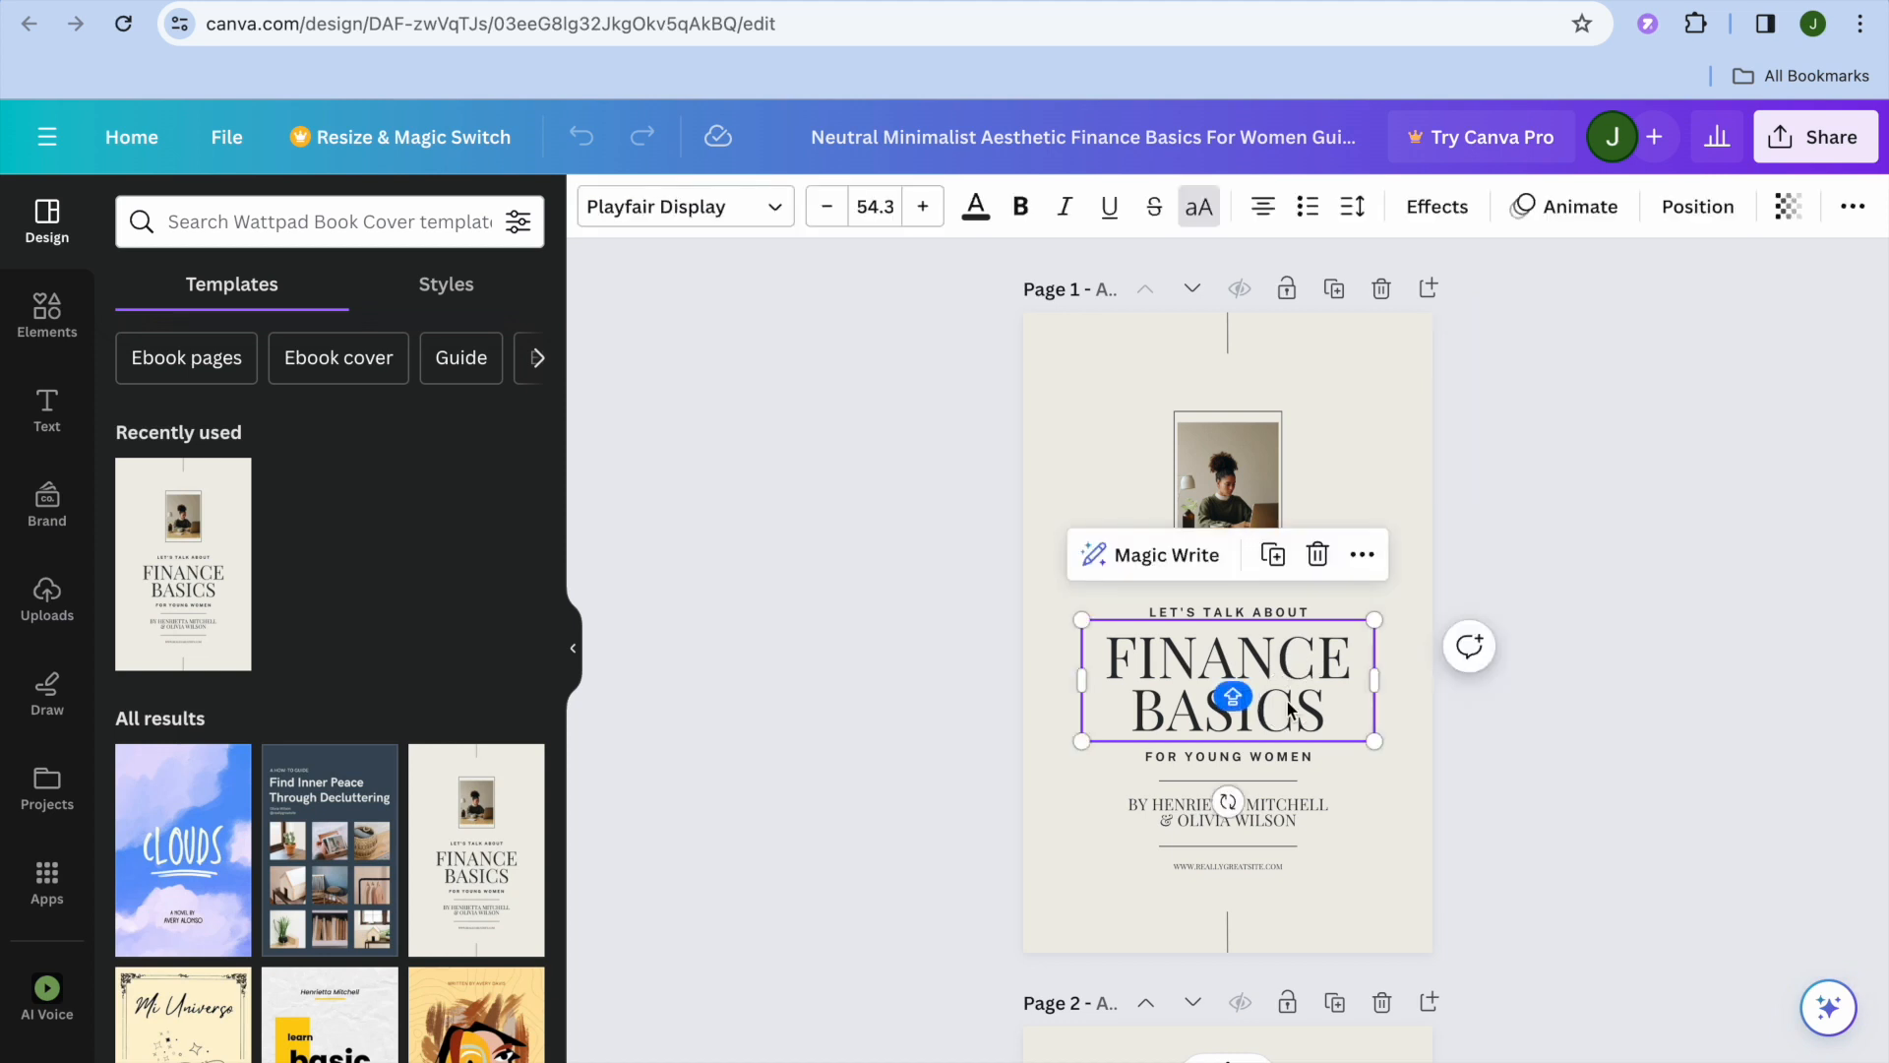
{"action": "left_click", "coordinate": [1270, 816]}
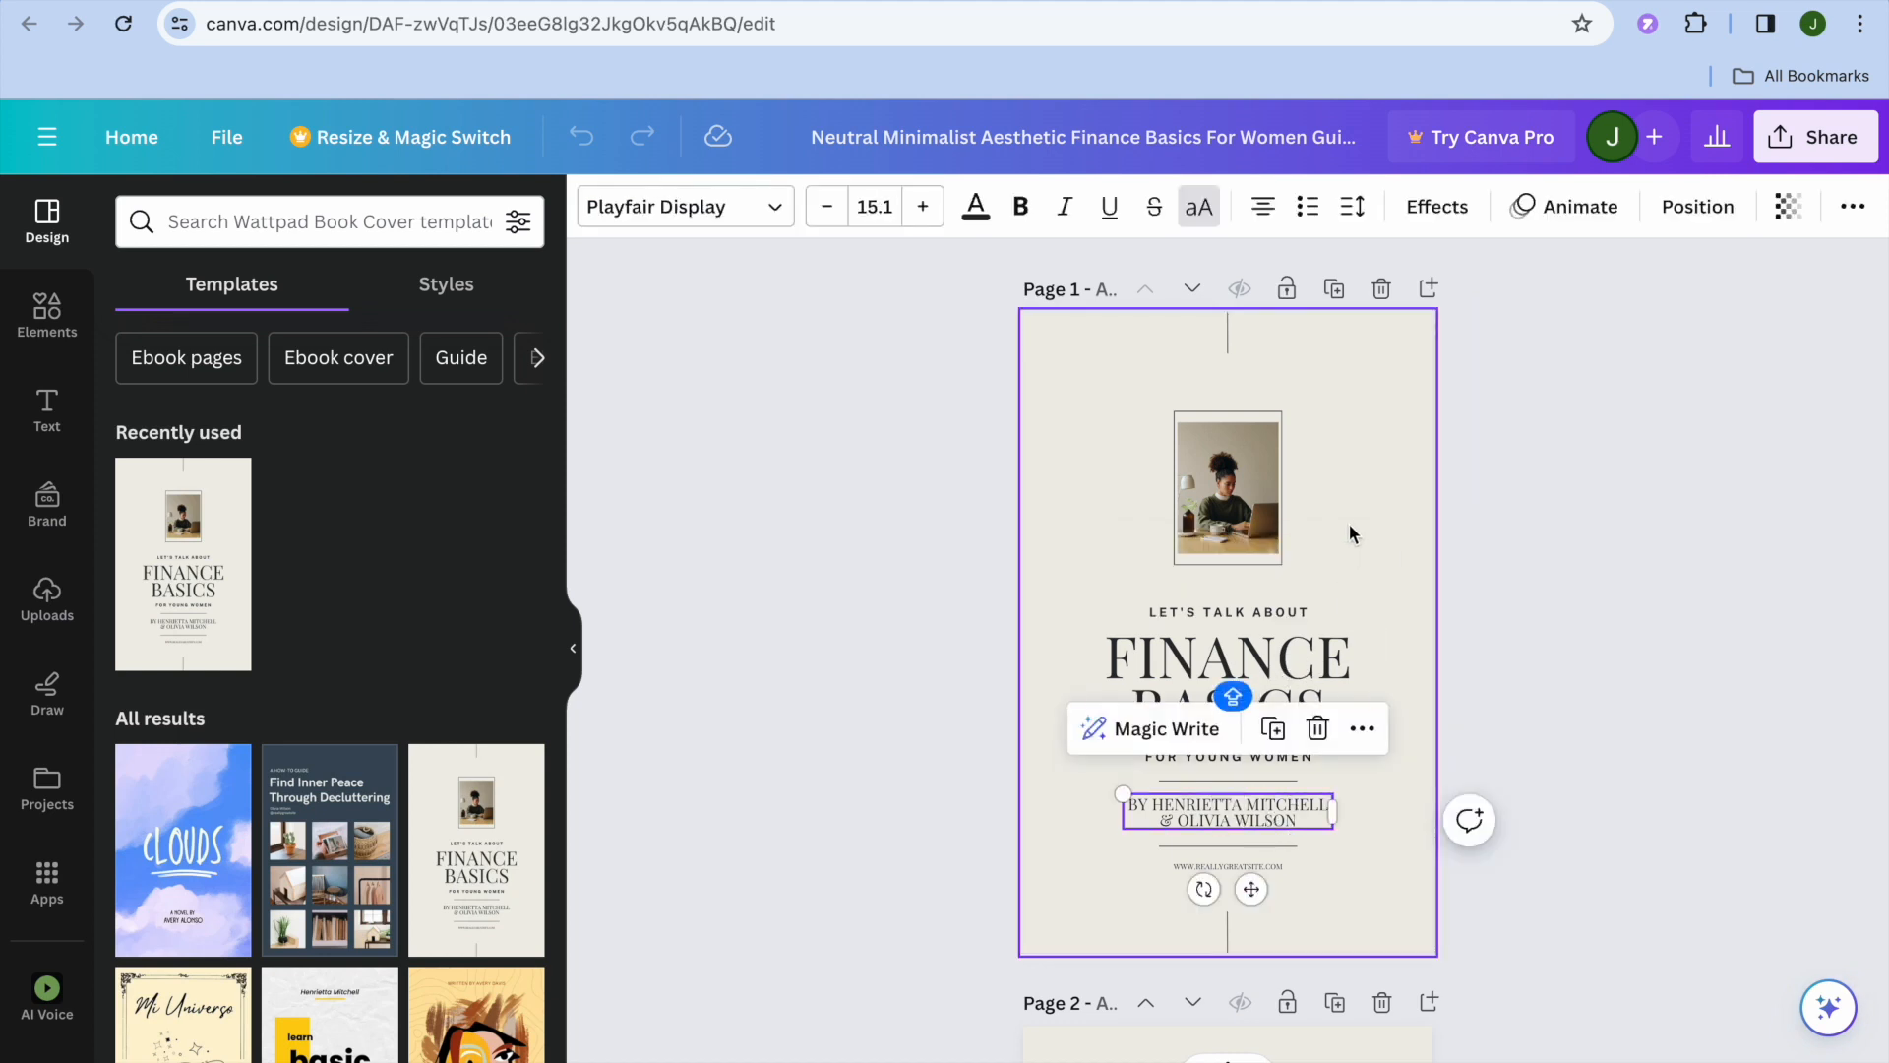
{"action": "left_click", "coordinate": [1355, 486]}
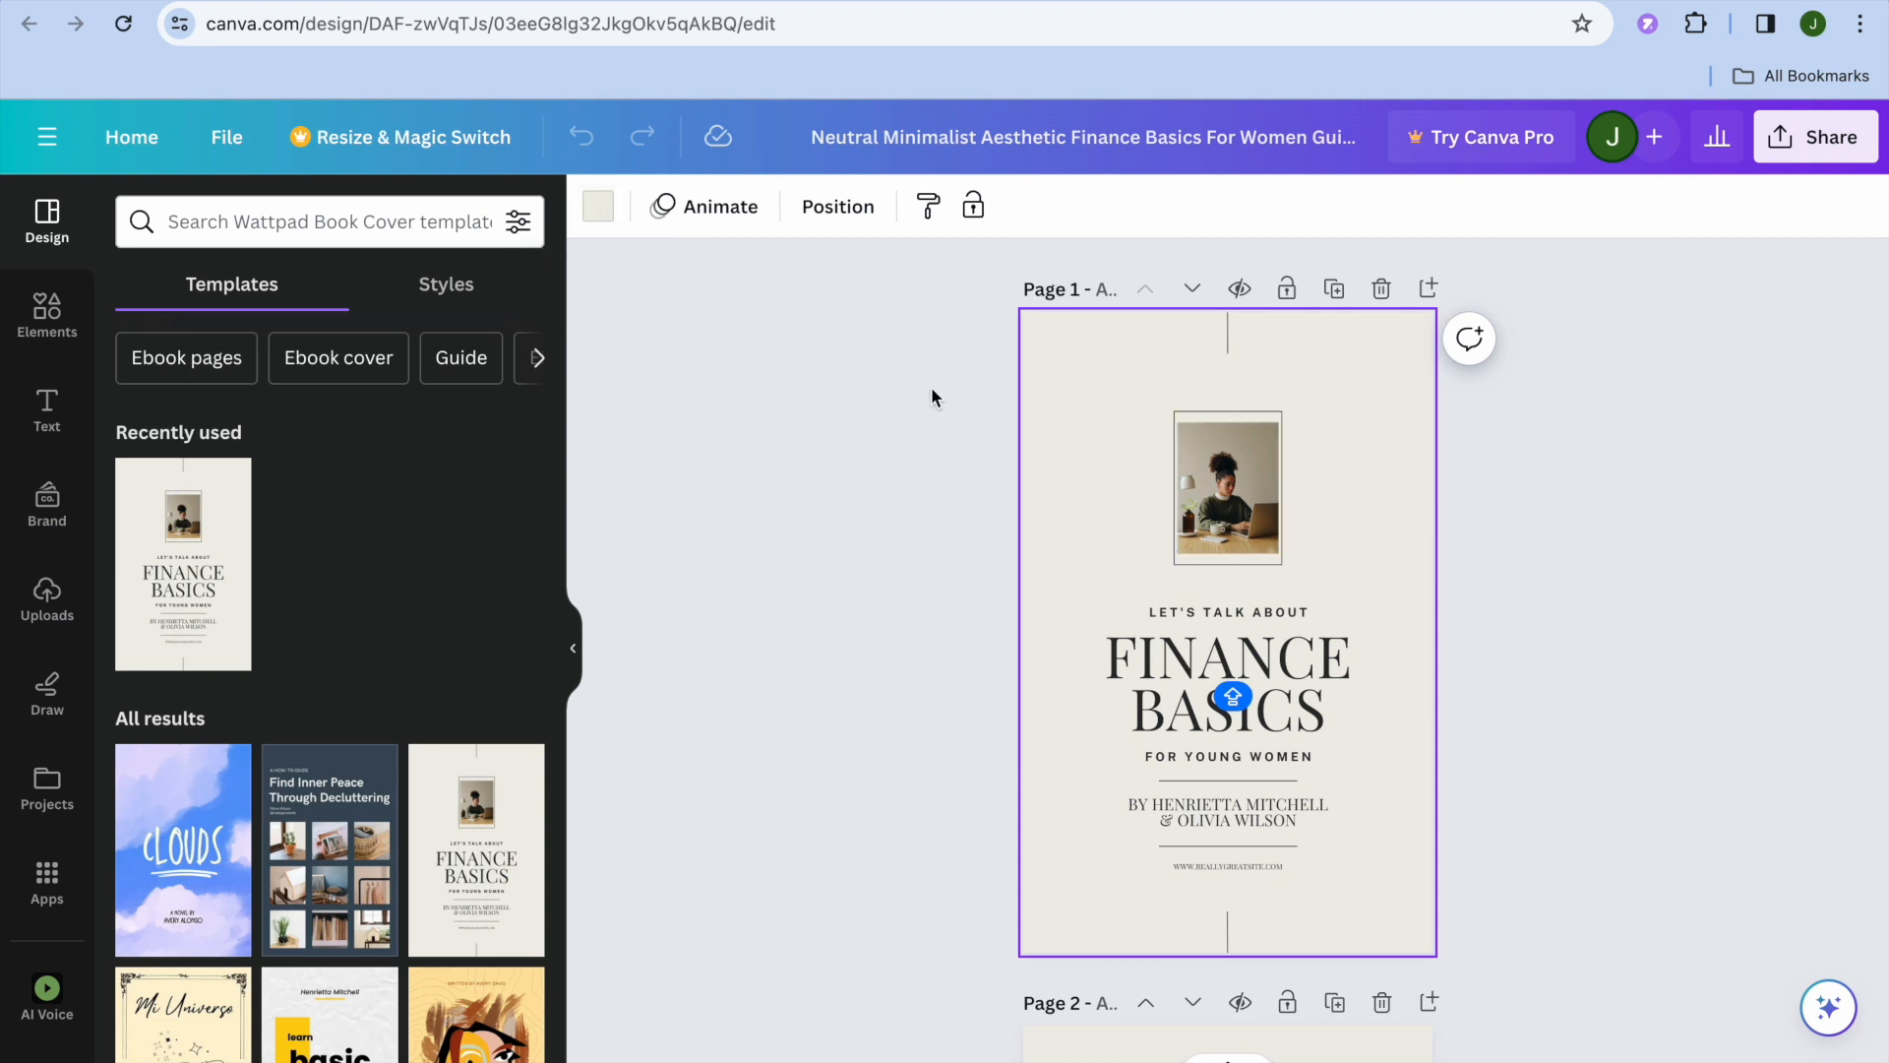
Step: Open the design's download settings and restrict the pages for download to page 1 only
{"action": "left_click", "coordinate": [1805, 152]}
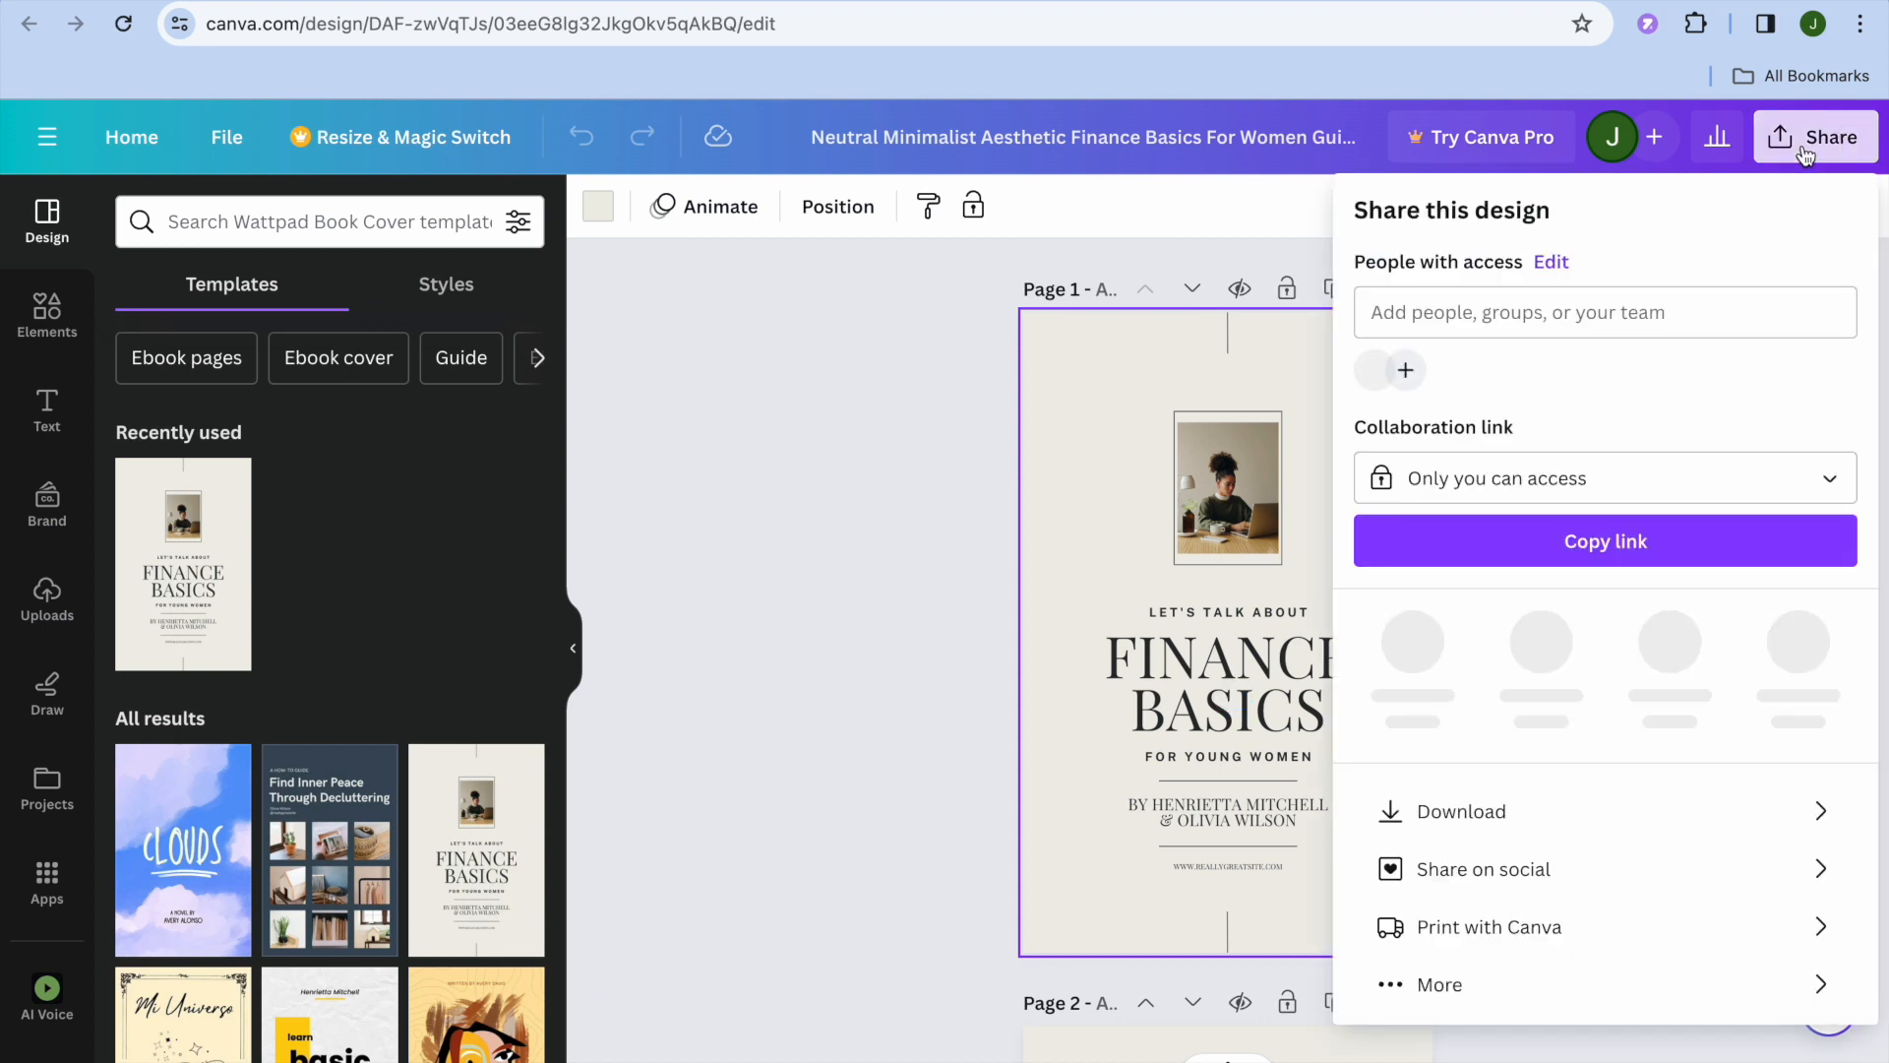
{"action": "left_click", "coordinate": [1551, 812]}
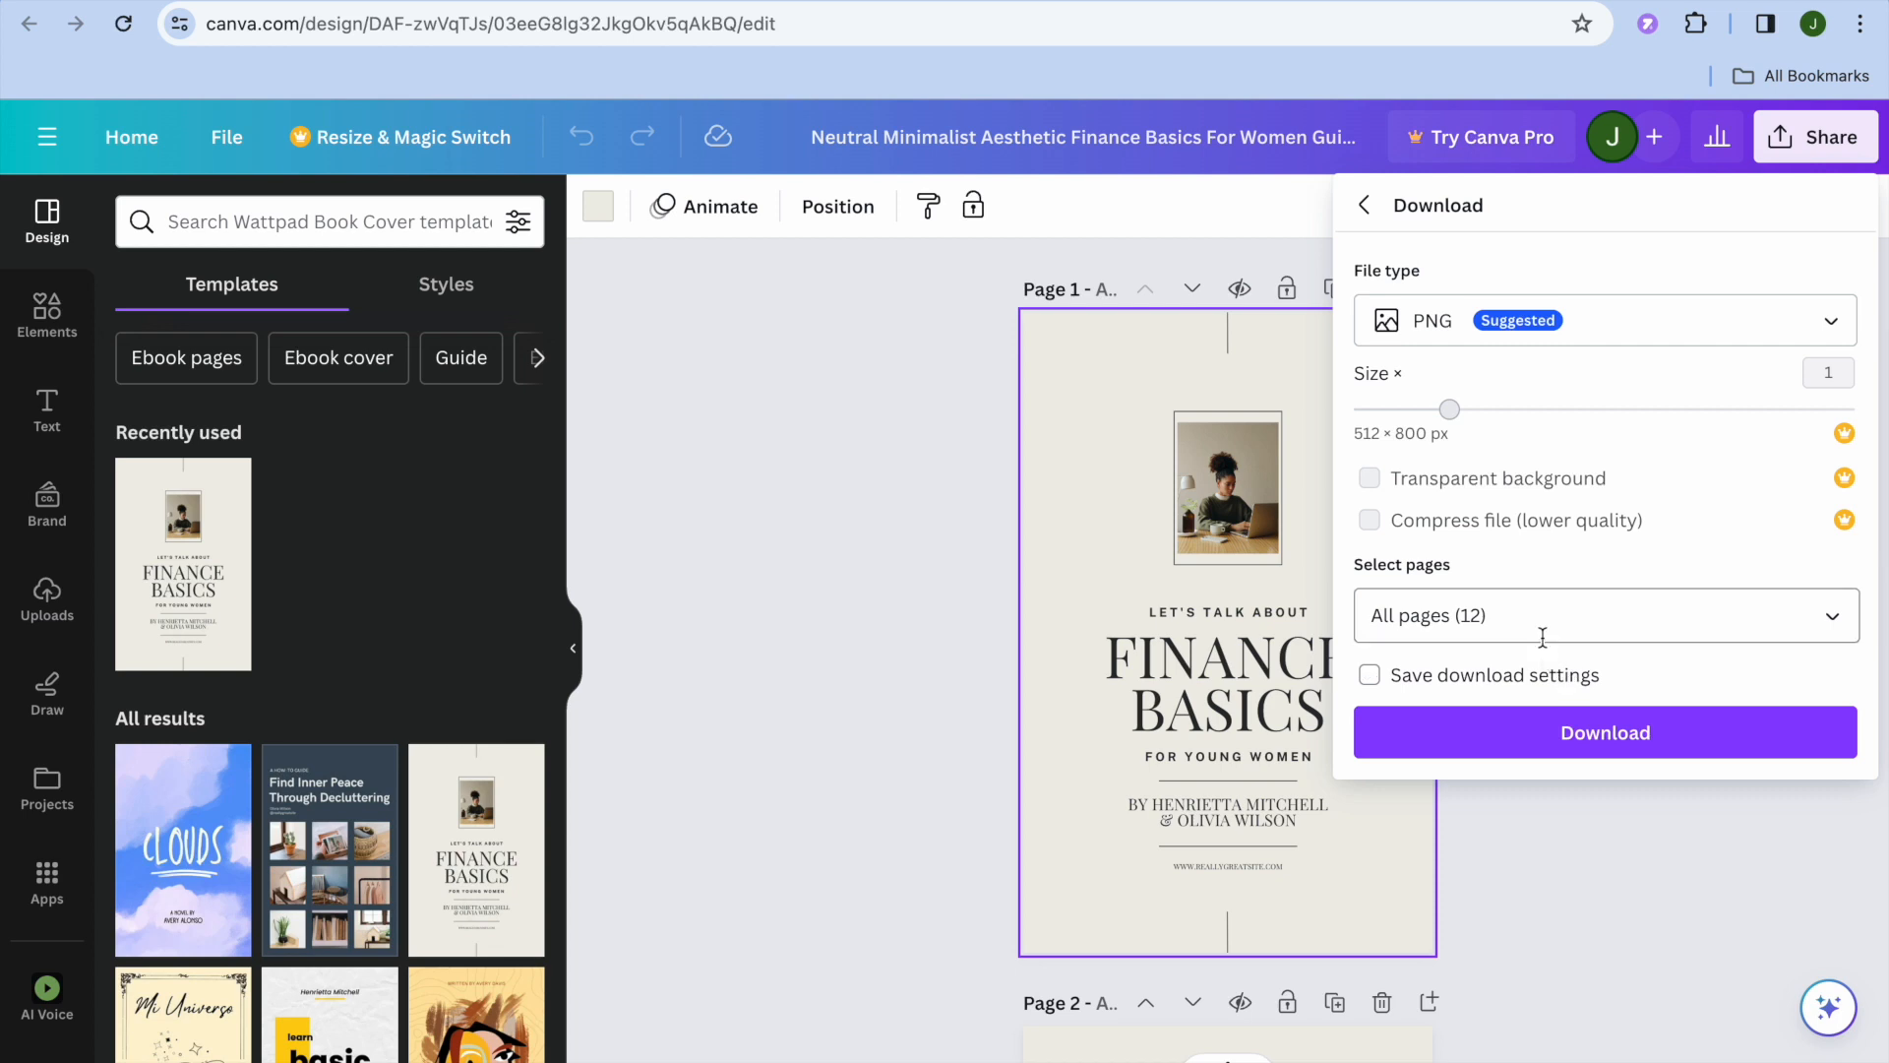
{"action": "left_click", "coordinate": [1516, 616]}
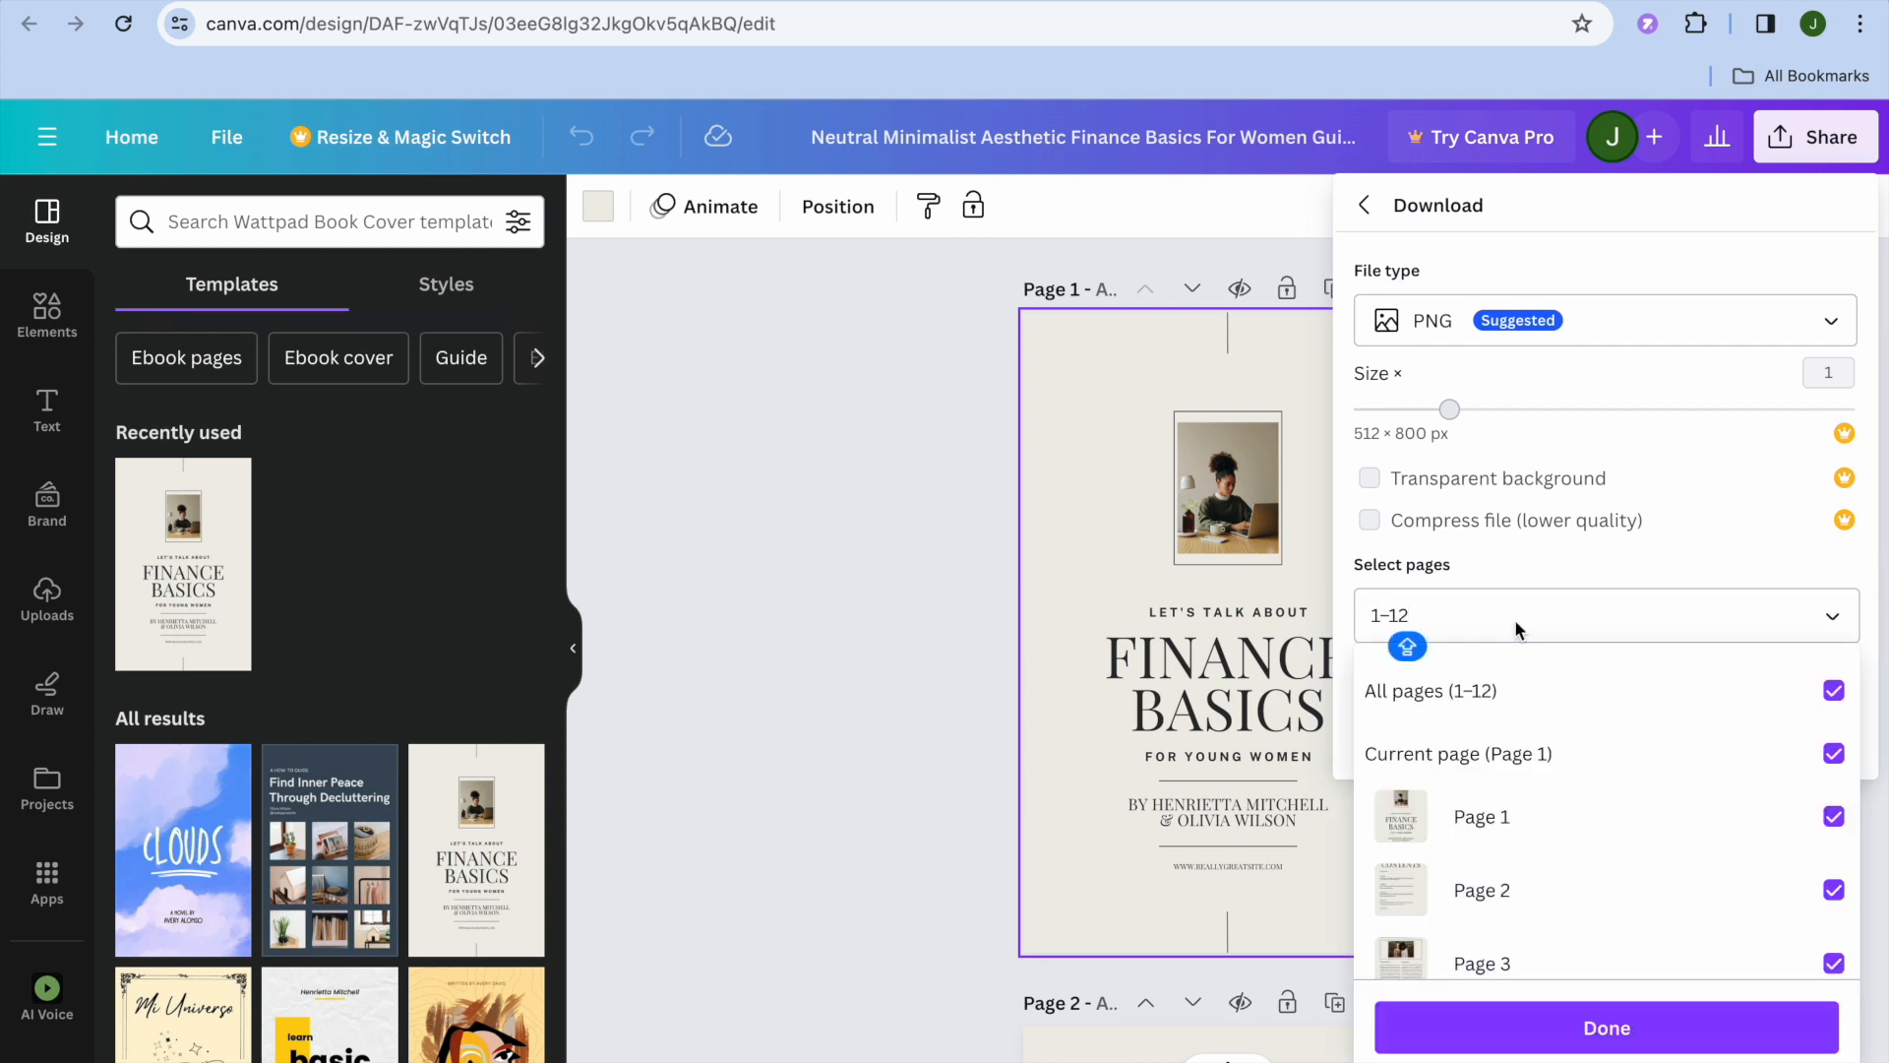
{"action": "key", "text": "BackSpace"}
{"action": "key", "text": "BackSpace"}
{"action": "key", "text": "BackSpace"}
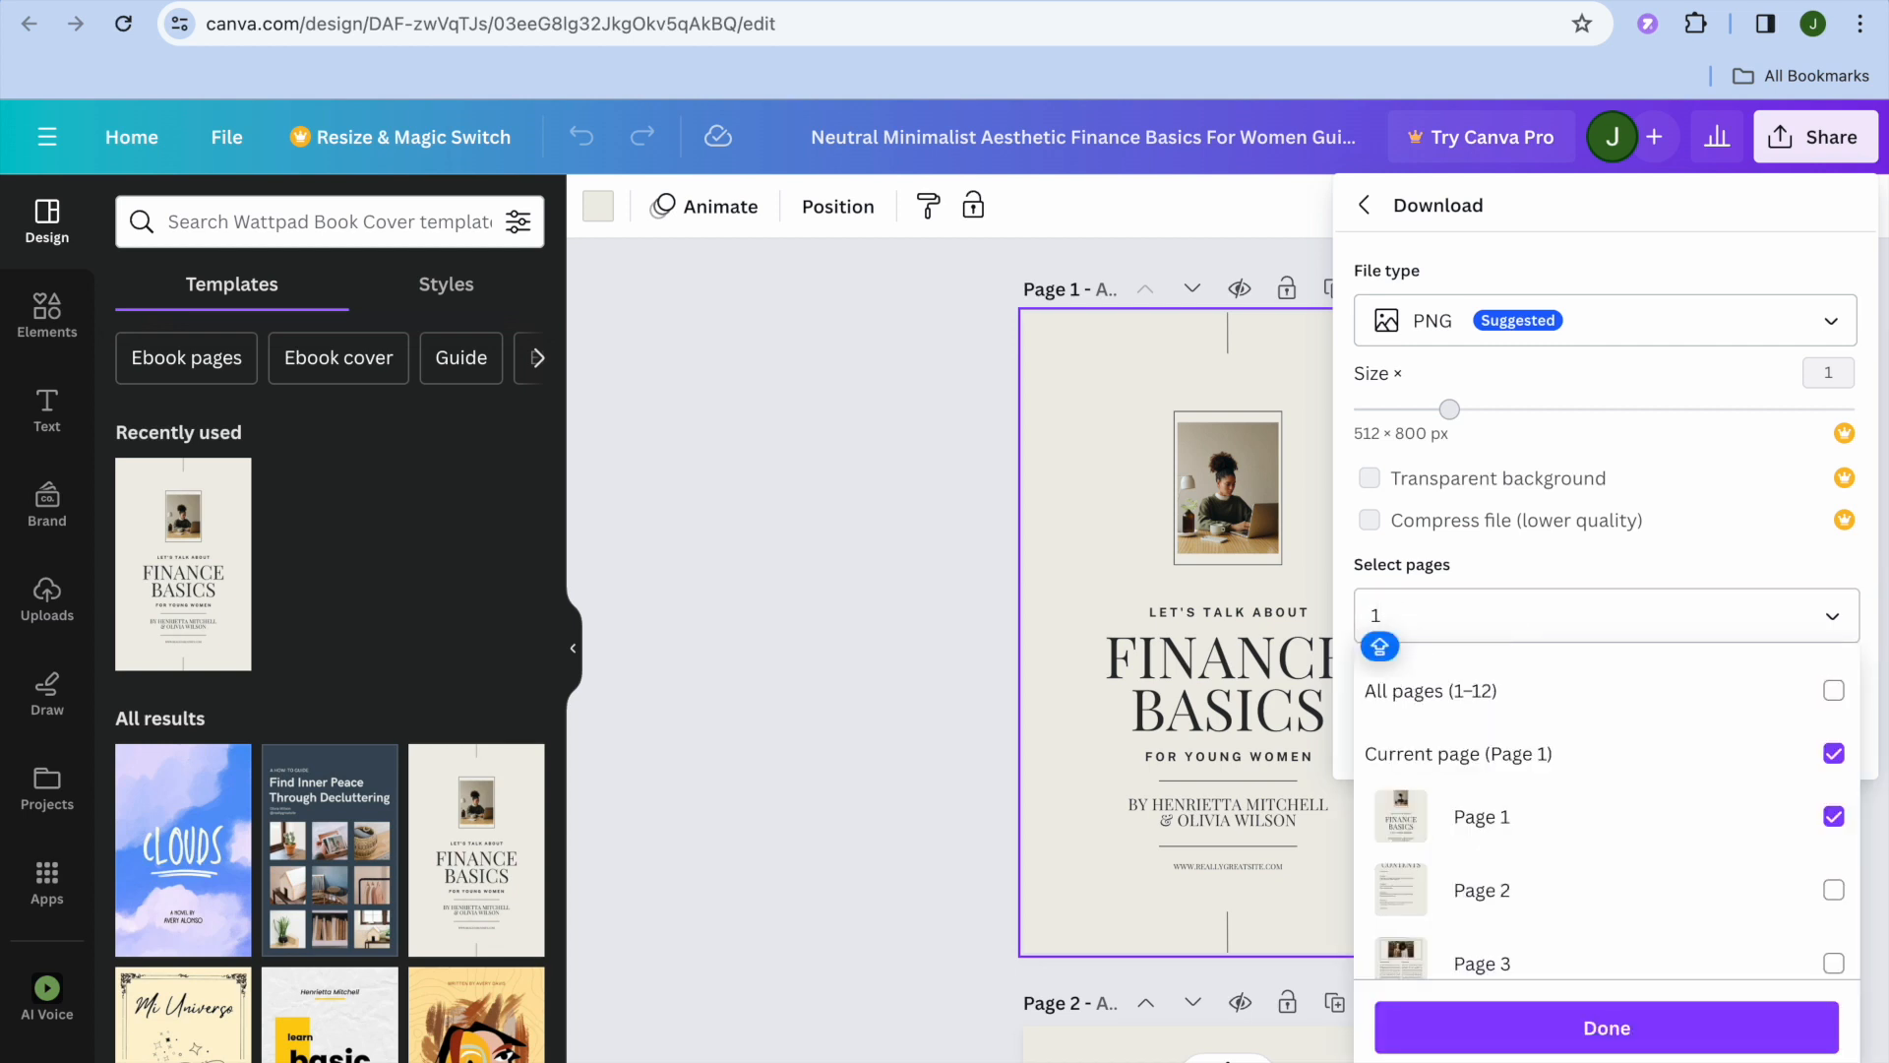
{"action": "left_click", "coordinate": [1517, 1028]}
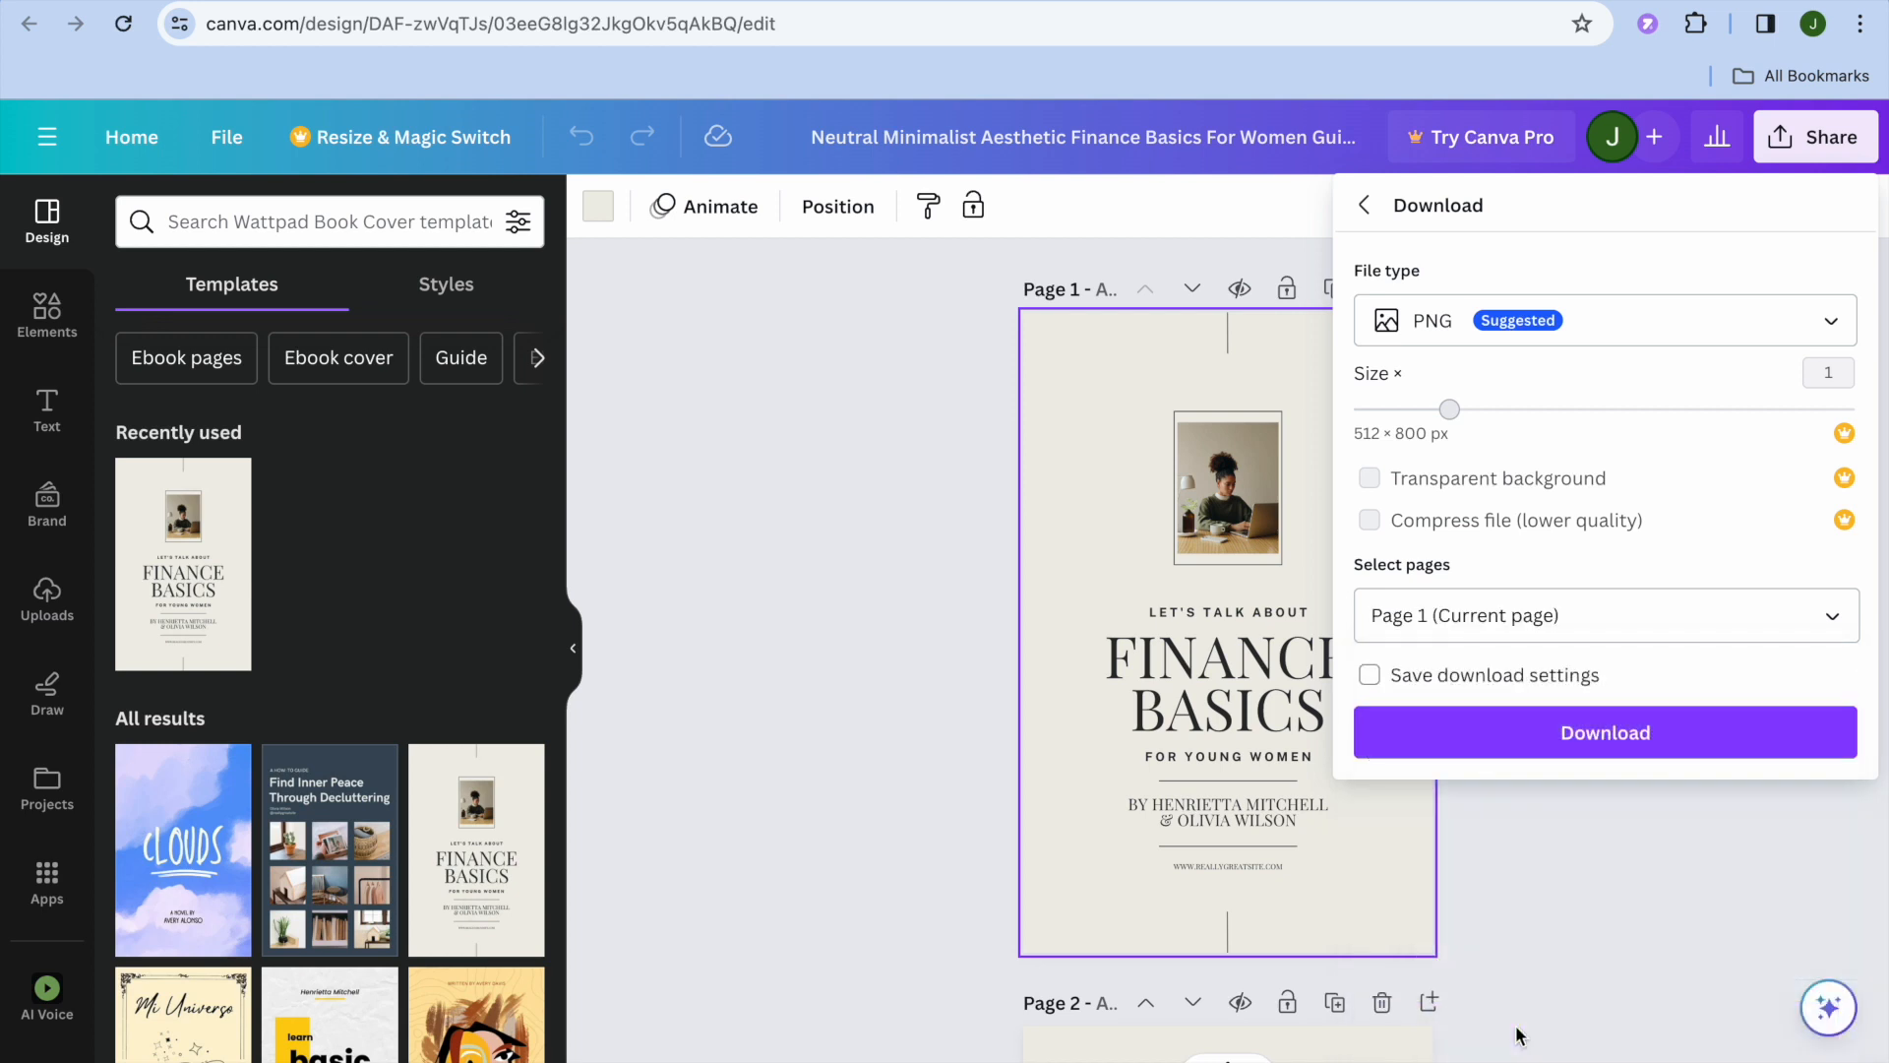
Step: Download page 1 of the design as a PNG, and download pages 2–12 separately in the same format
{"action": "left_click", "coordinate": [1588, 753]}
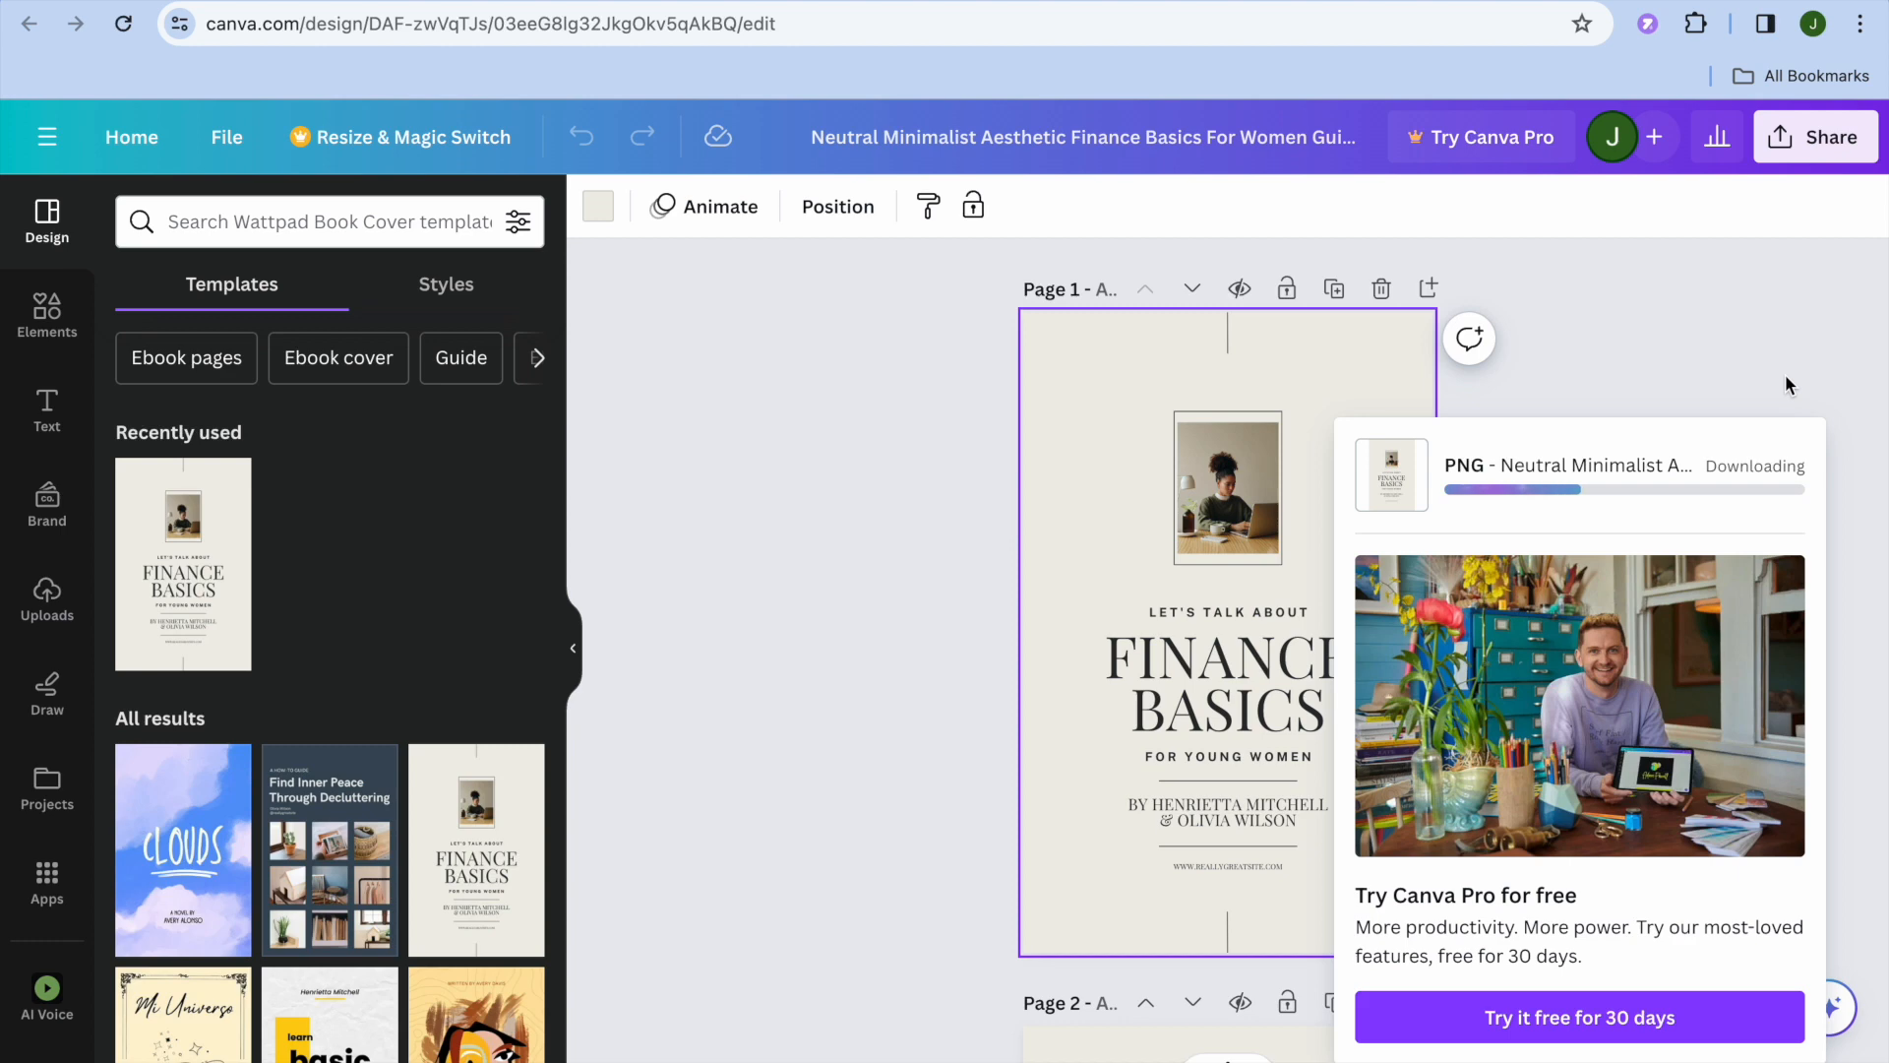
{"action": "left_click", "coordinate": [1811, 158]}
{"action": "left_click", "coordinate": [1662, 821]}
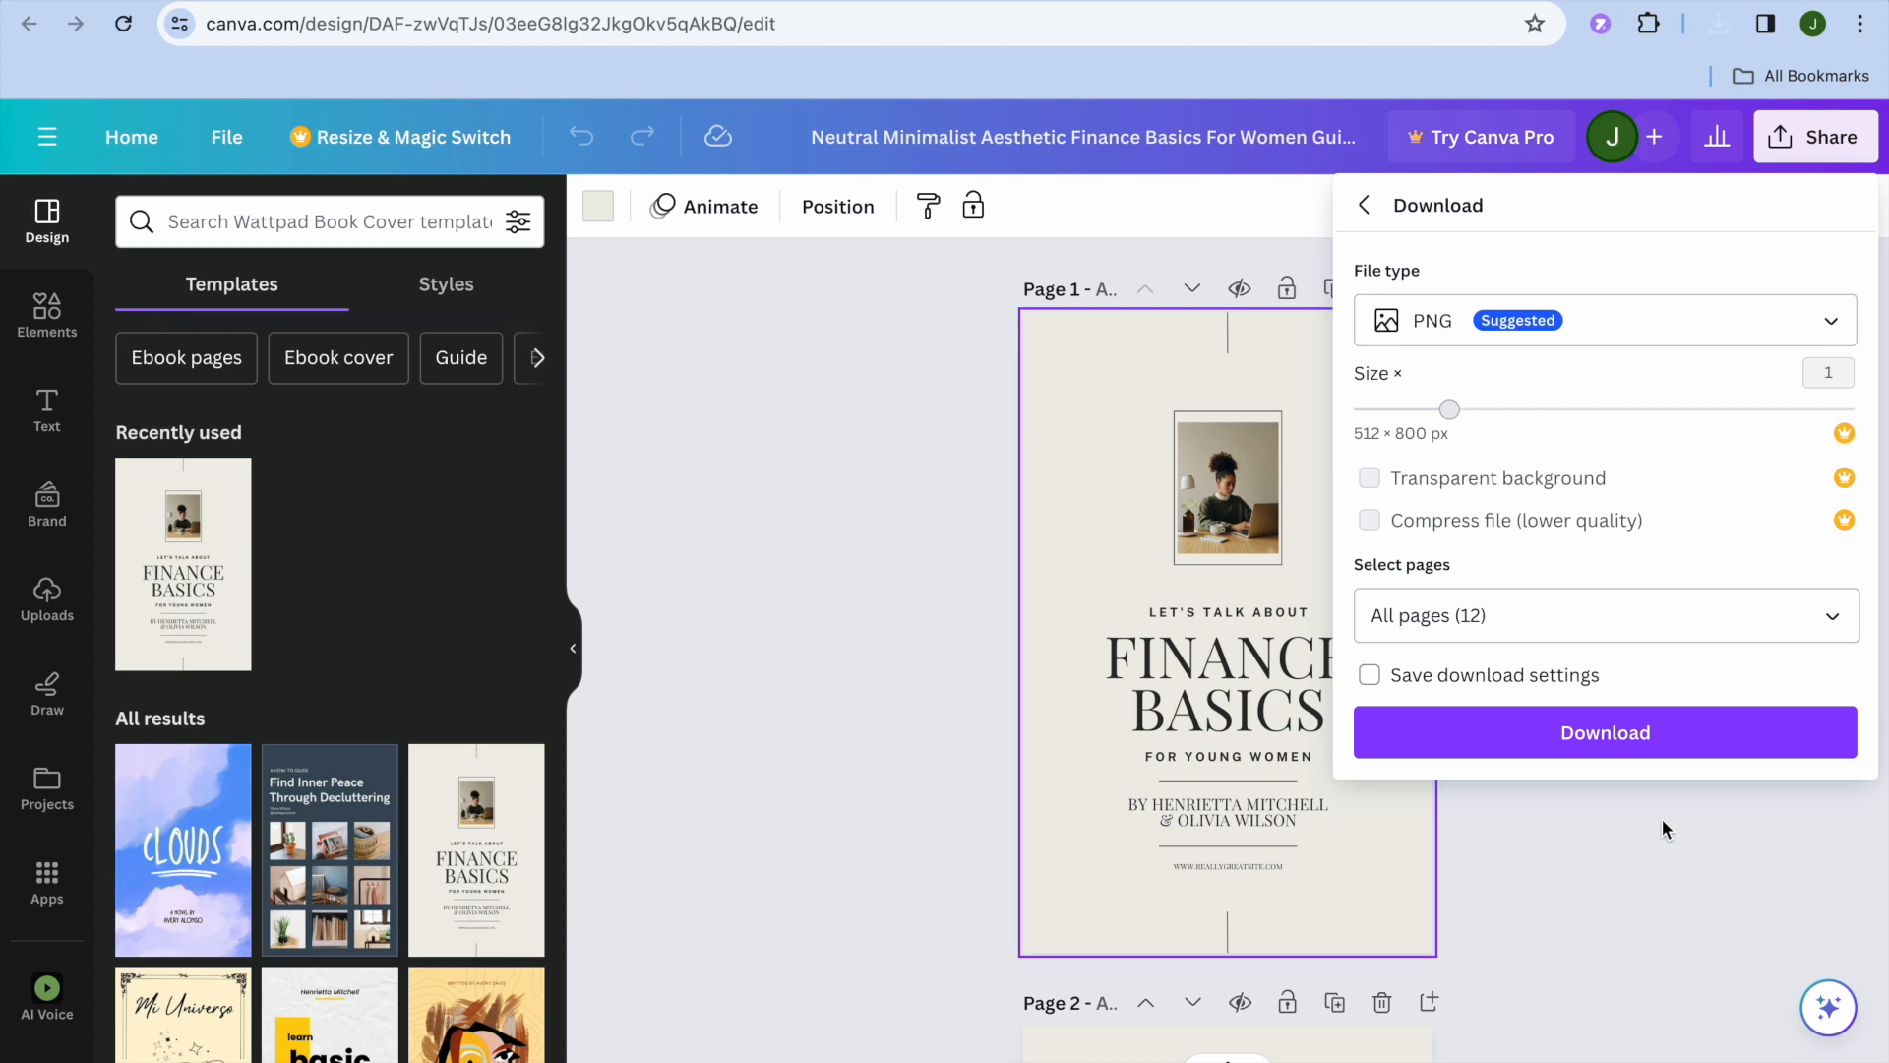
{"action": "left_click", "coordinate": [1681, 628]}
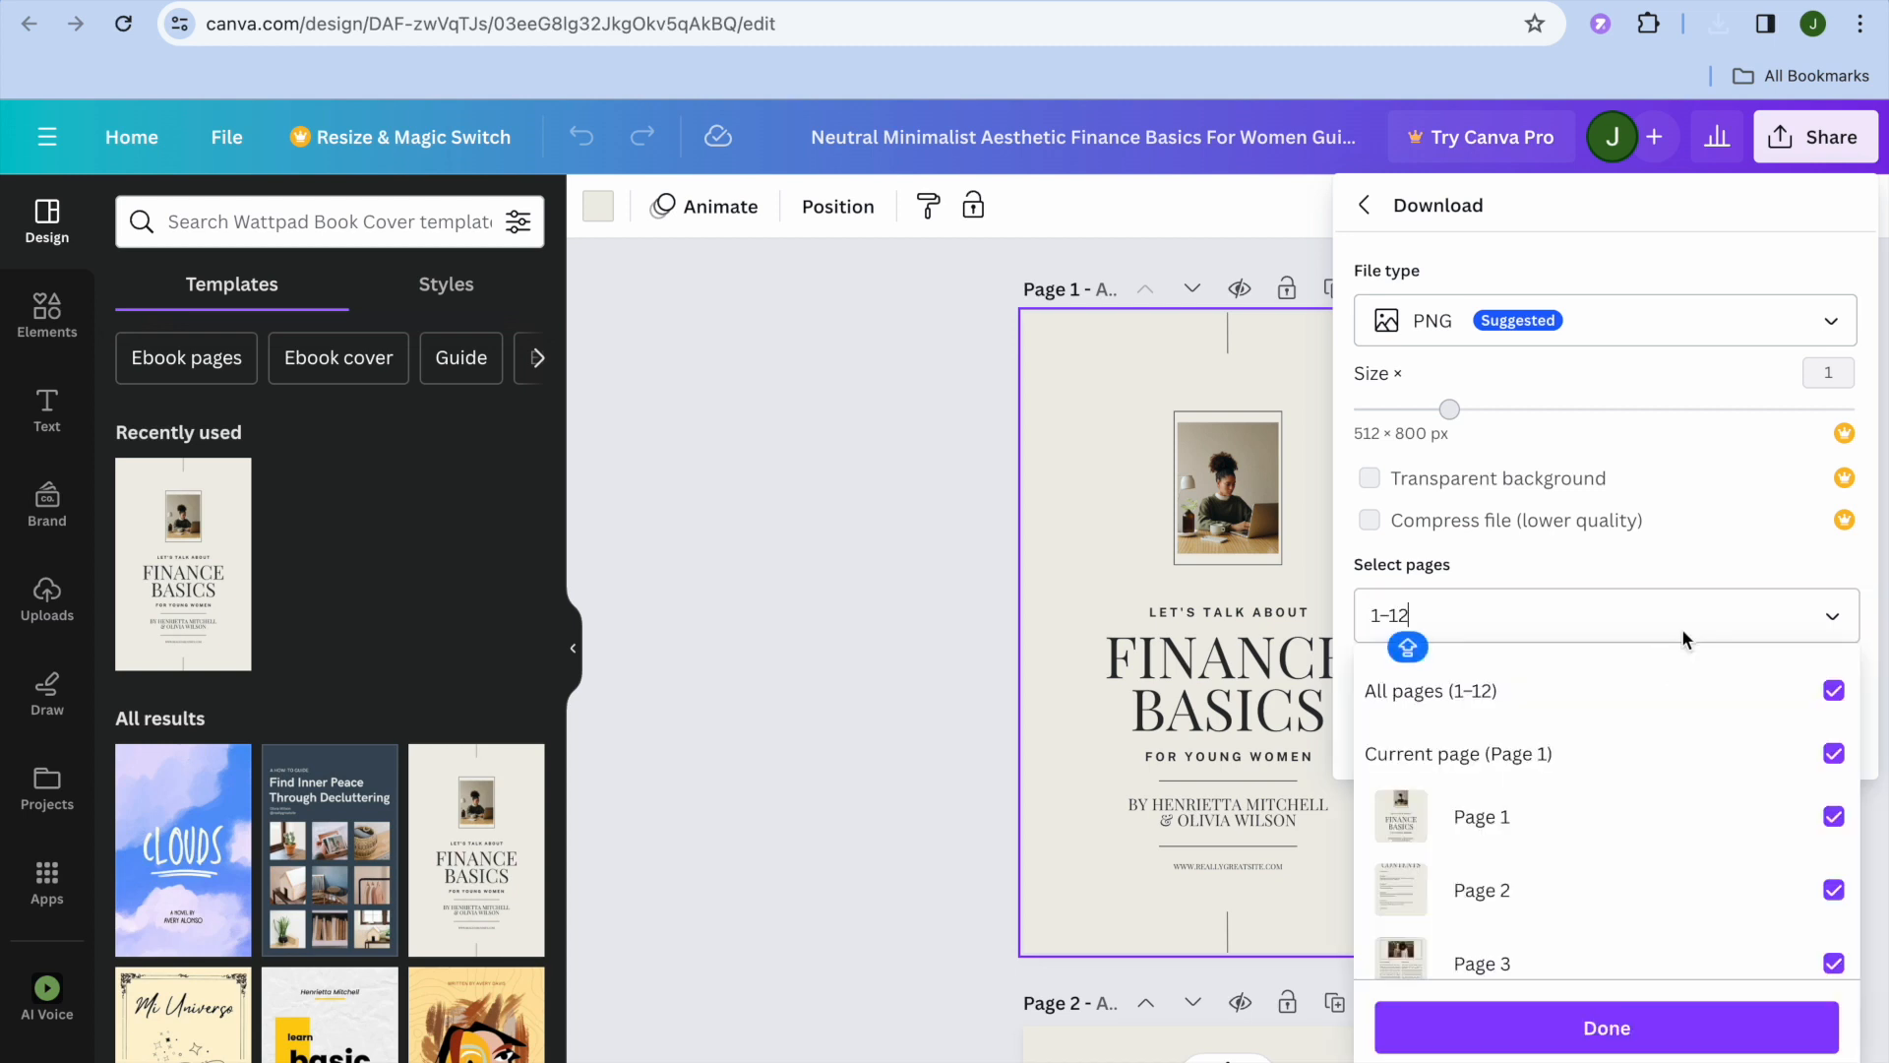
{"action": "left_click", "coordinate": [1832, 817]}
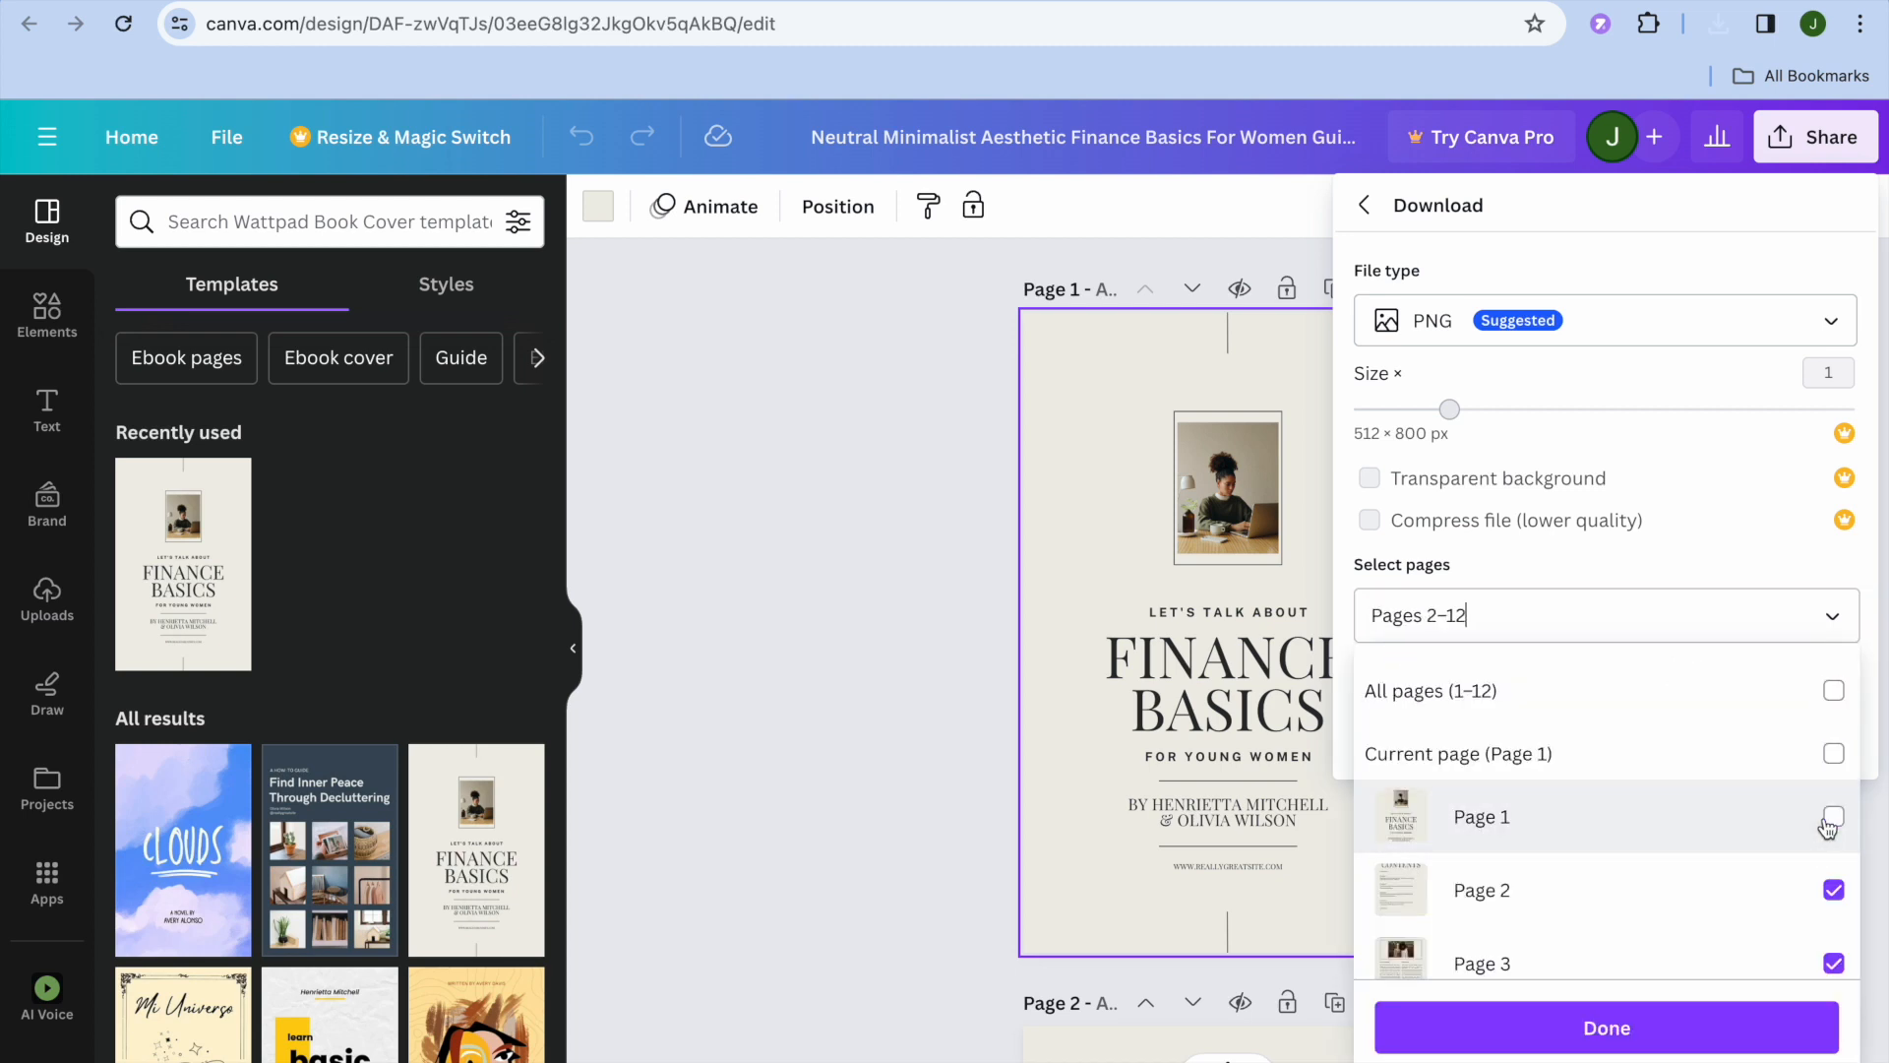
{"action": "left_click", "coordinate": [1670, 1049]}
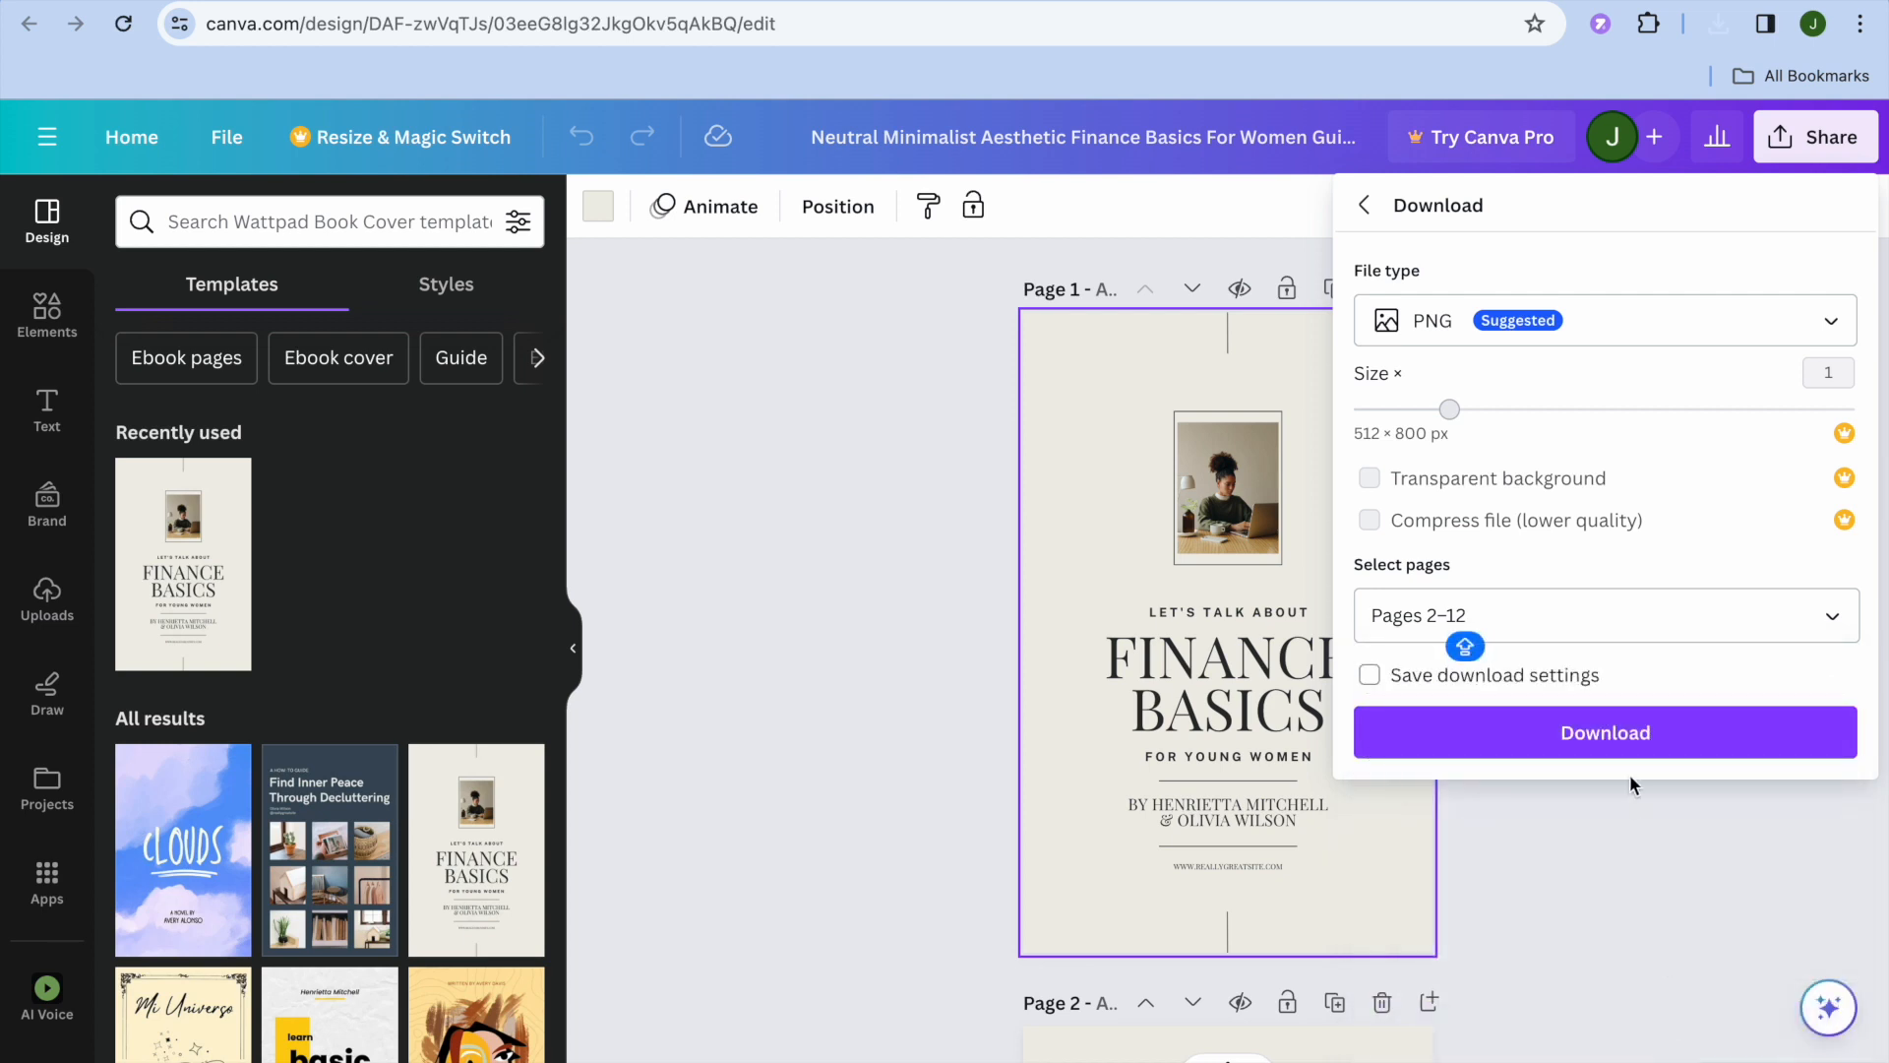
{"action": "left_click", "coordinate": [1591, 730]}
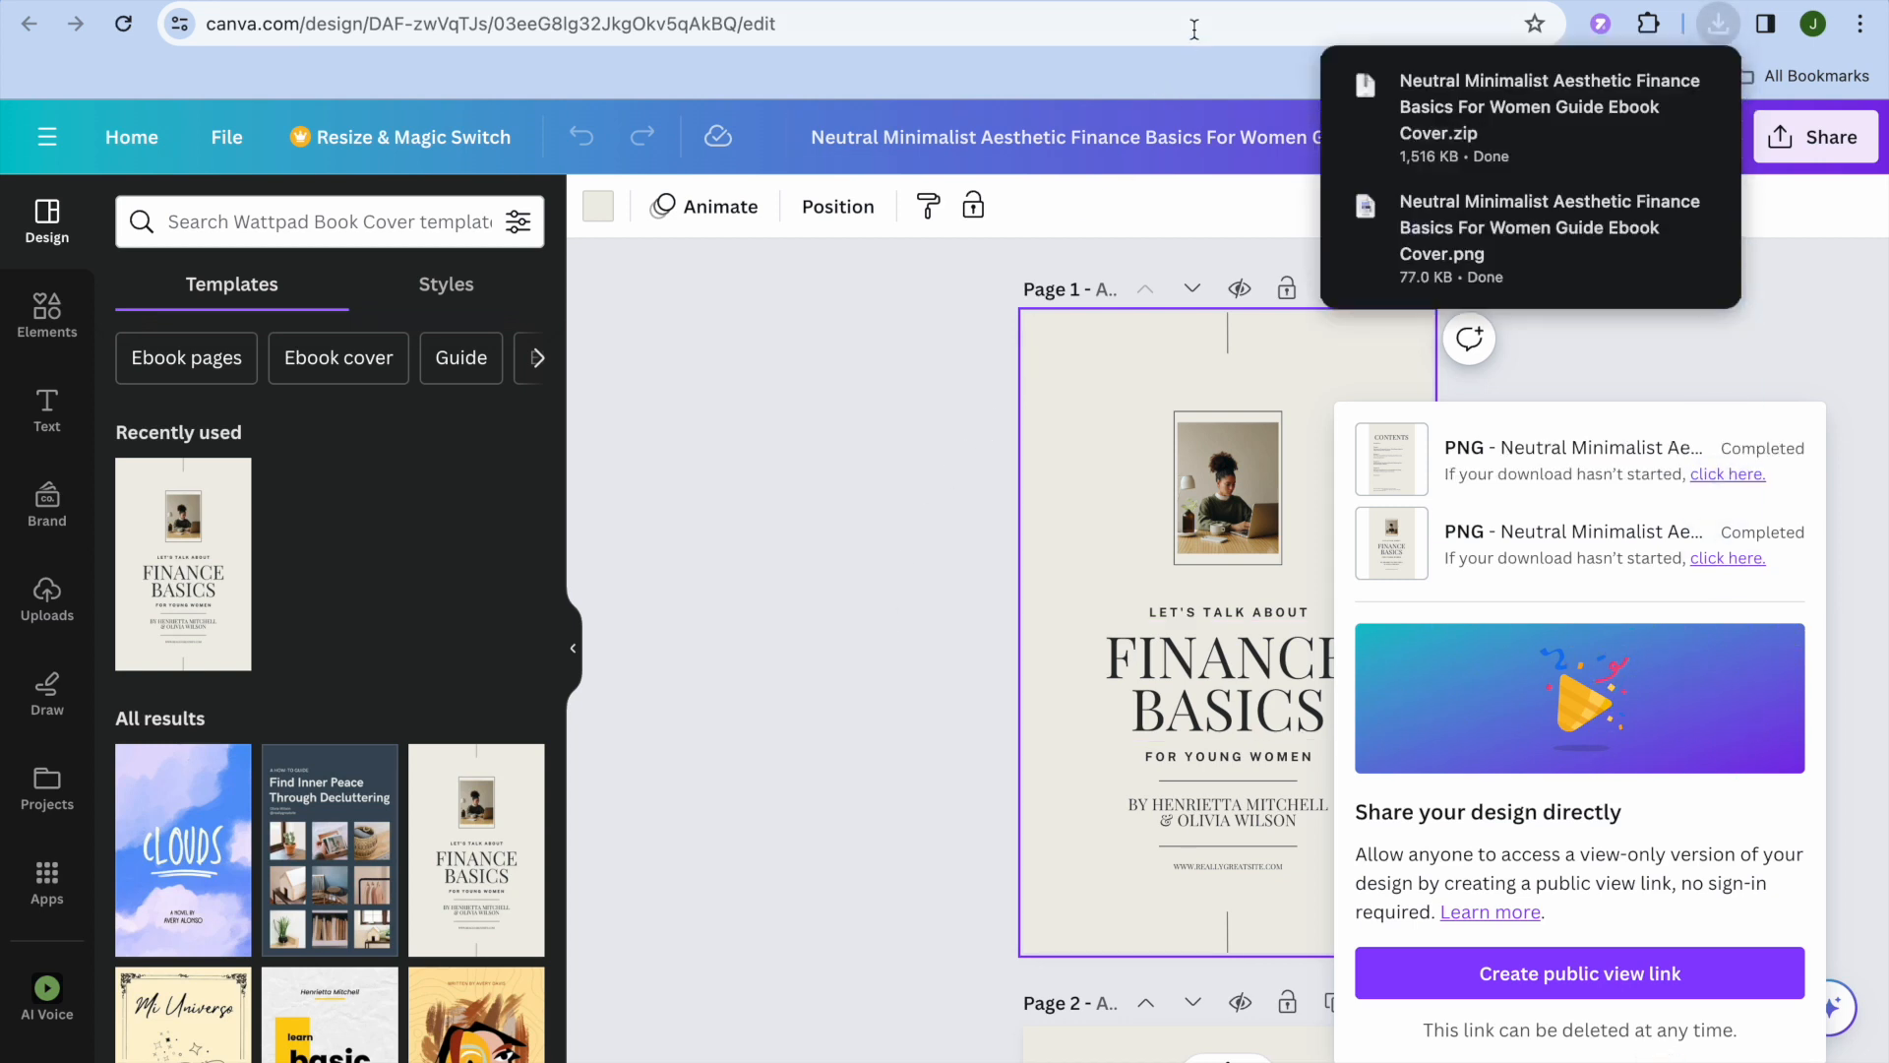
Step: Switch to Gumroad and upload the downloaded Neutral Minimalist ebook cover PNG from the computer as the product's cover
{"action": "left_click", "coordinate": [1071, 2]}
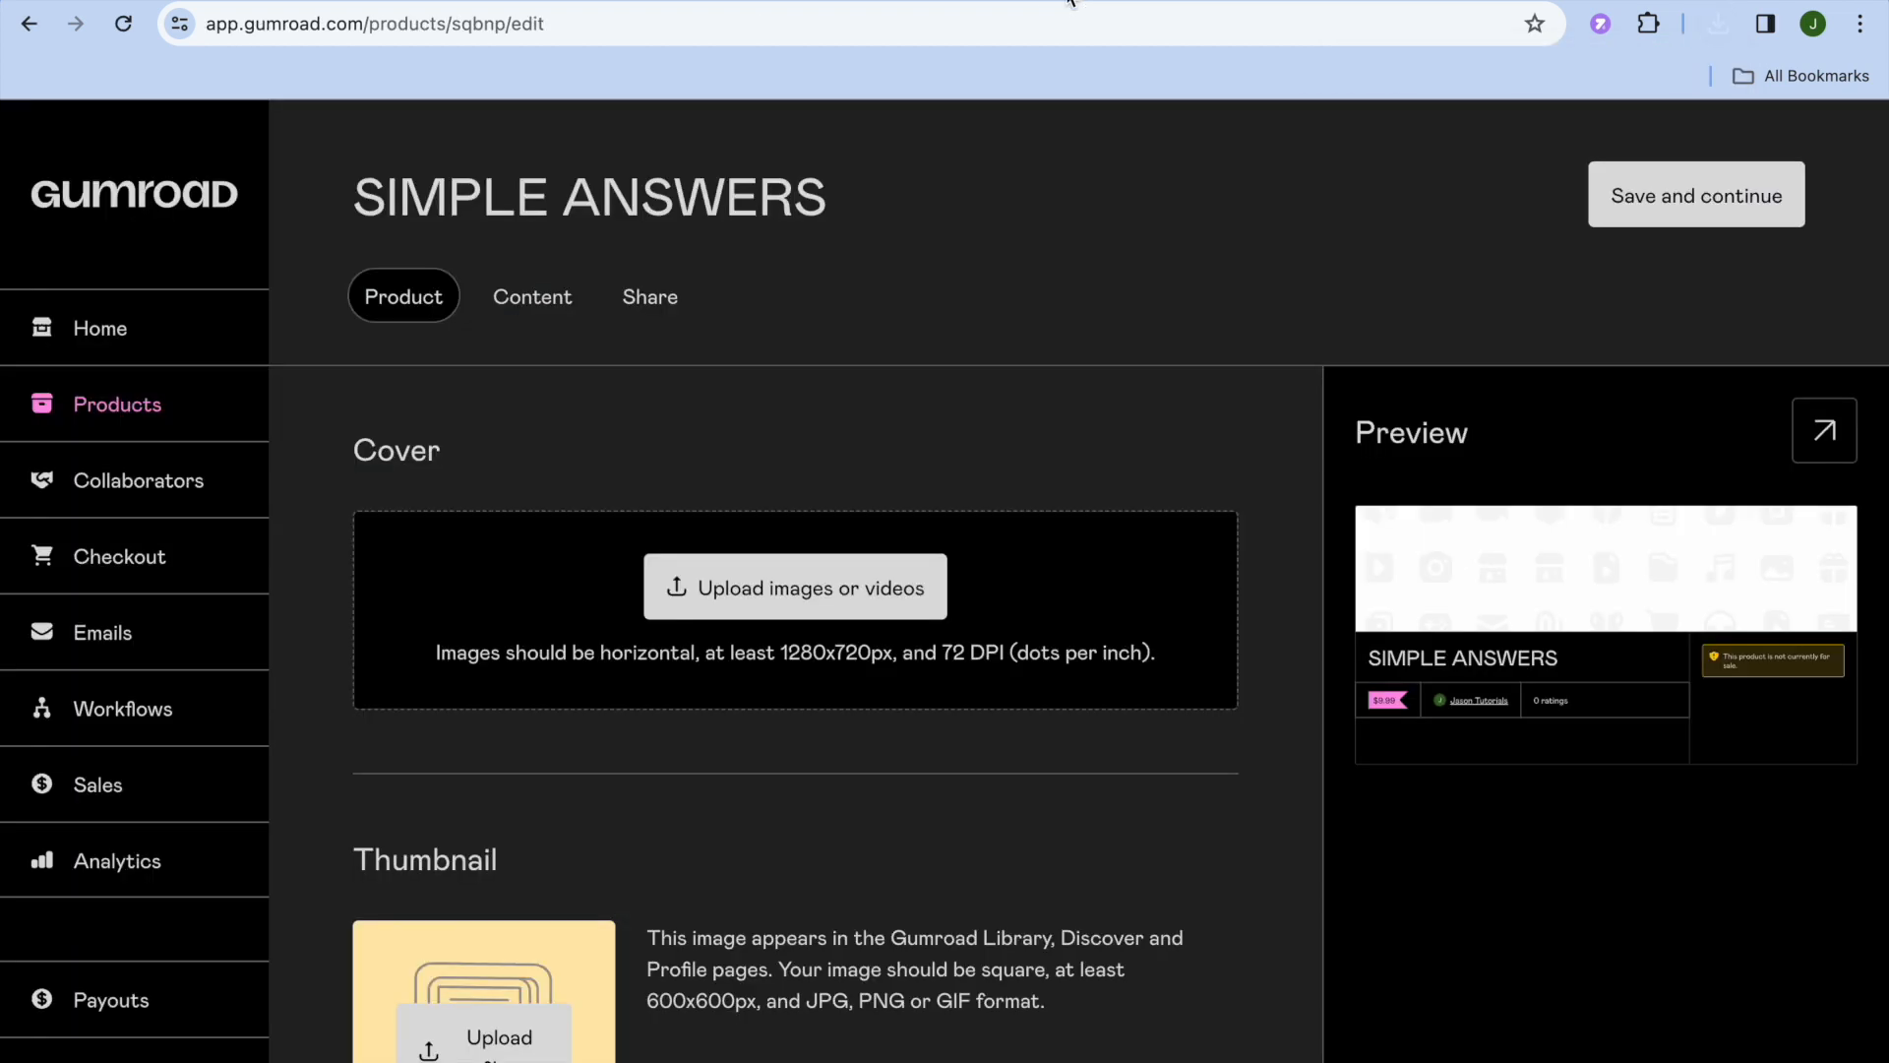
{"action": "left_click", "coordinate": [802, 591]}
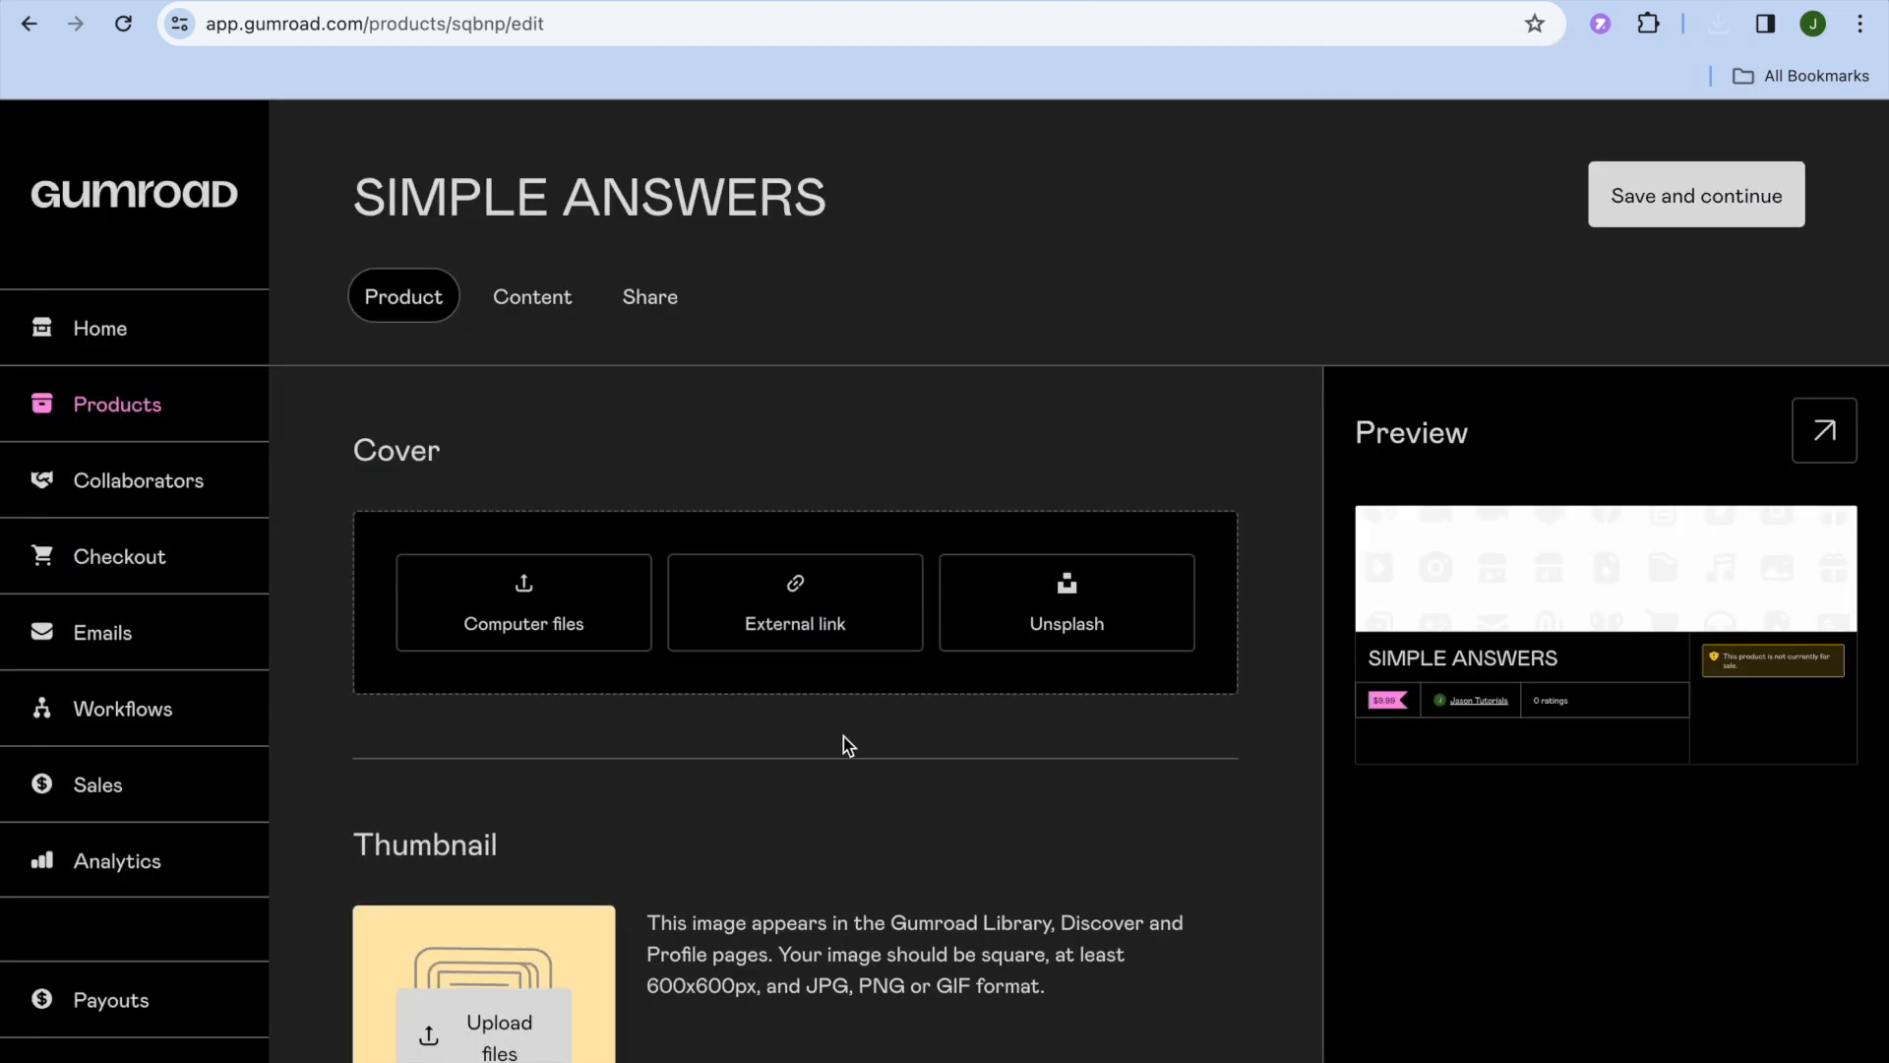
{"action": "left_click", "coordinate": [722, 622]}
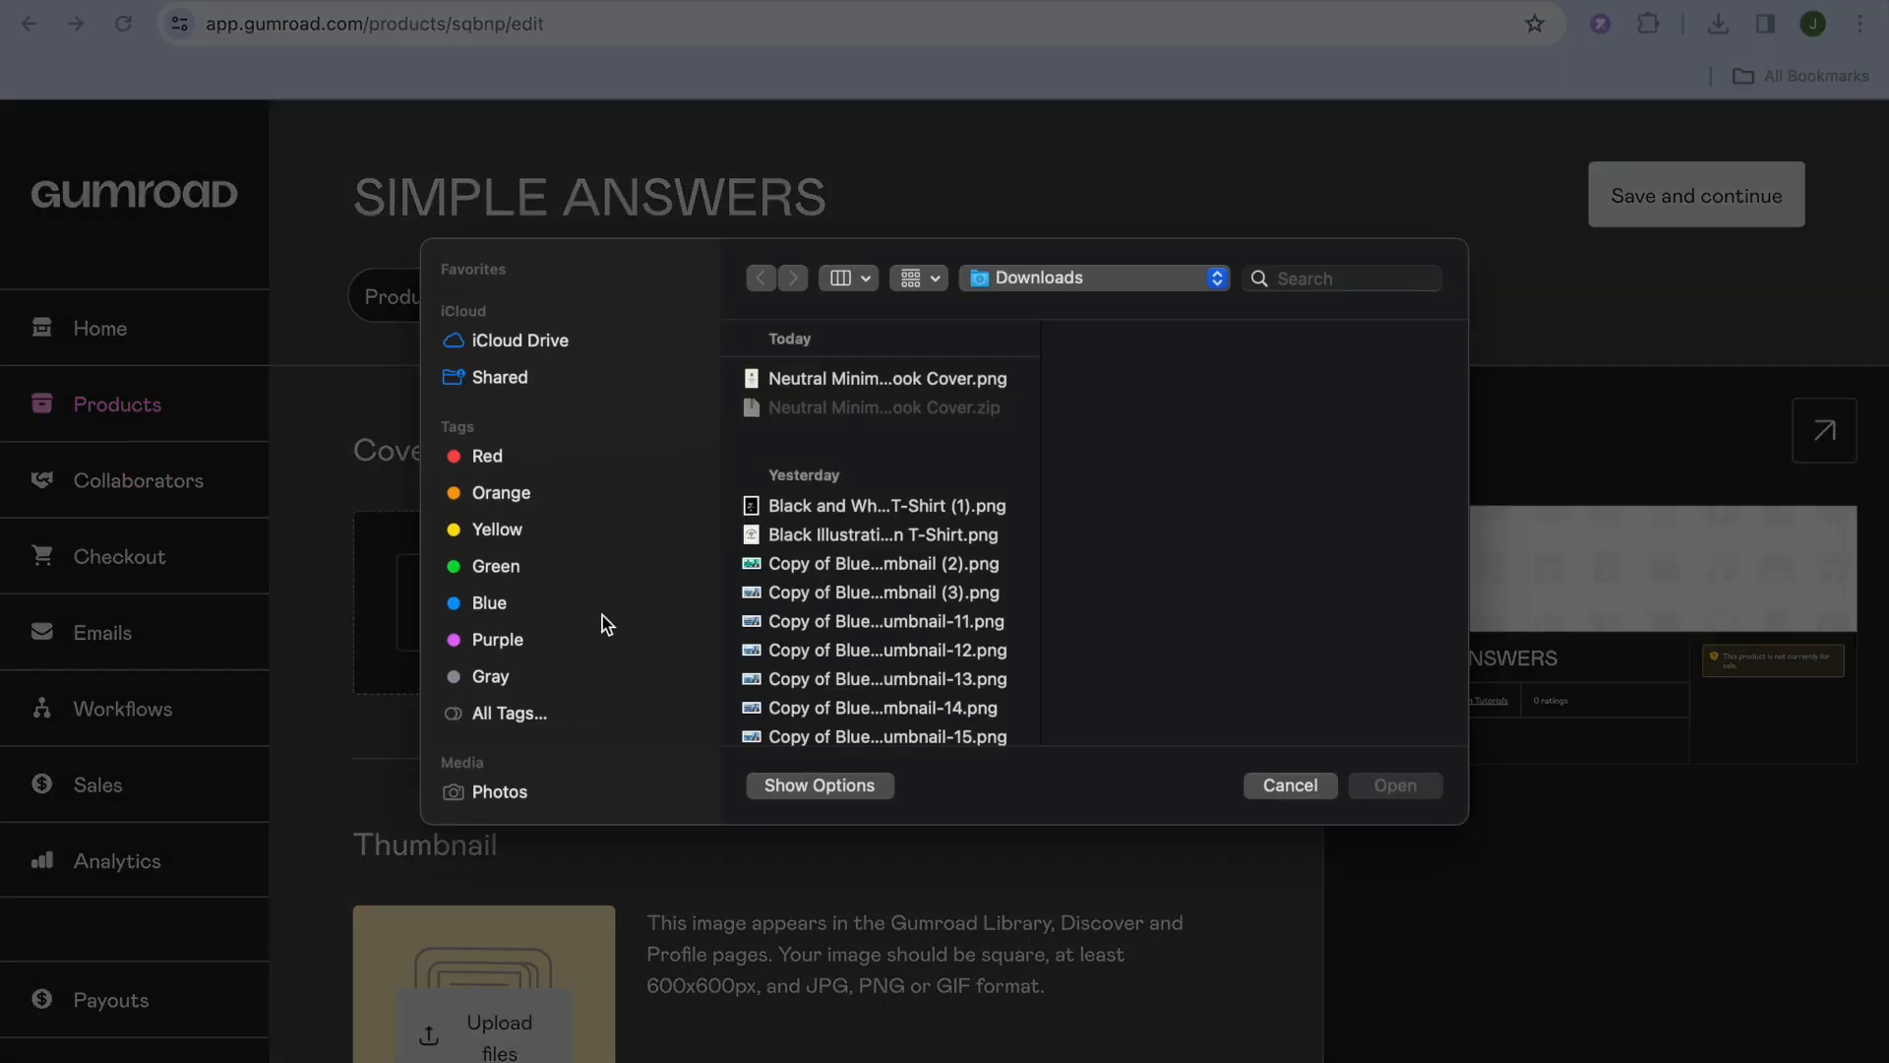
{"action": "left_click", "coordinate": [889, 381]}
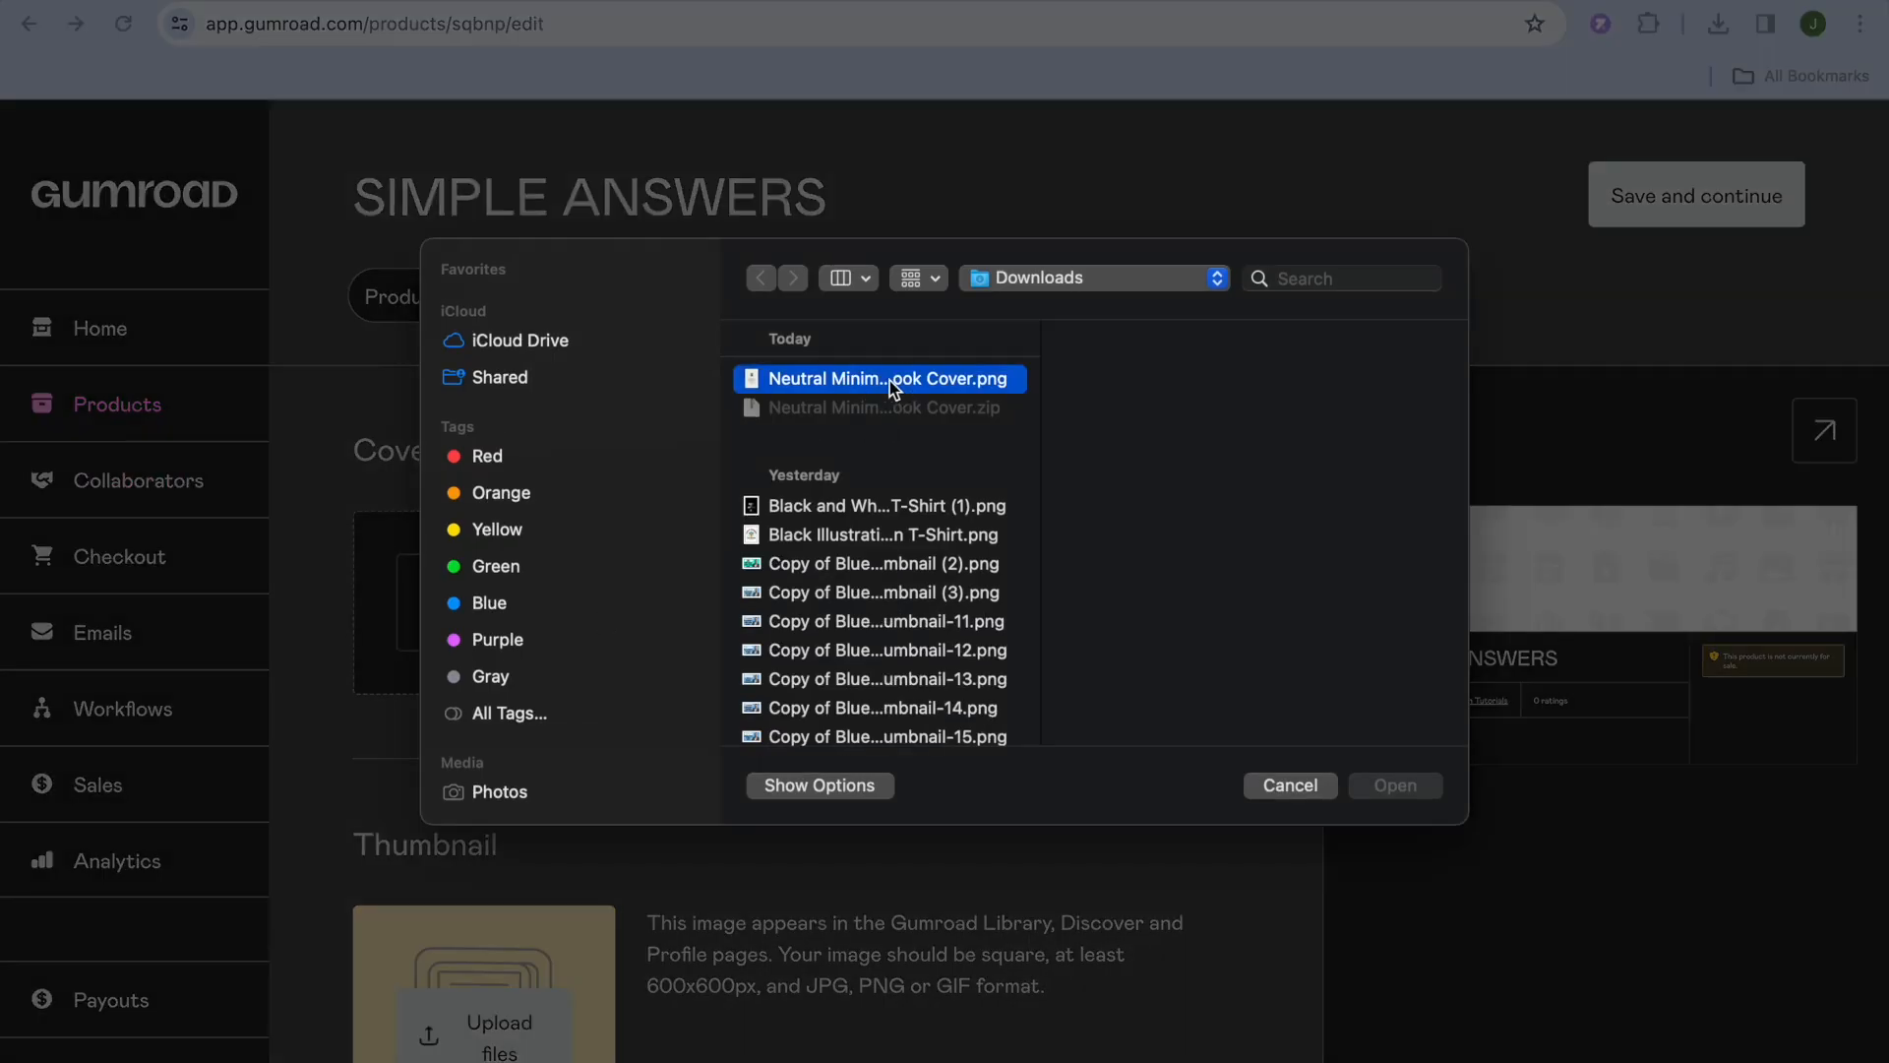
{"action": "left_click", "coordinate": [1395, 785]}
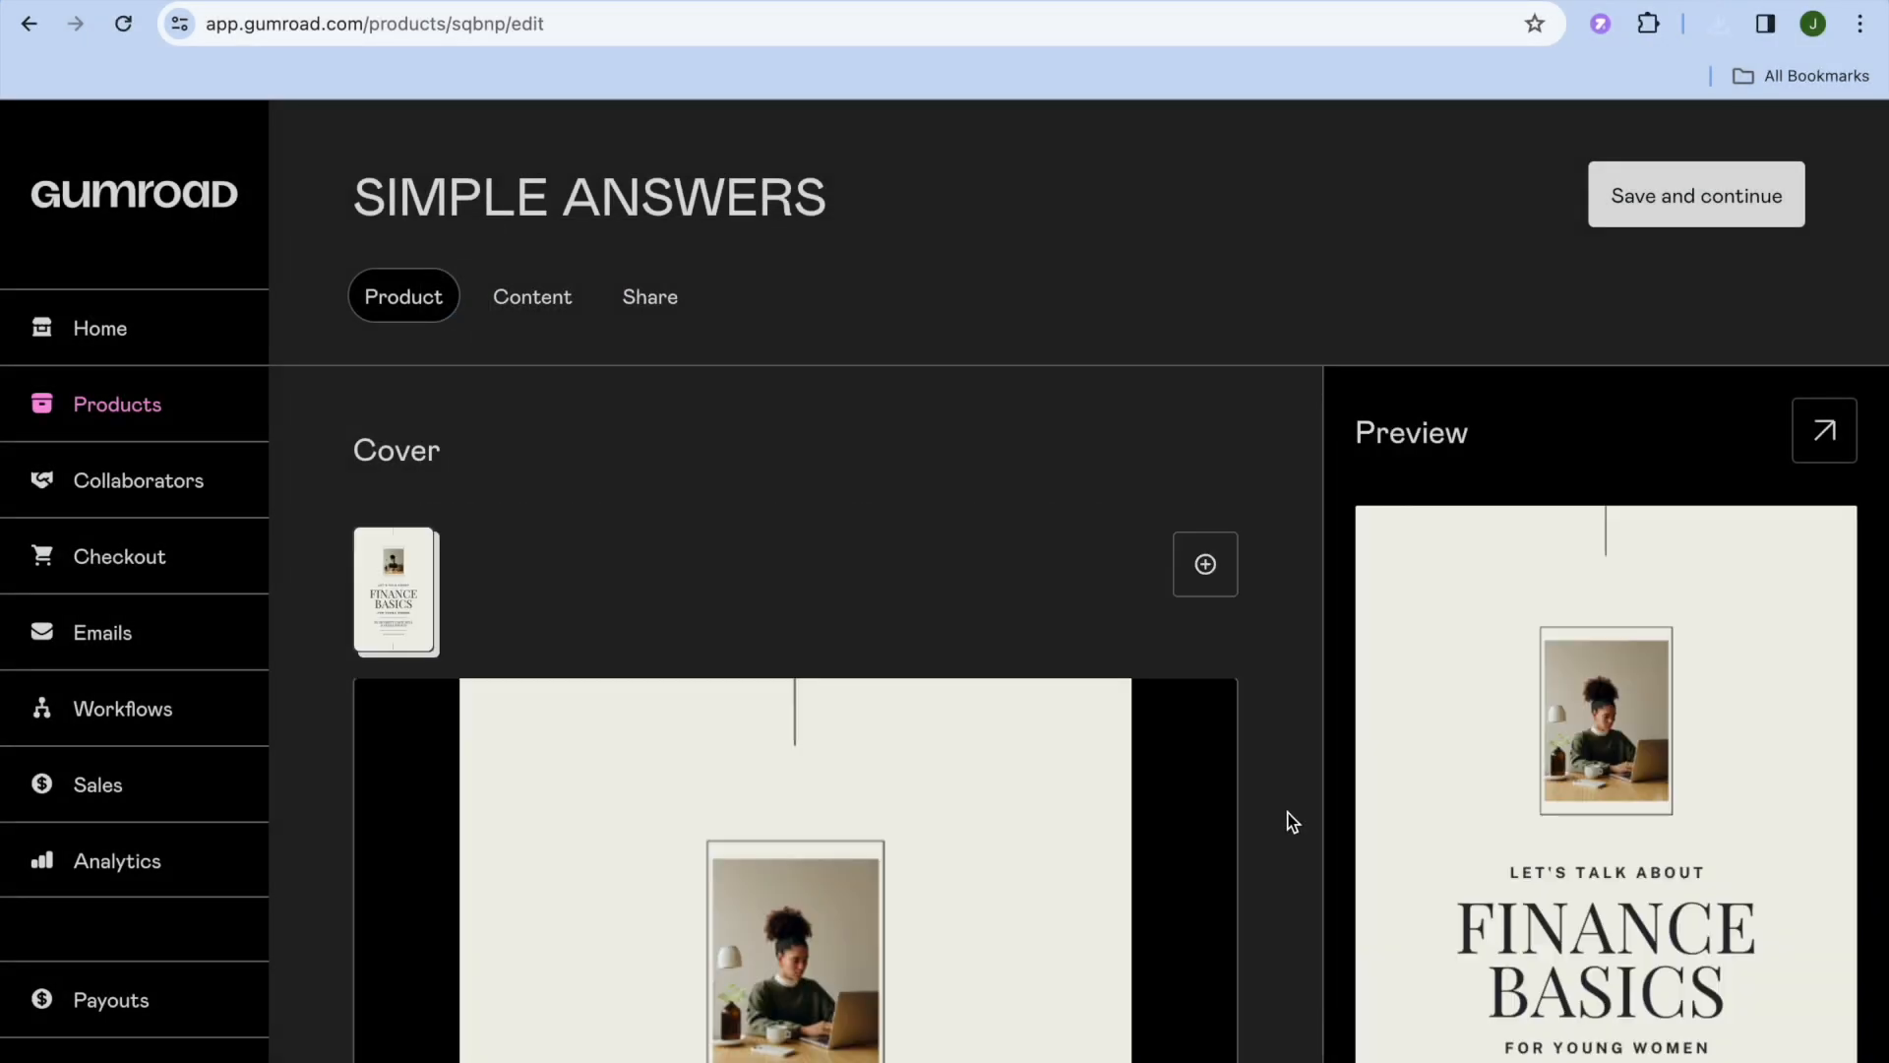
Step: Set the product's call to action to "Buy this" in the product info
{"action": "scroll", "coordinate": [1292, 822], "scroll_direction": "down", "scroll_amount": 10}
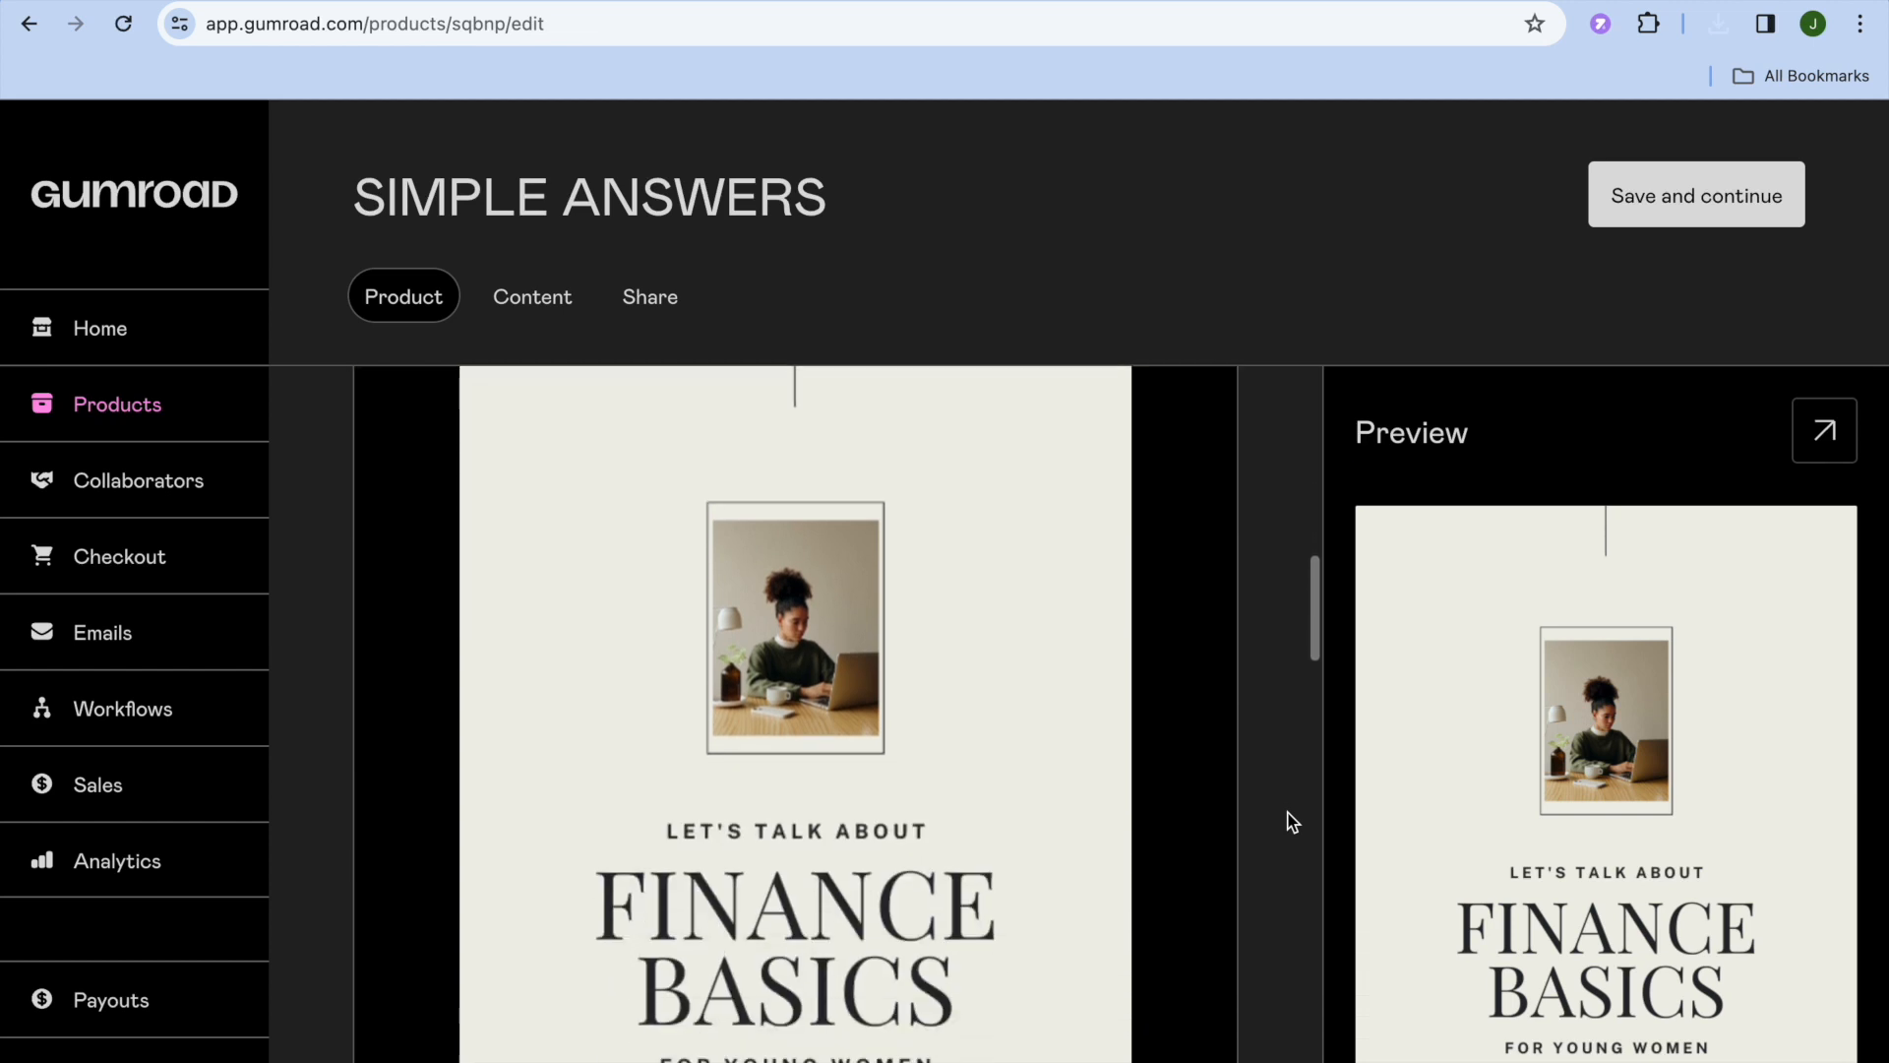
{"action": "scroll", "coordinate": [1292, 822], "scroll_direction": "down", "scroll_amount": 6}
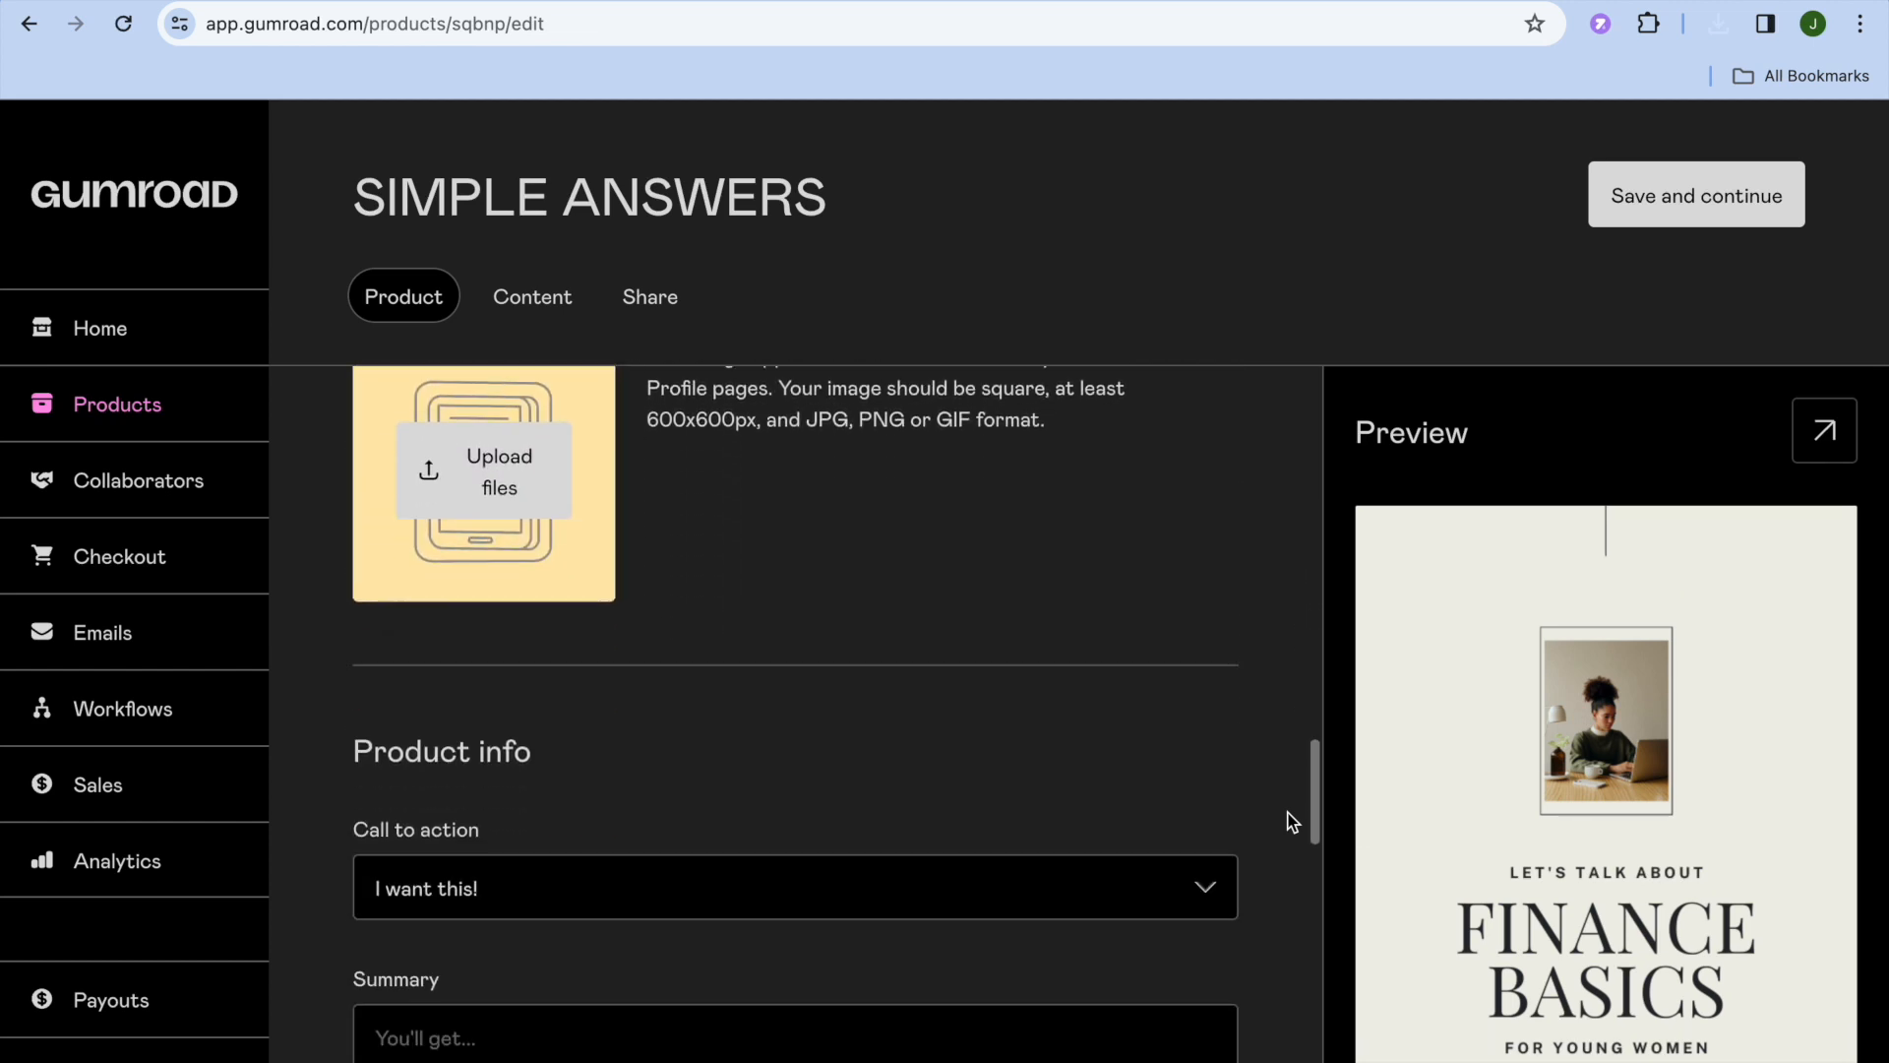
{"action": "scroll", "coordinate": [1292, 822], "scroll_direction": "down", "scroll_amount": 2}
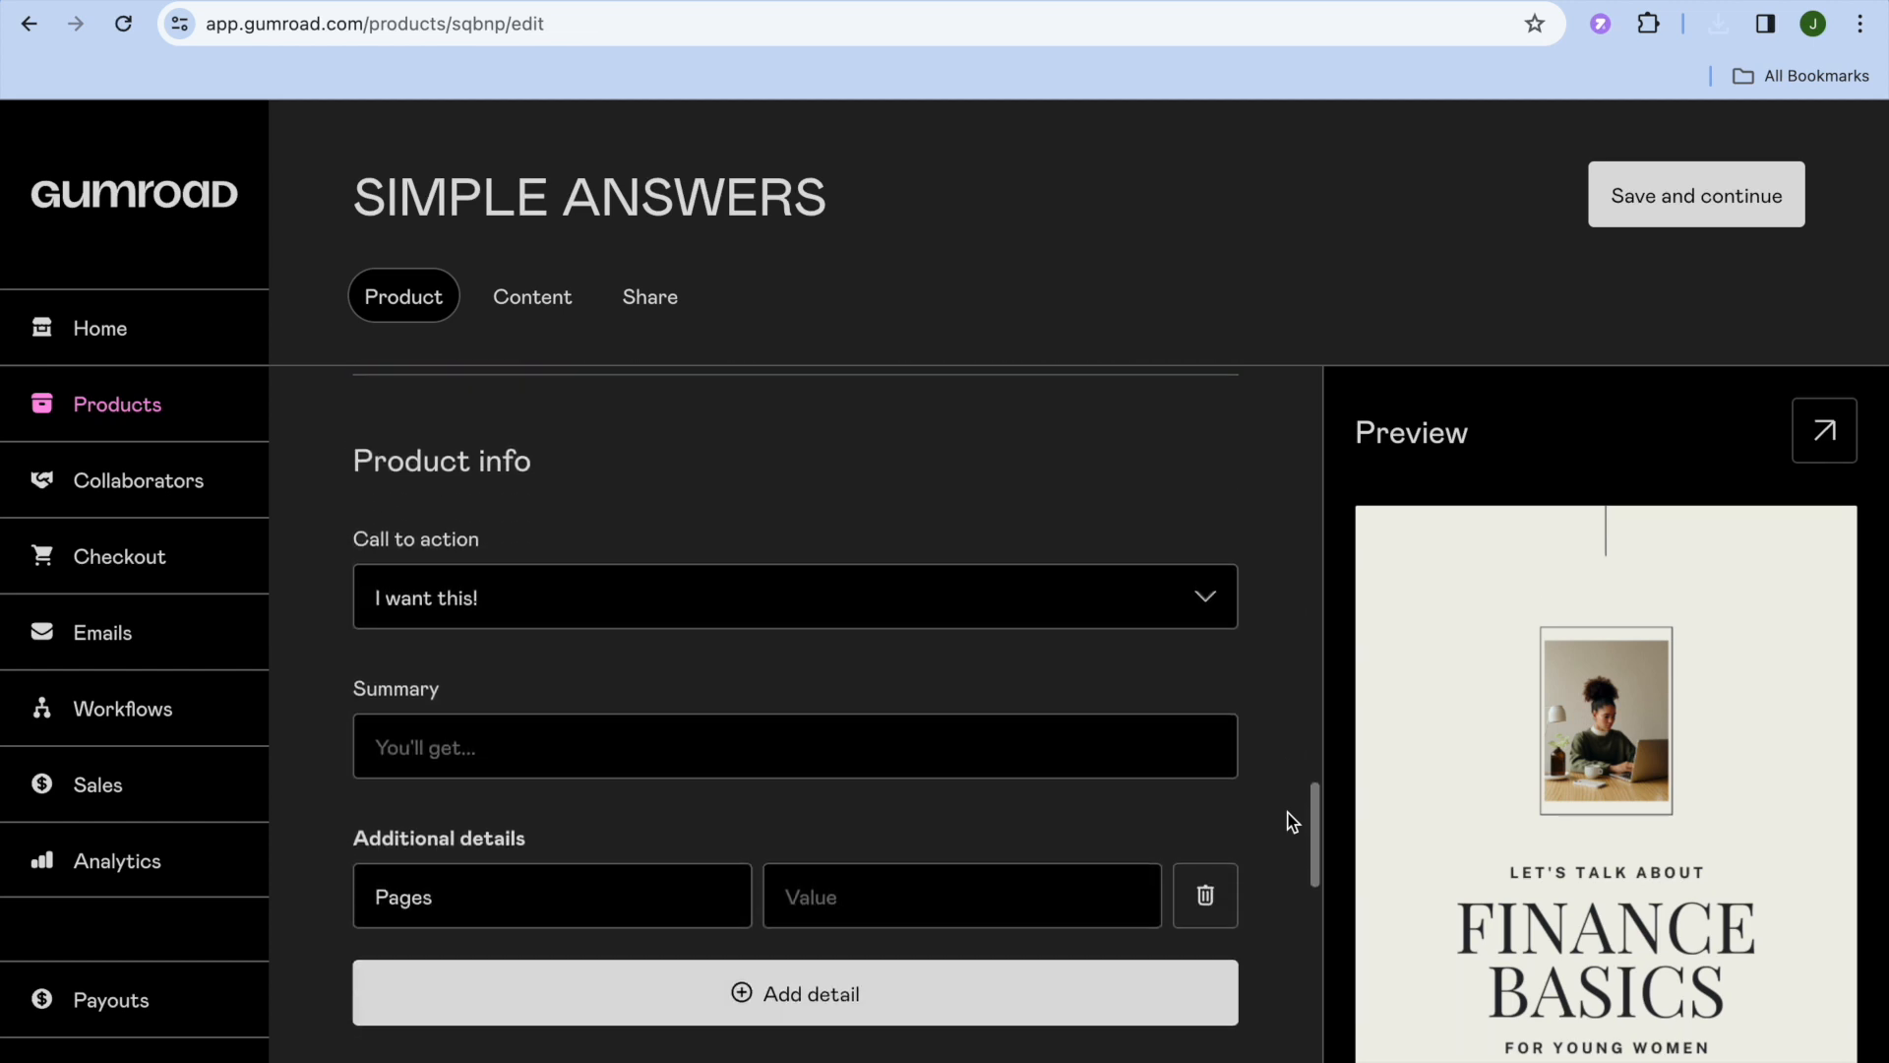
{"action": "left_click", "coordinate": [1225, 616]}
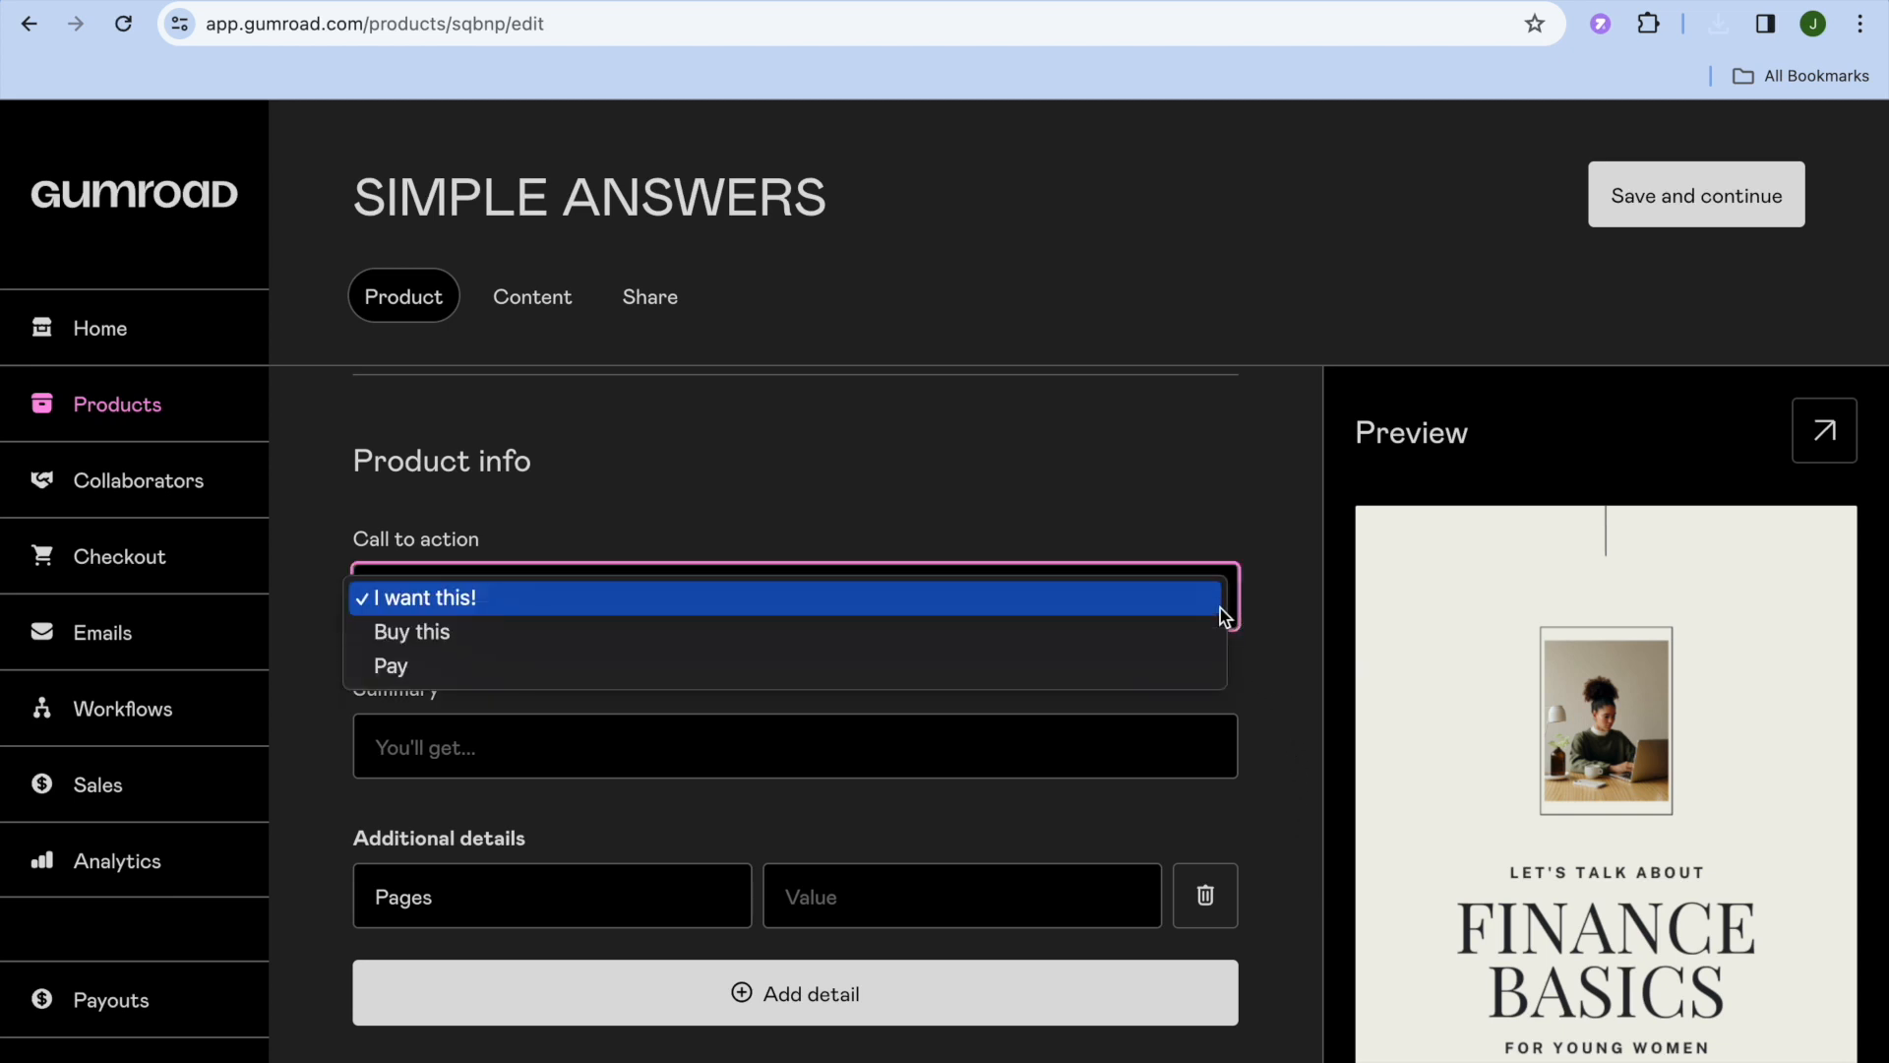
{"action": "left_click", "coordinate": [1167, 634]}
{"action": "left_click", "coordinate": [1275, 686]}
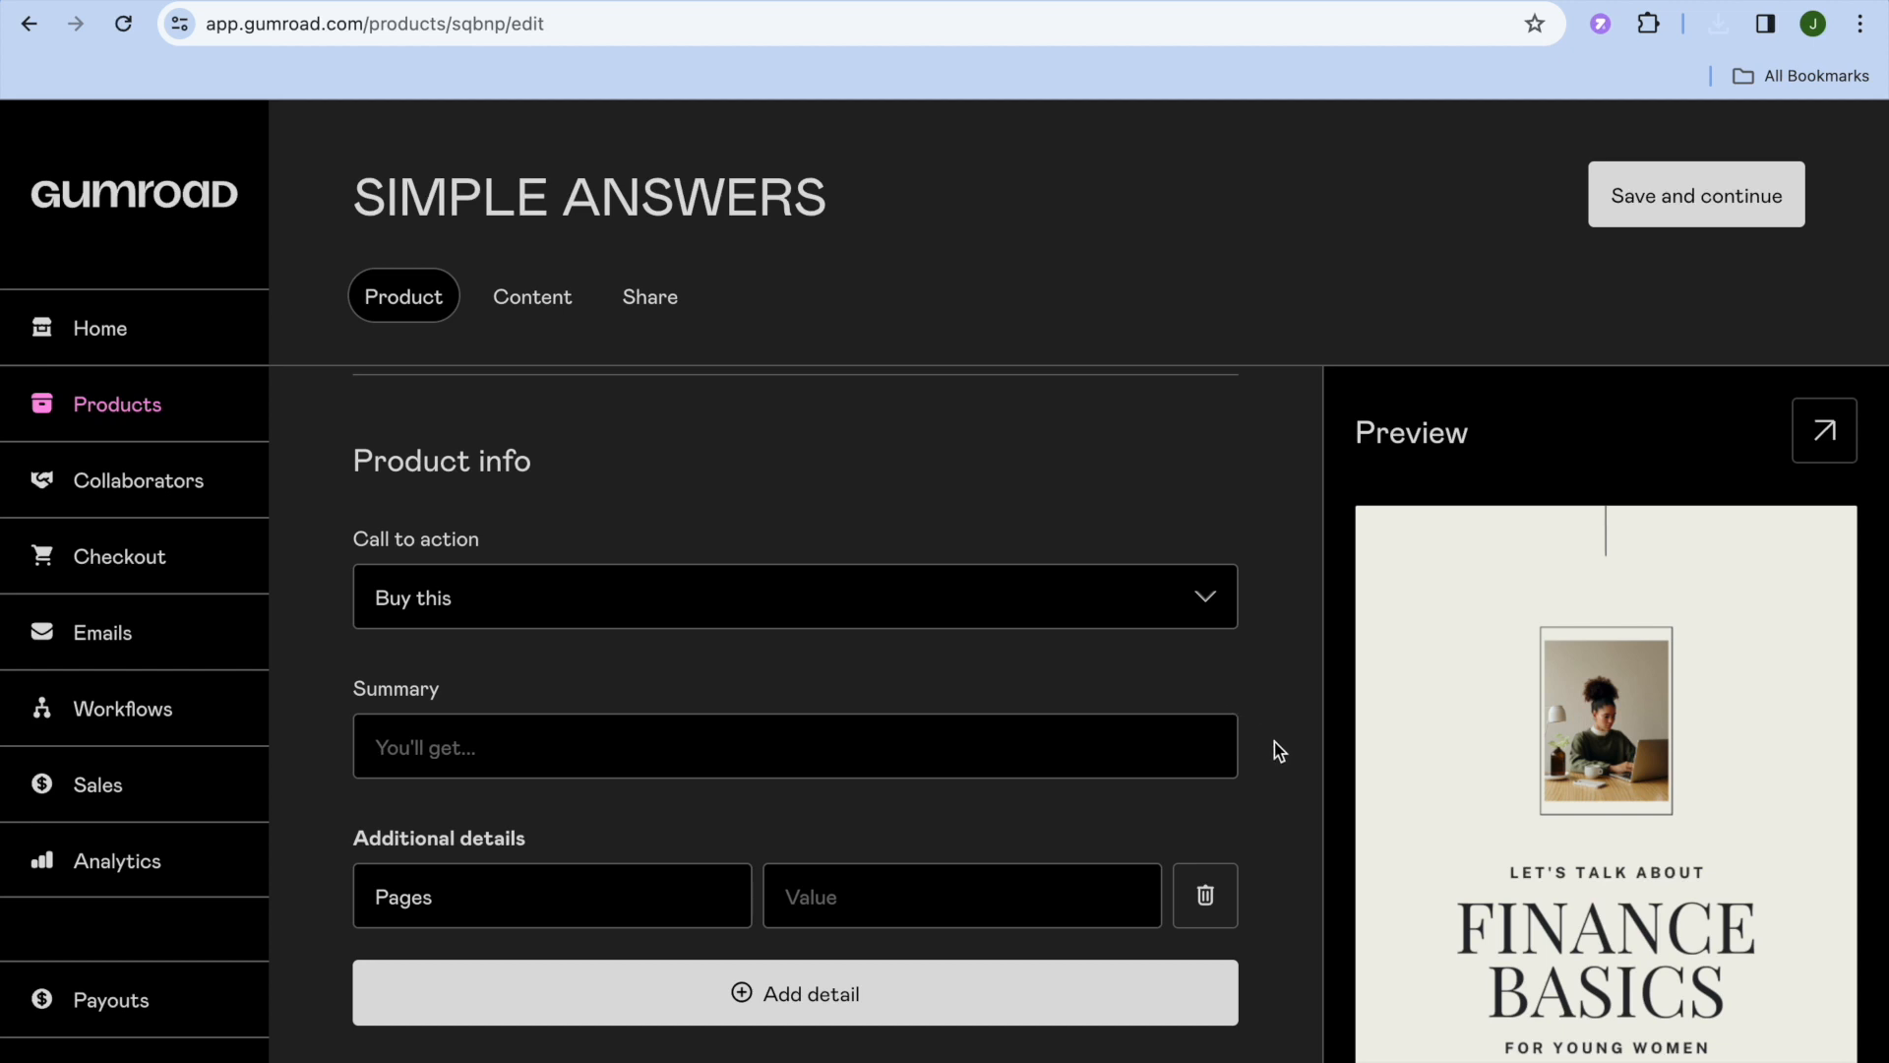
Step: Set the Pages value in the additional details to 11, and add and remove a blank detail row
{"action": "scroll", "coordinate": [1276, 748], "scroll_direction": "down", "scroll_amount": 3}
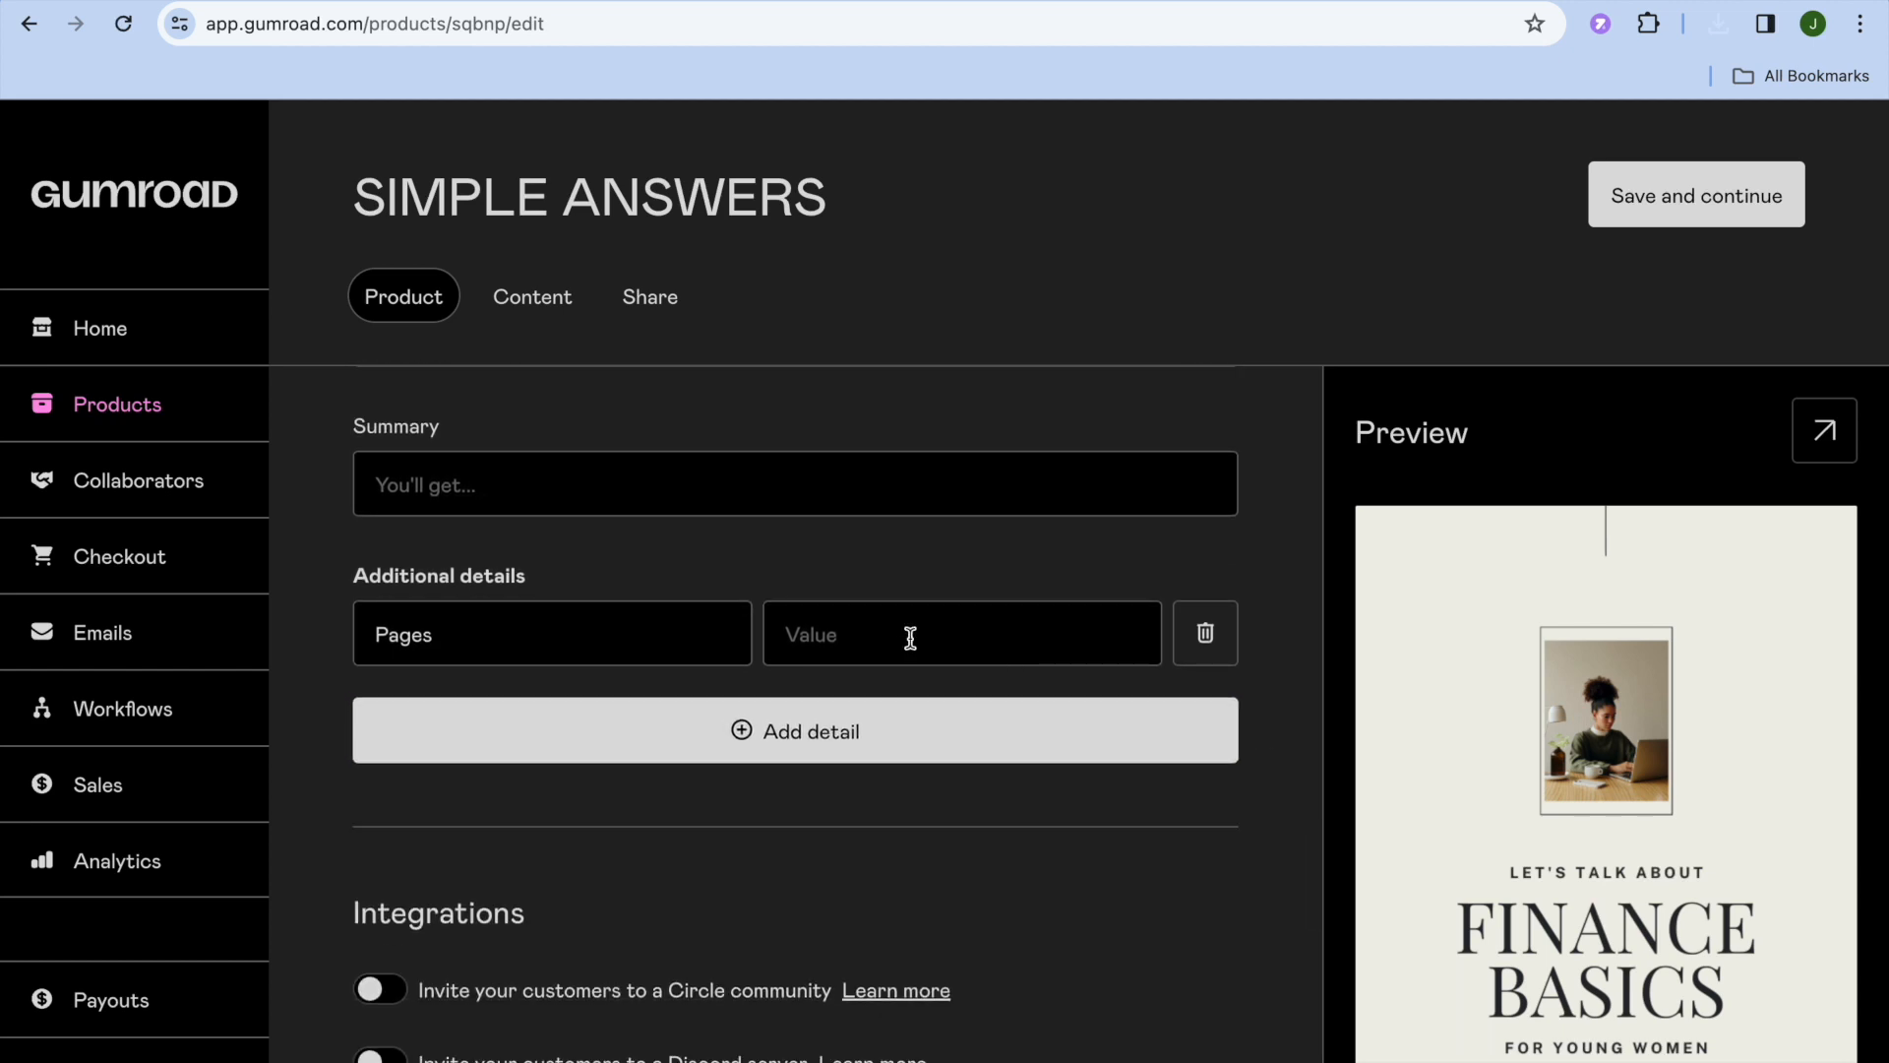
{"action": "left_click", "coordinate": [910, 638]}
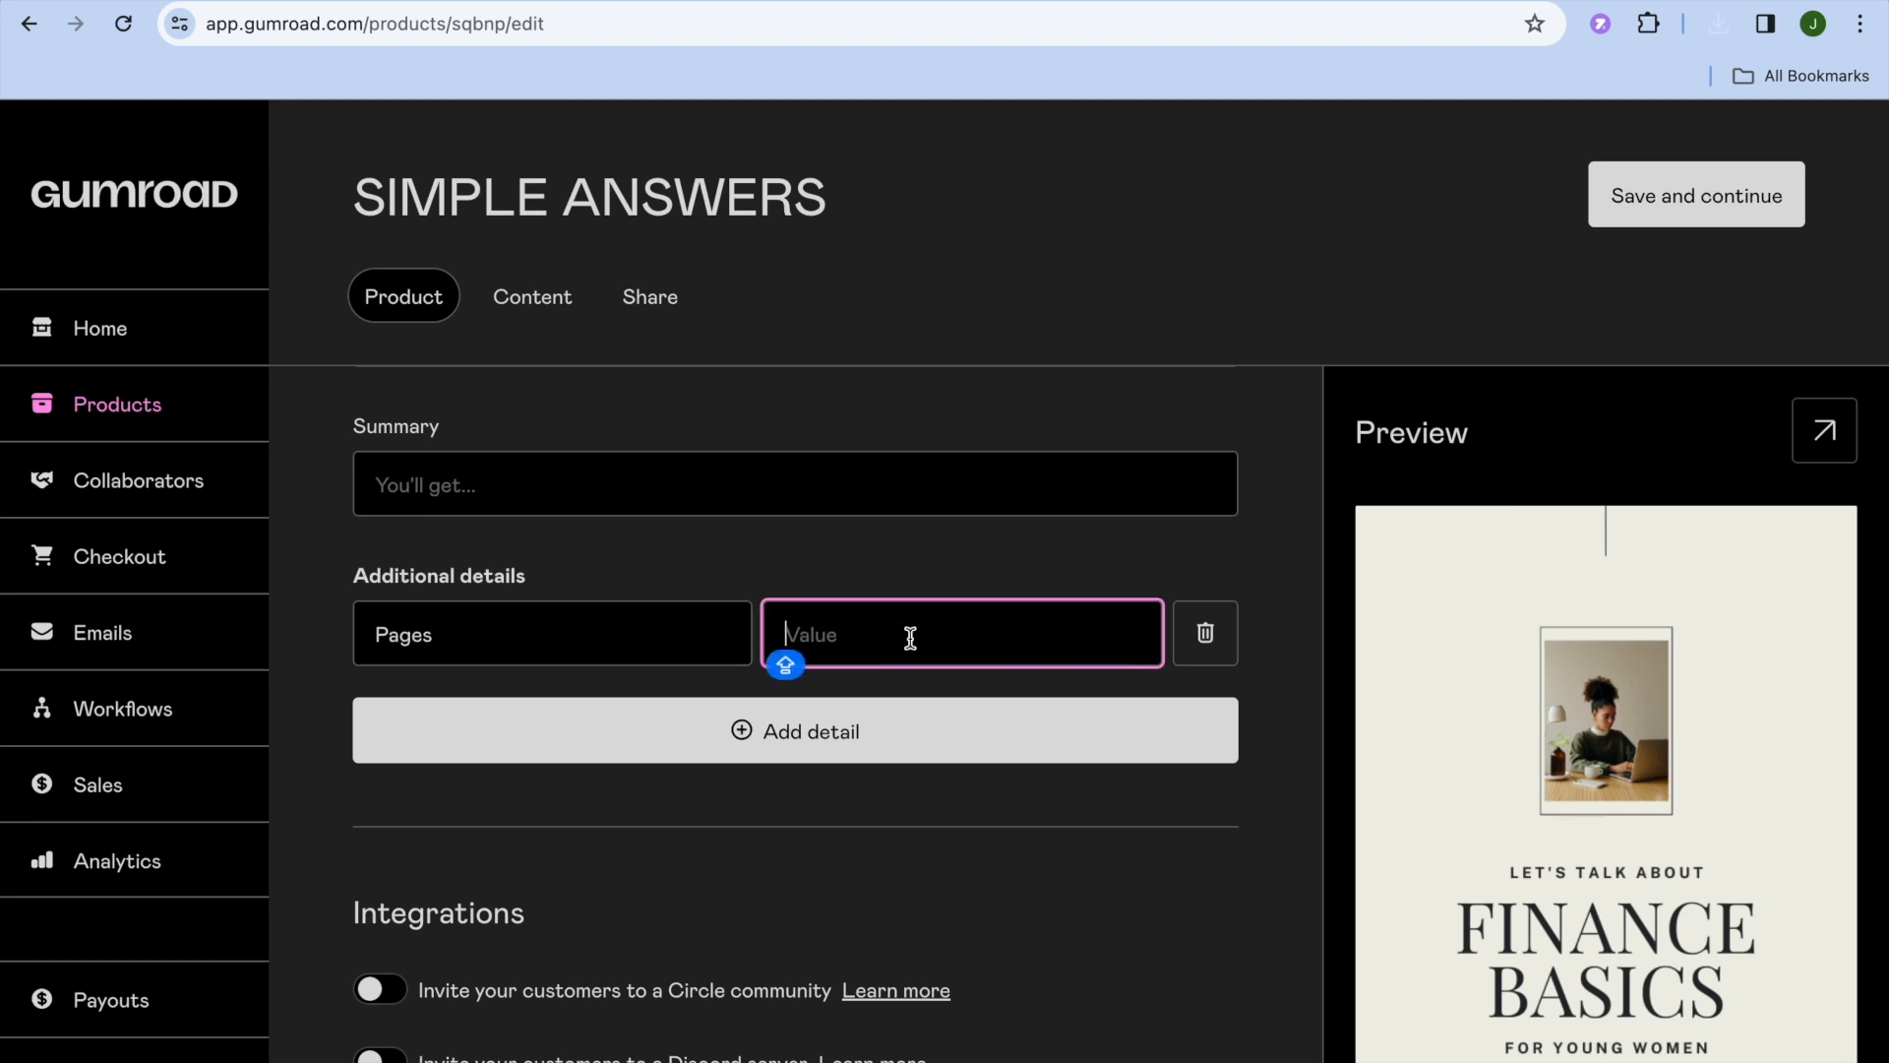
{"action": "type", "text": "11"}
{"action": "left_click", "coordinate": [1230, 815]}
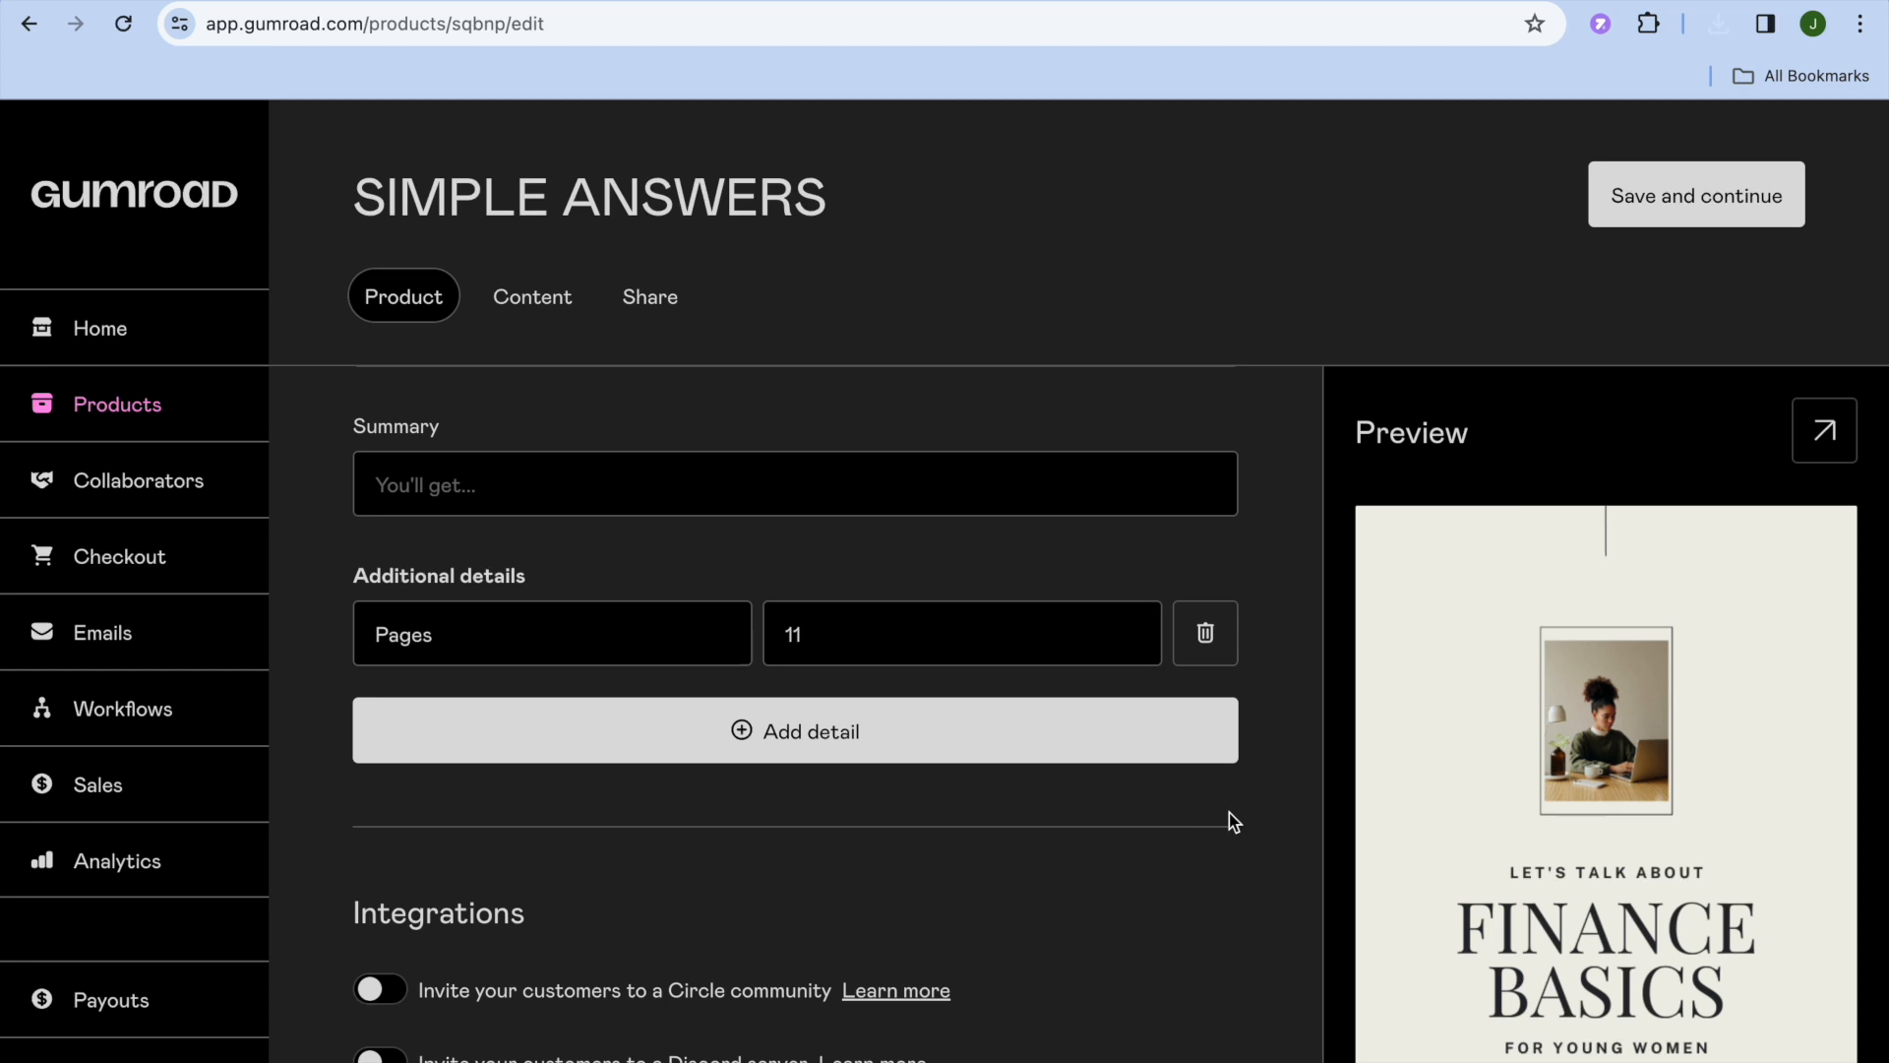
{"action": "left_click", "coordinate": [866, 750]}
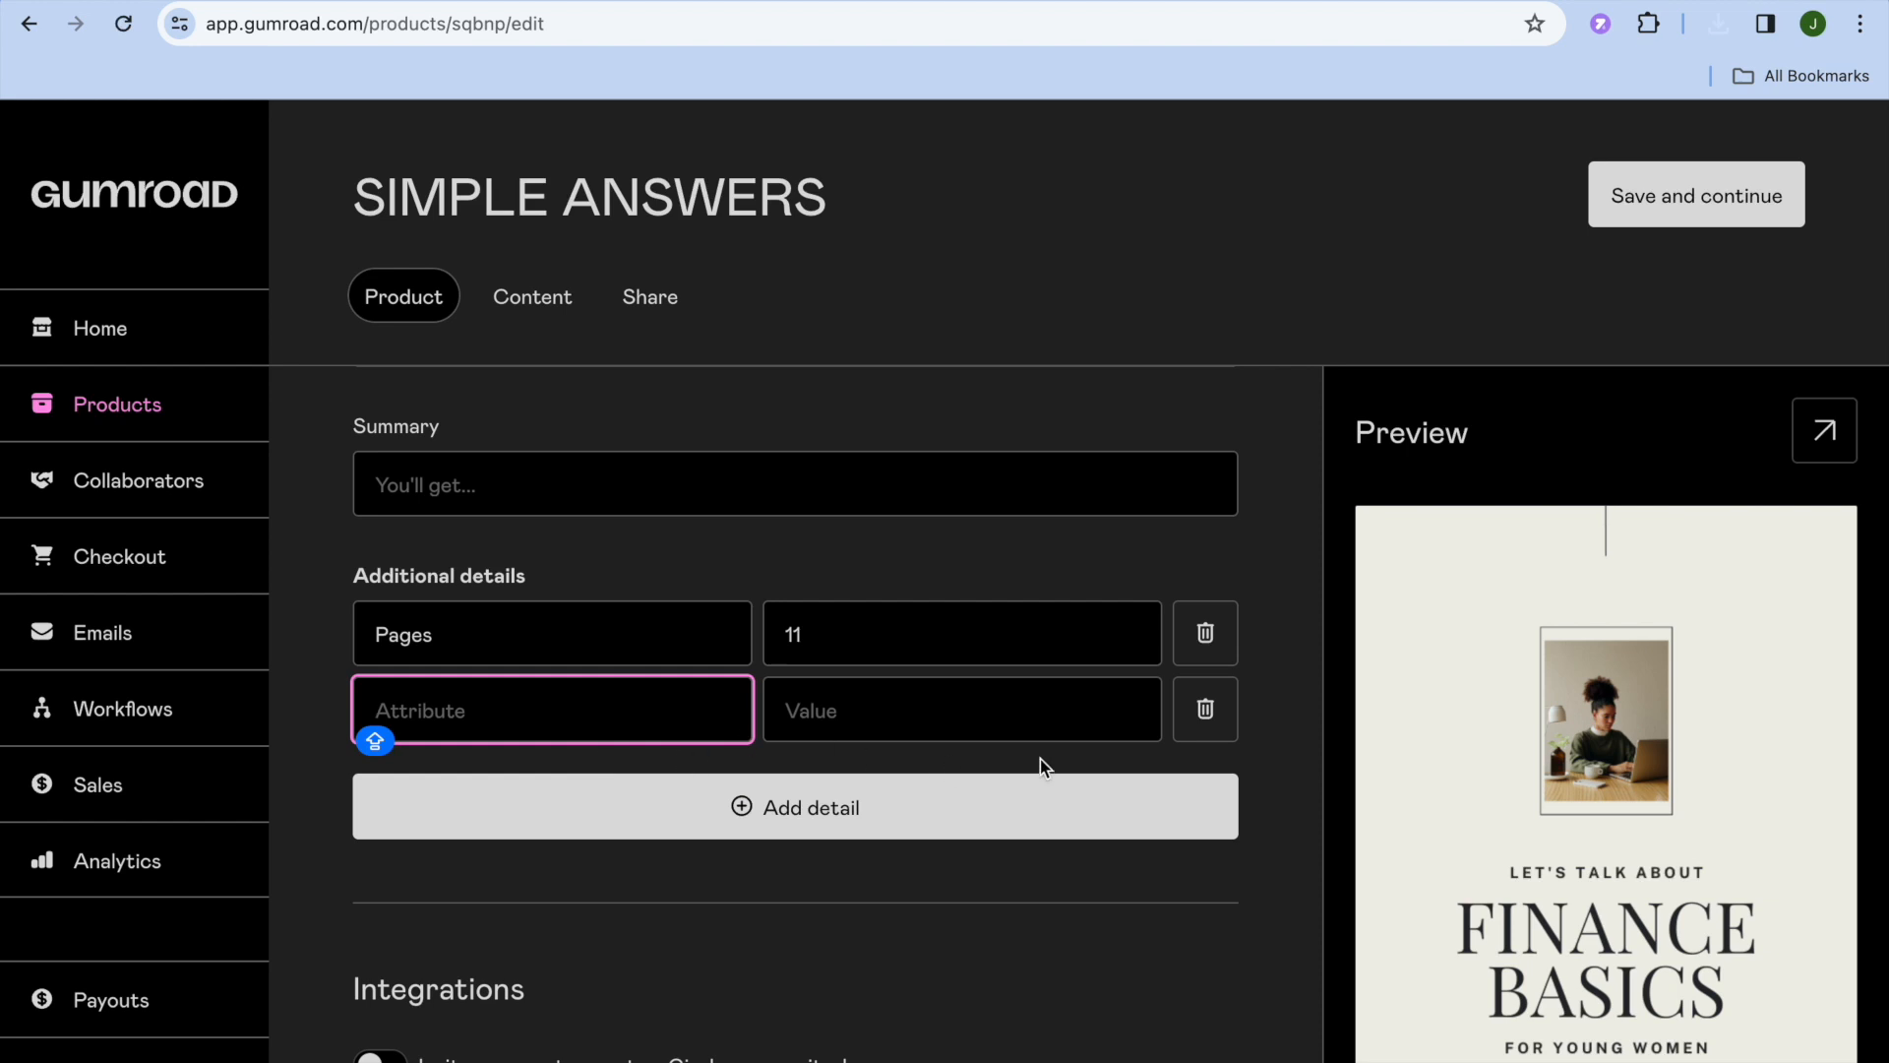
{"action": "left_click", "coordinate": [1218, 709]}
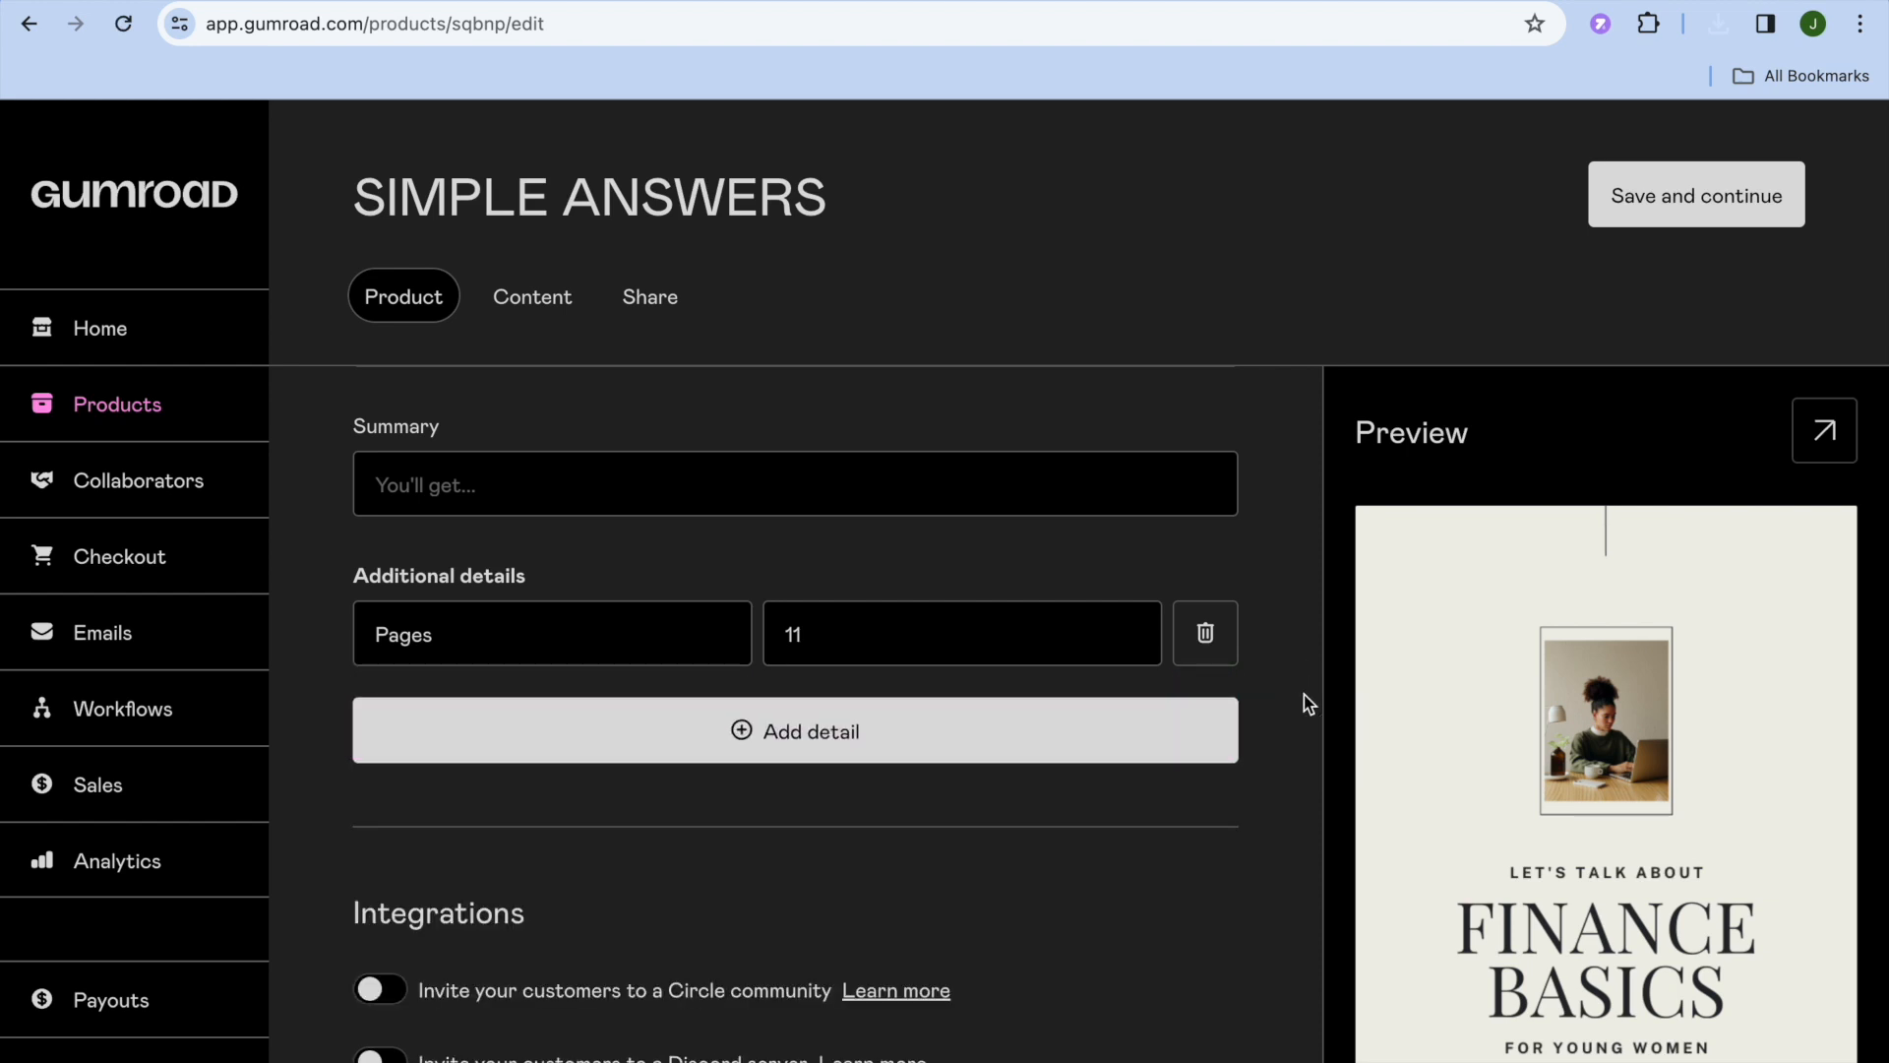
Step: Upload the Neutral Minimalist ebook ZIP file from the computer as the product's content and publish the product
{"action": "left_click", "coordinate": [559, 315]}
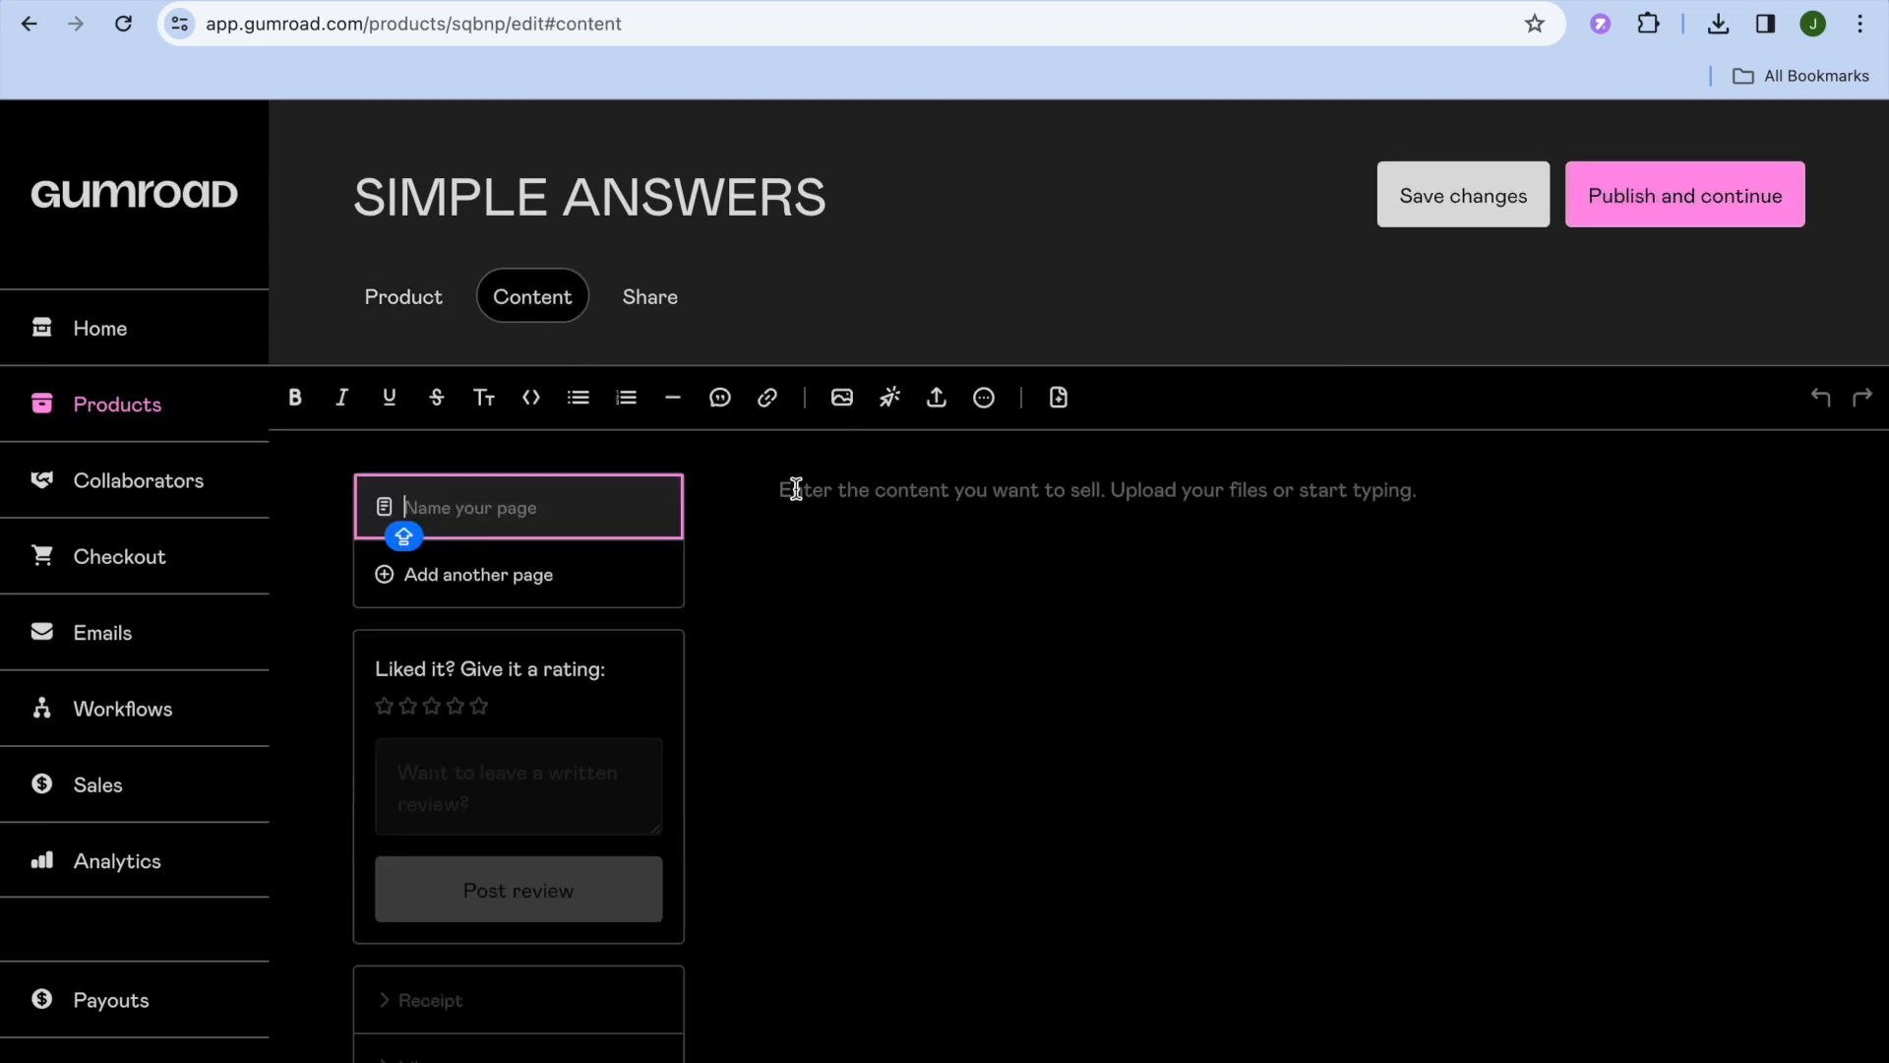
{"action": "left_click", "coordinate": [937, 399]}
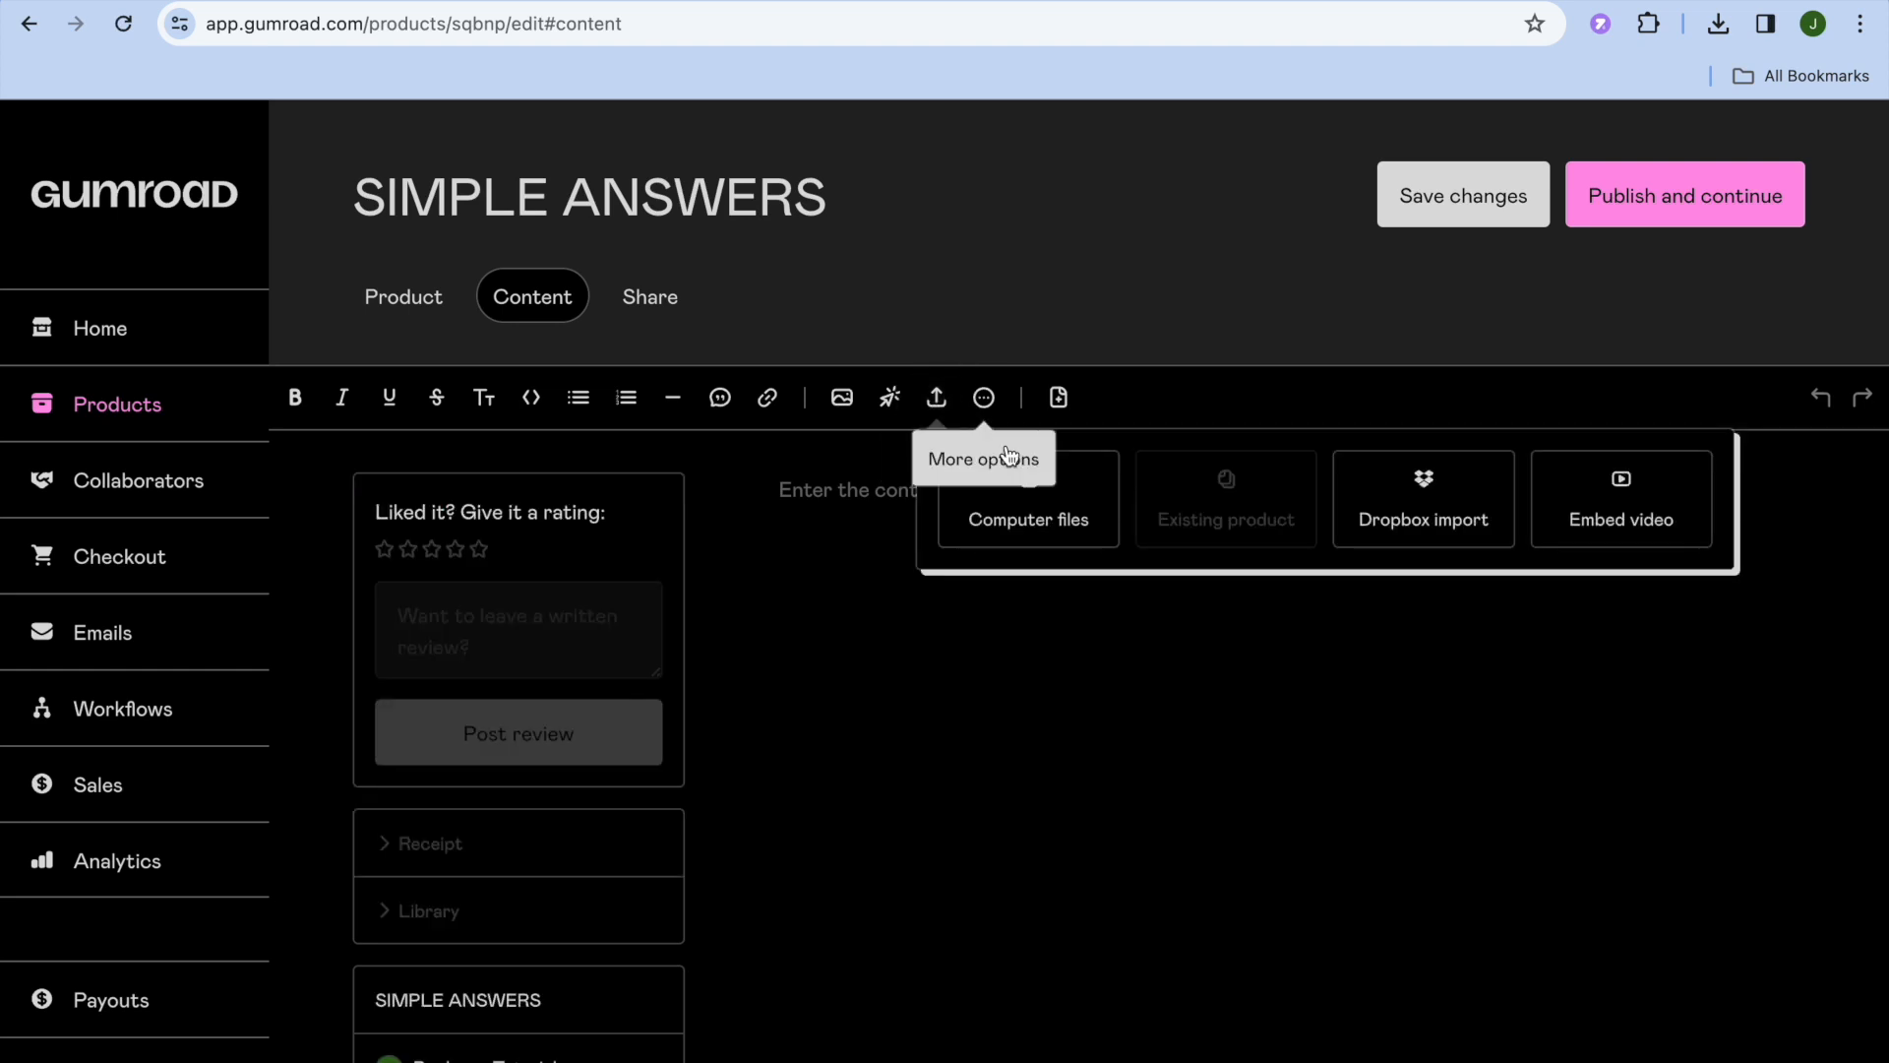
{"action": "left_click", "coordinate": [1031, 504]}
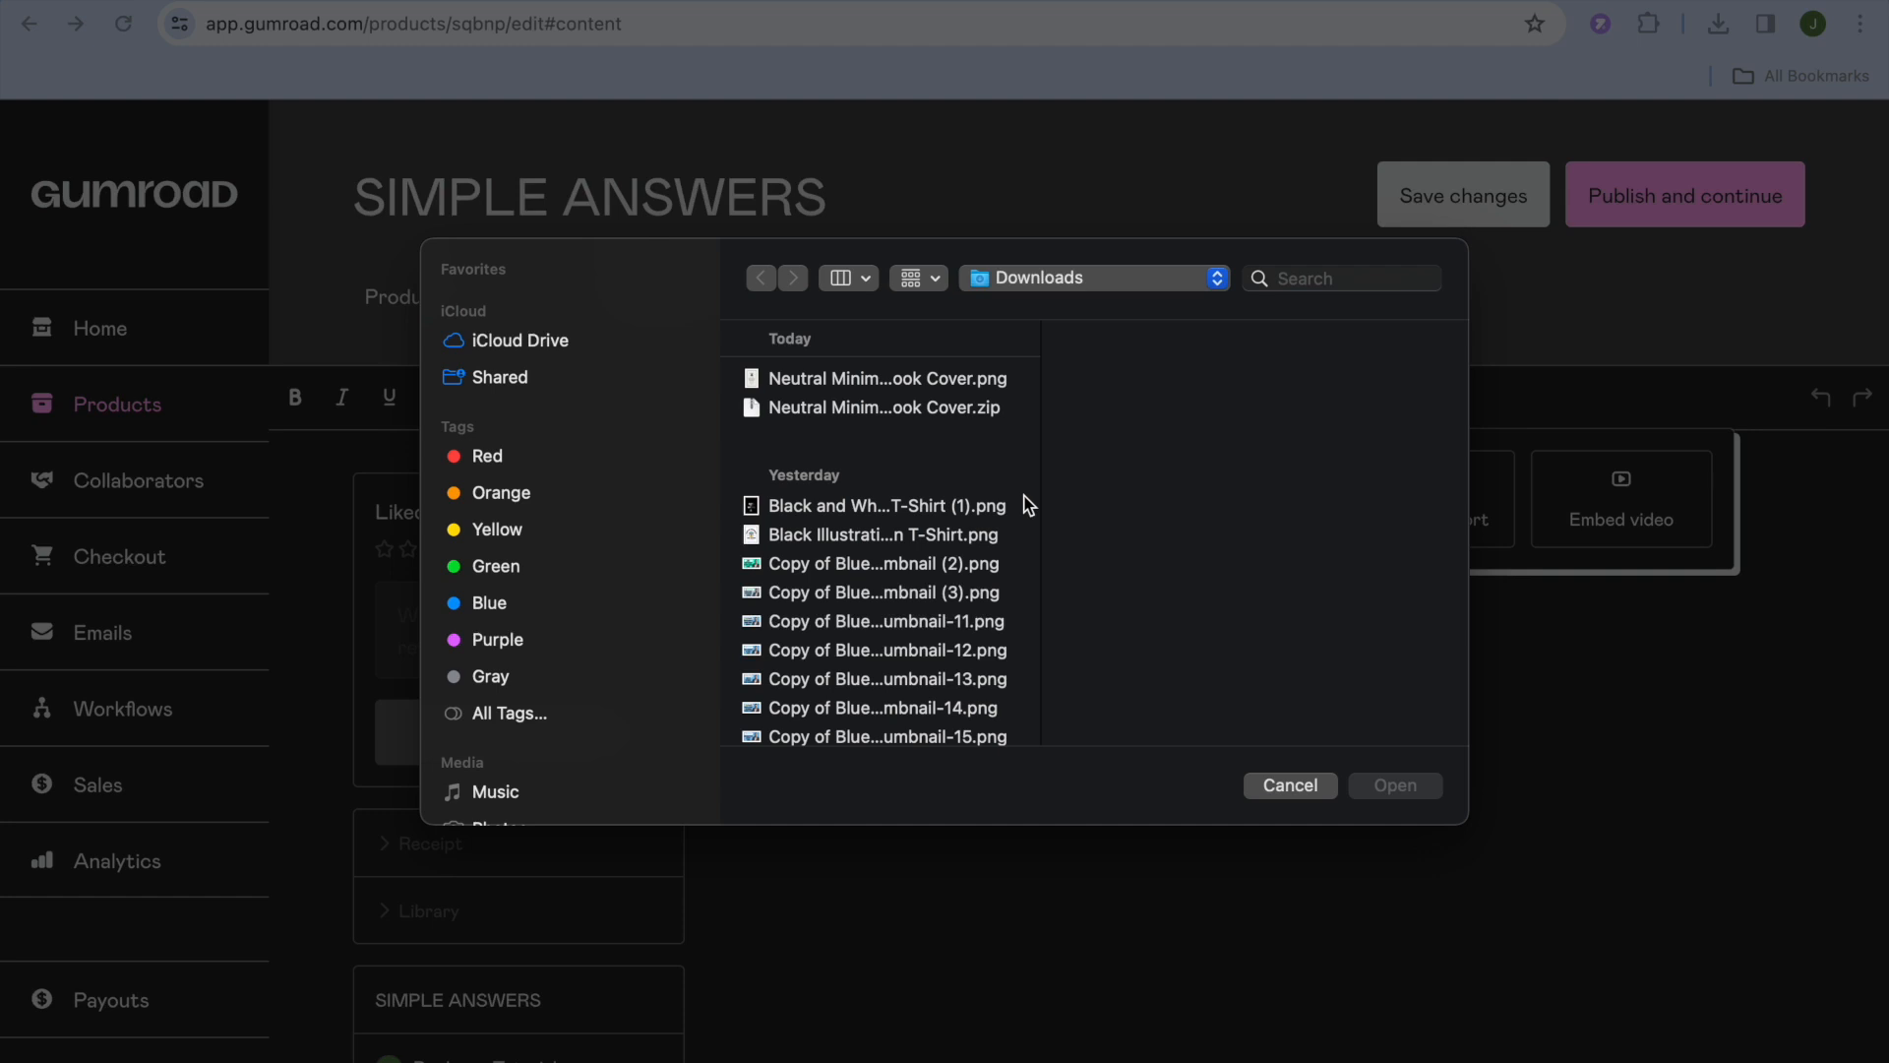
{"action": "left_click", "coordinate": [966, 411]}
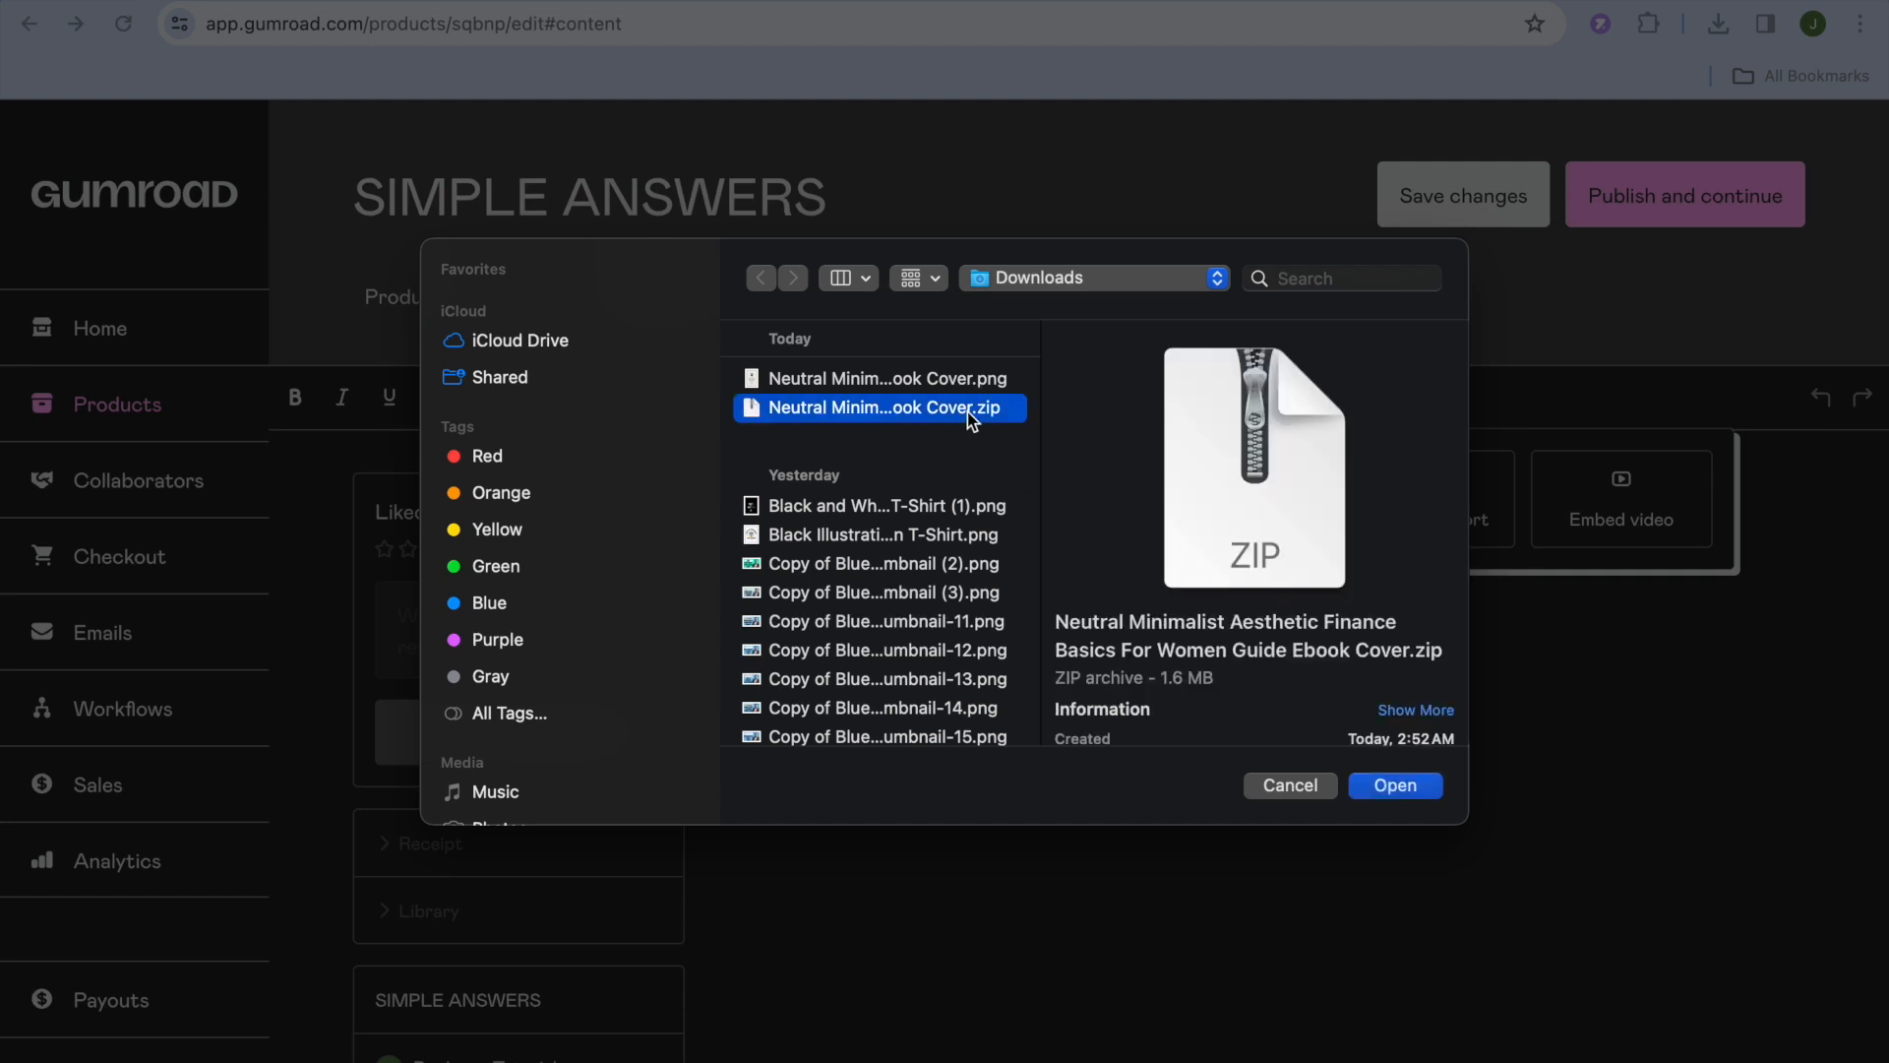
{"action": "left_click", "coordinate": [1397, 788]}
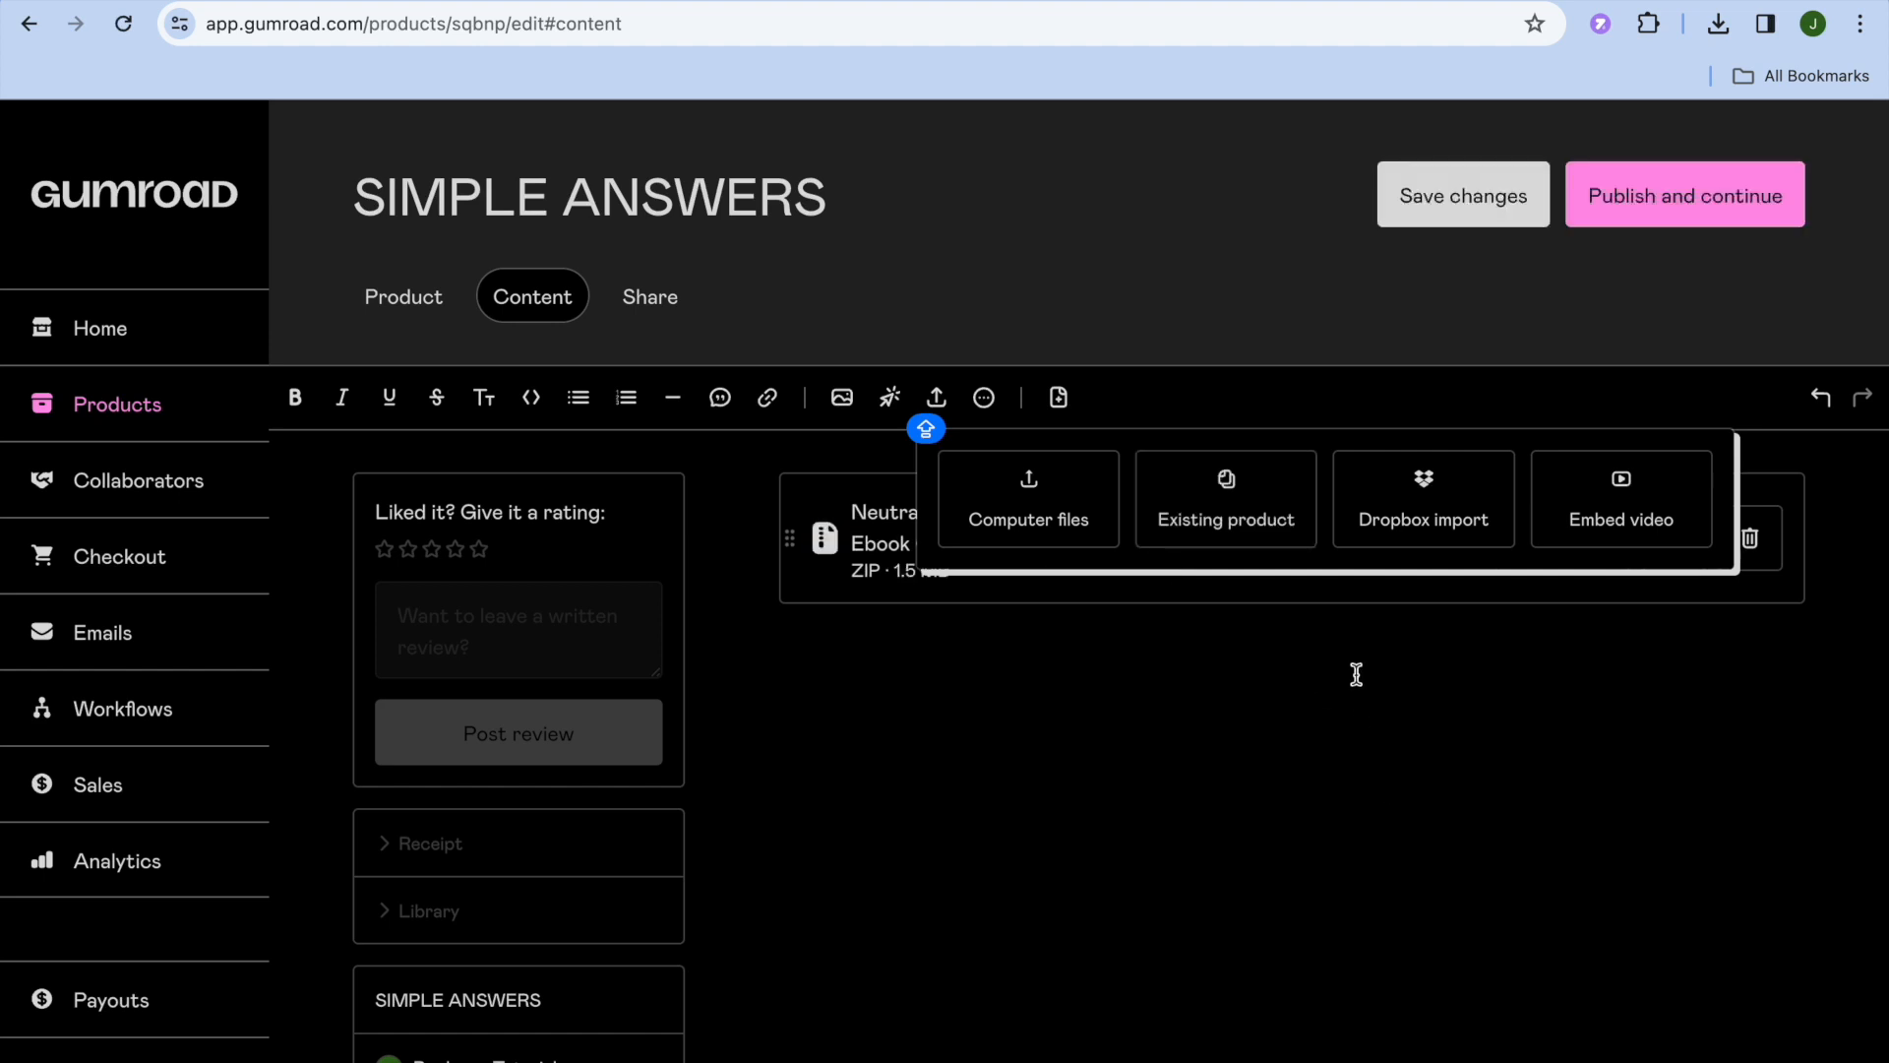
{"action": "left_click", "coordinate": [1210, 620]}
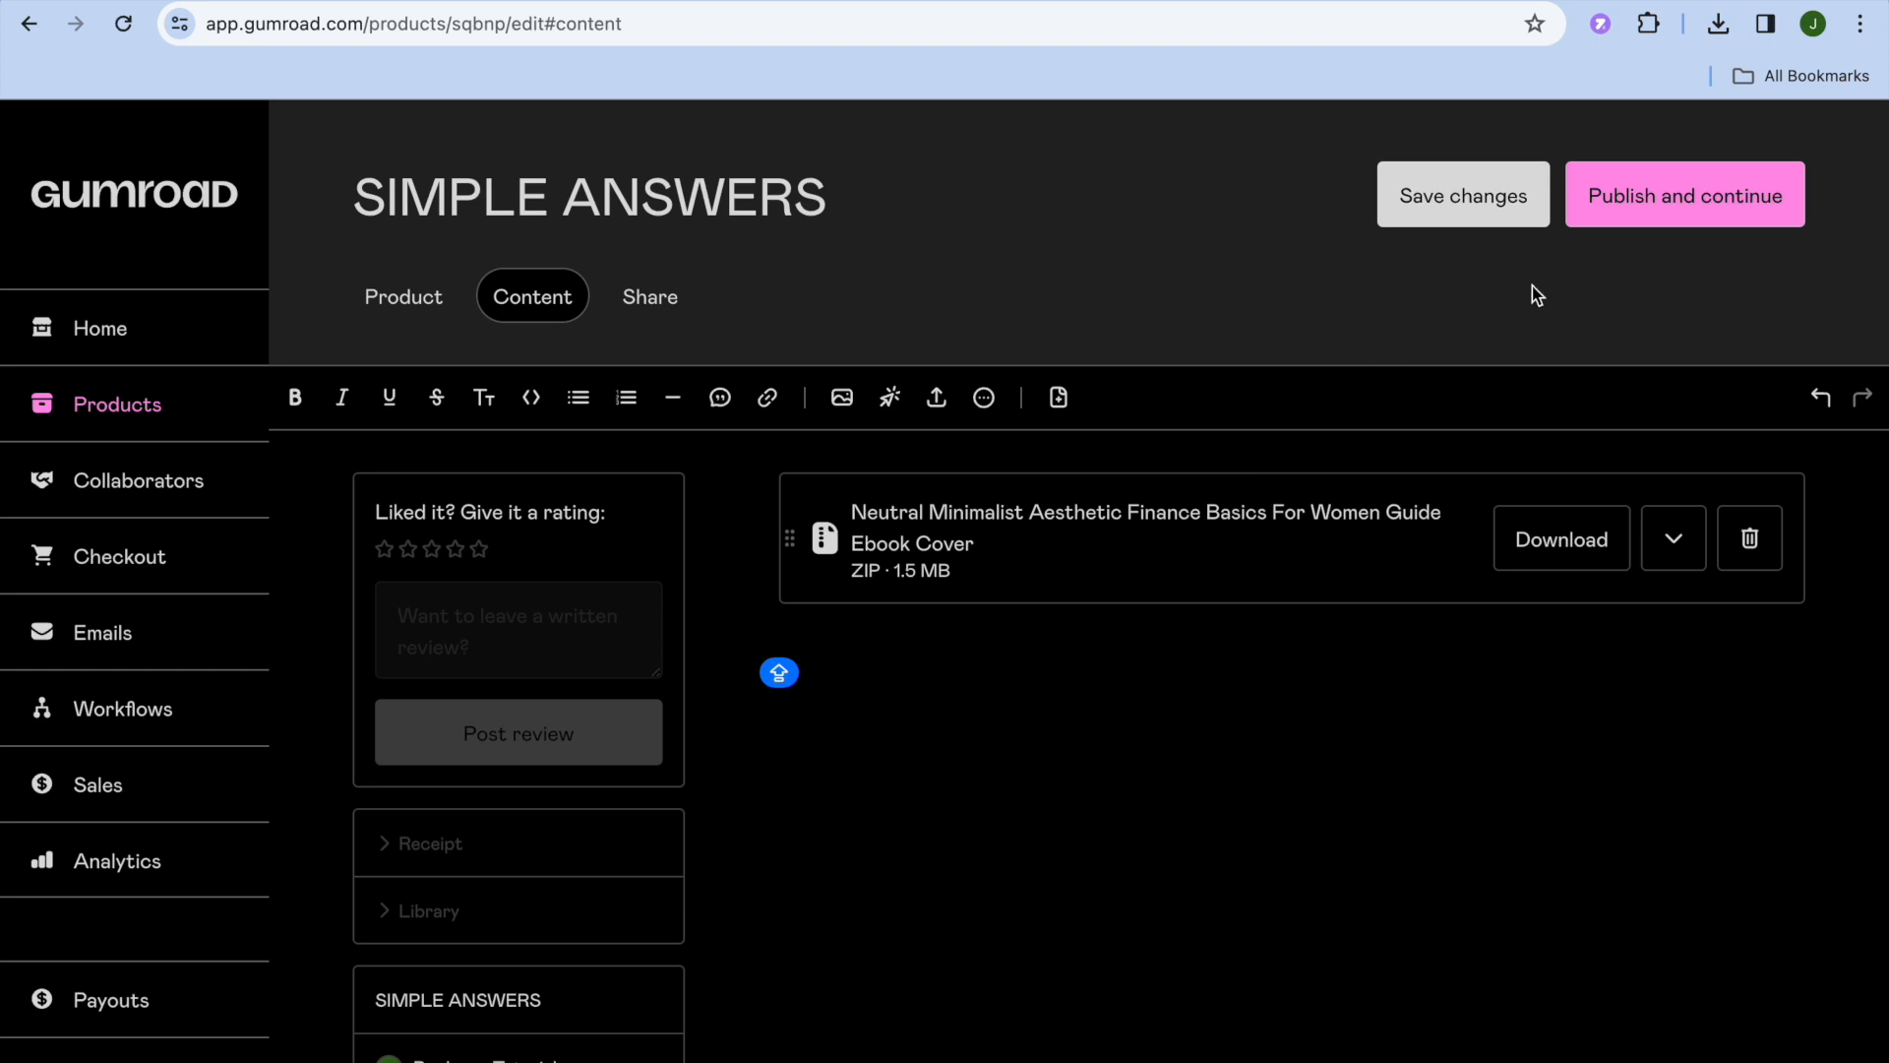
{"action": "left_click", "coordinate": [1678, 197]}
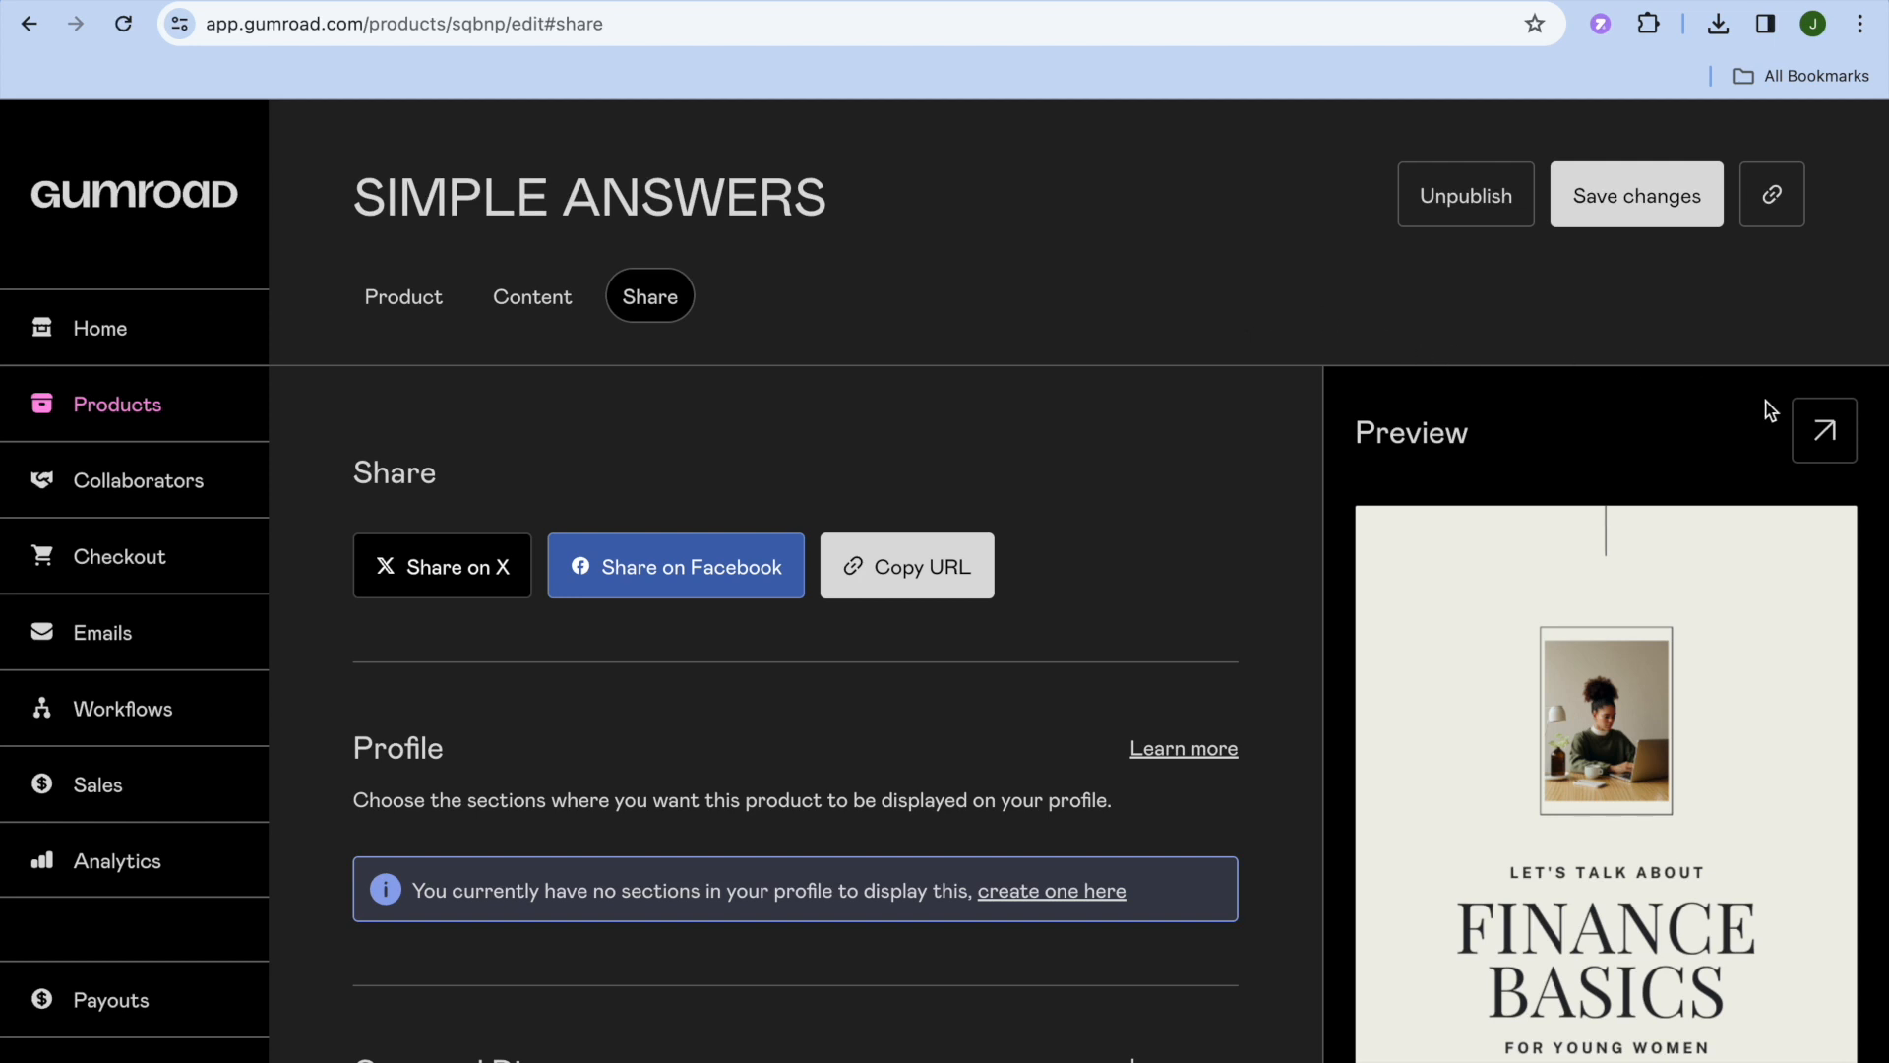
Step: Open the full preview of the published product page, review its cover, price and details, and return to the product's sharing settings
{"action": "left_click", "coordinate": [1820, 430]}
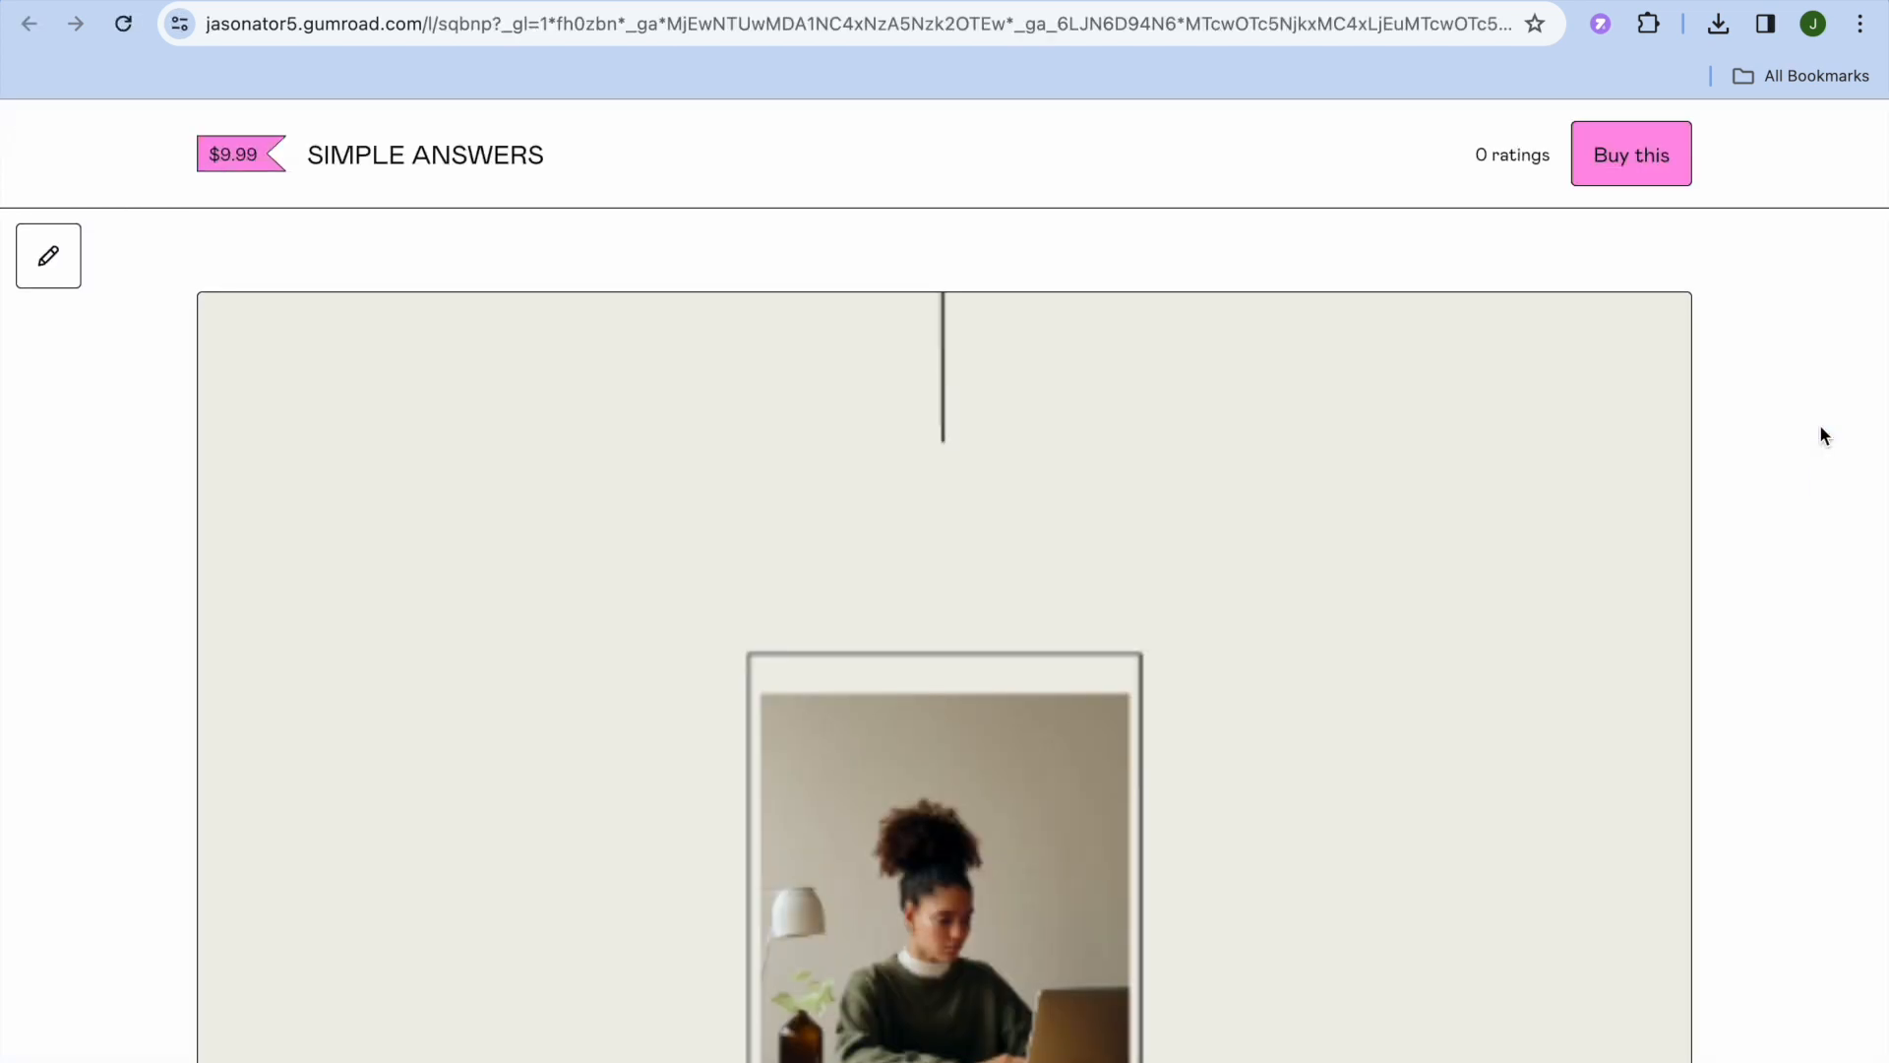
{"action": "scroll", "coordinate": [1820, 430], "scroll_direction": "down", "scroll_amount": 7}
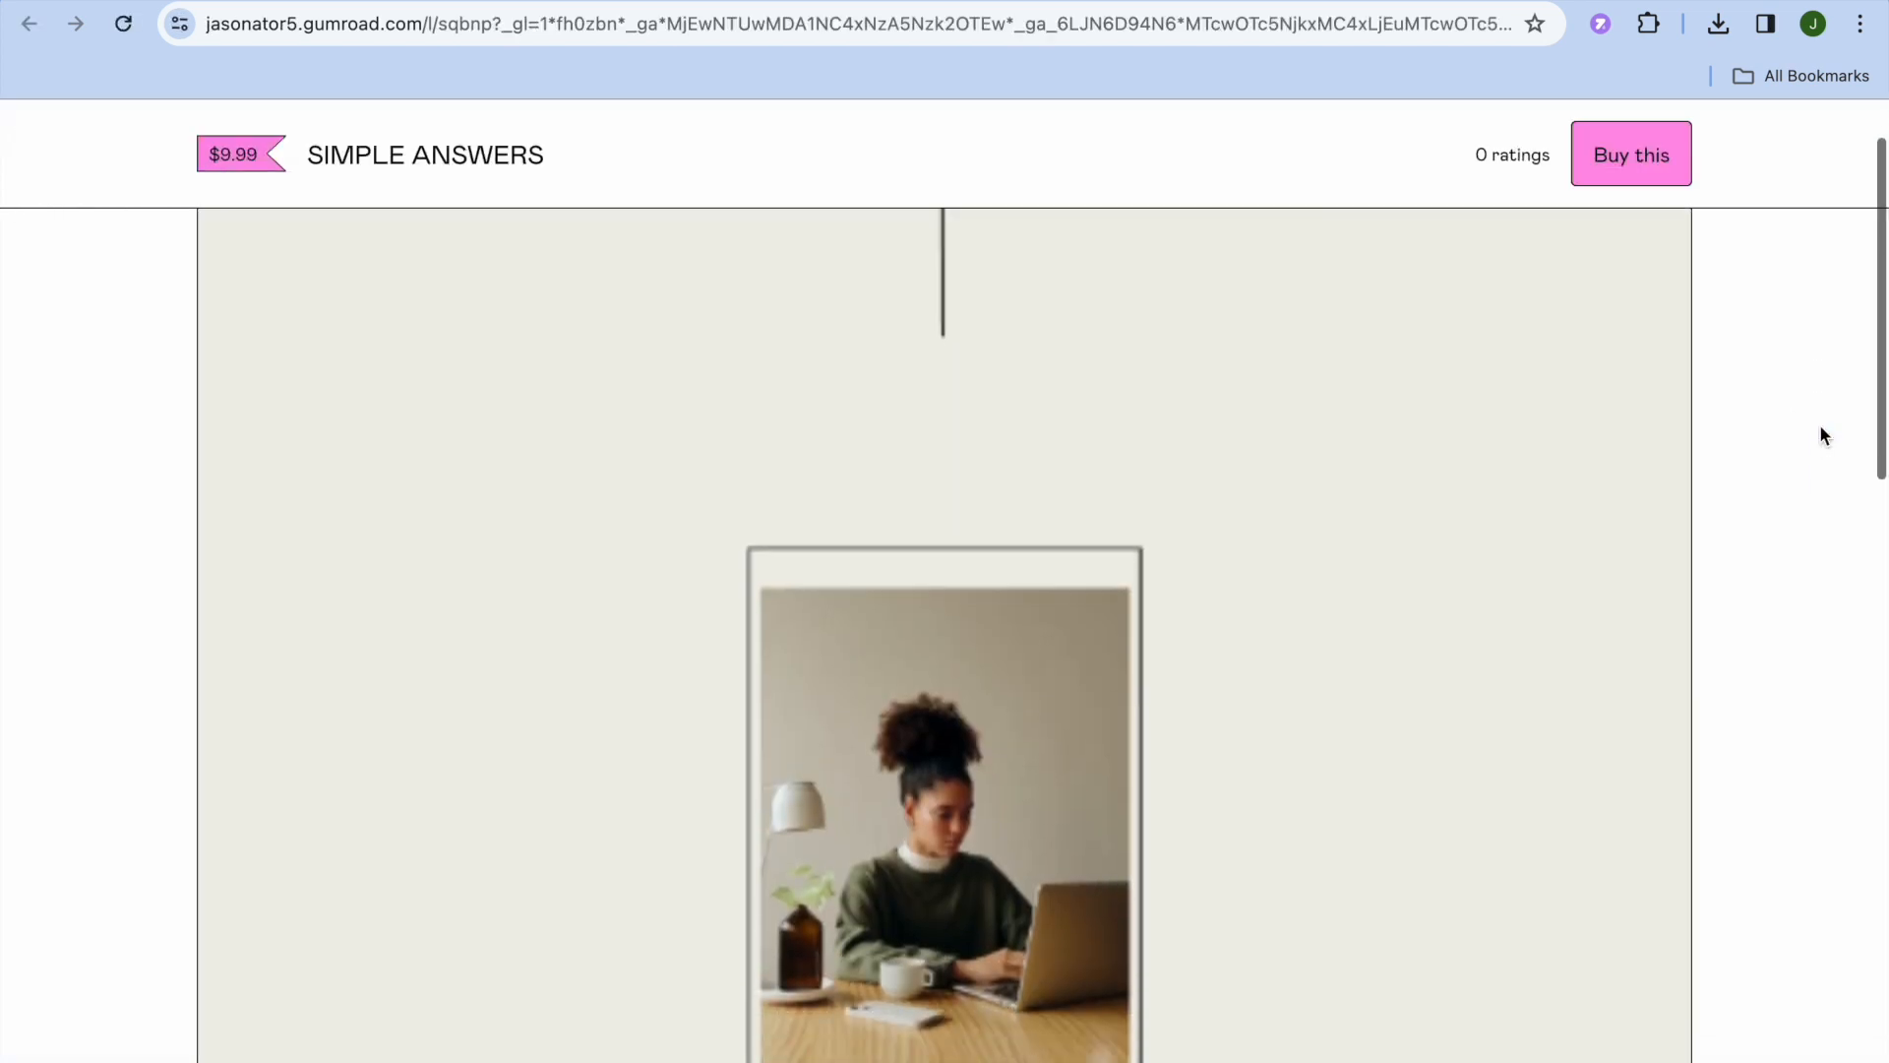
{"action": "scroll", "coordinate": [1820, 429], "scroll_direction": "down", "scroll_amount": 10}
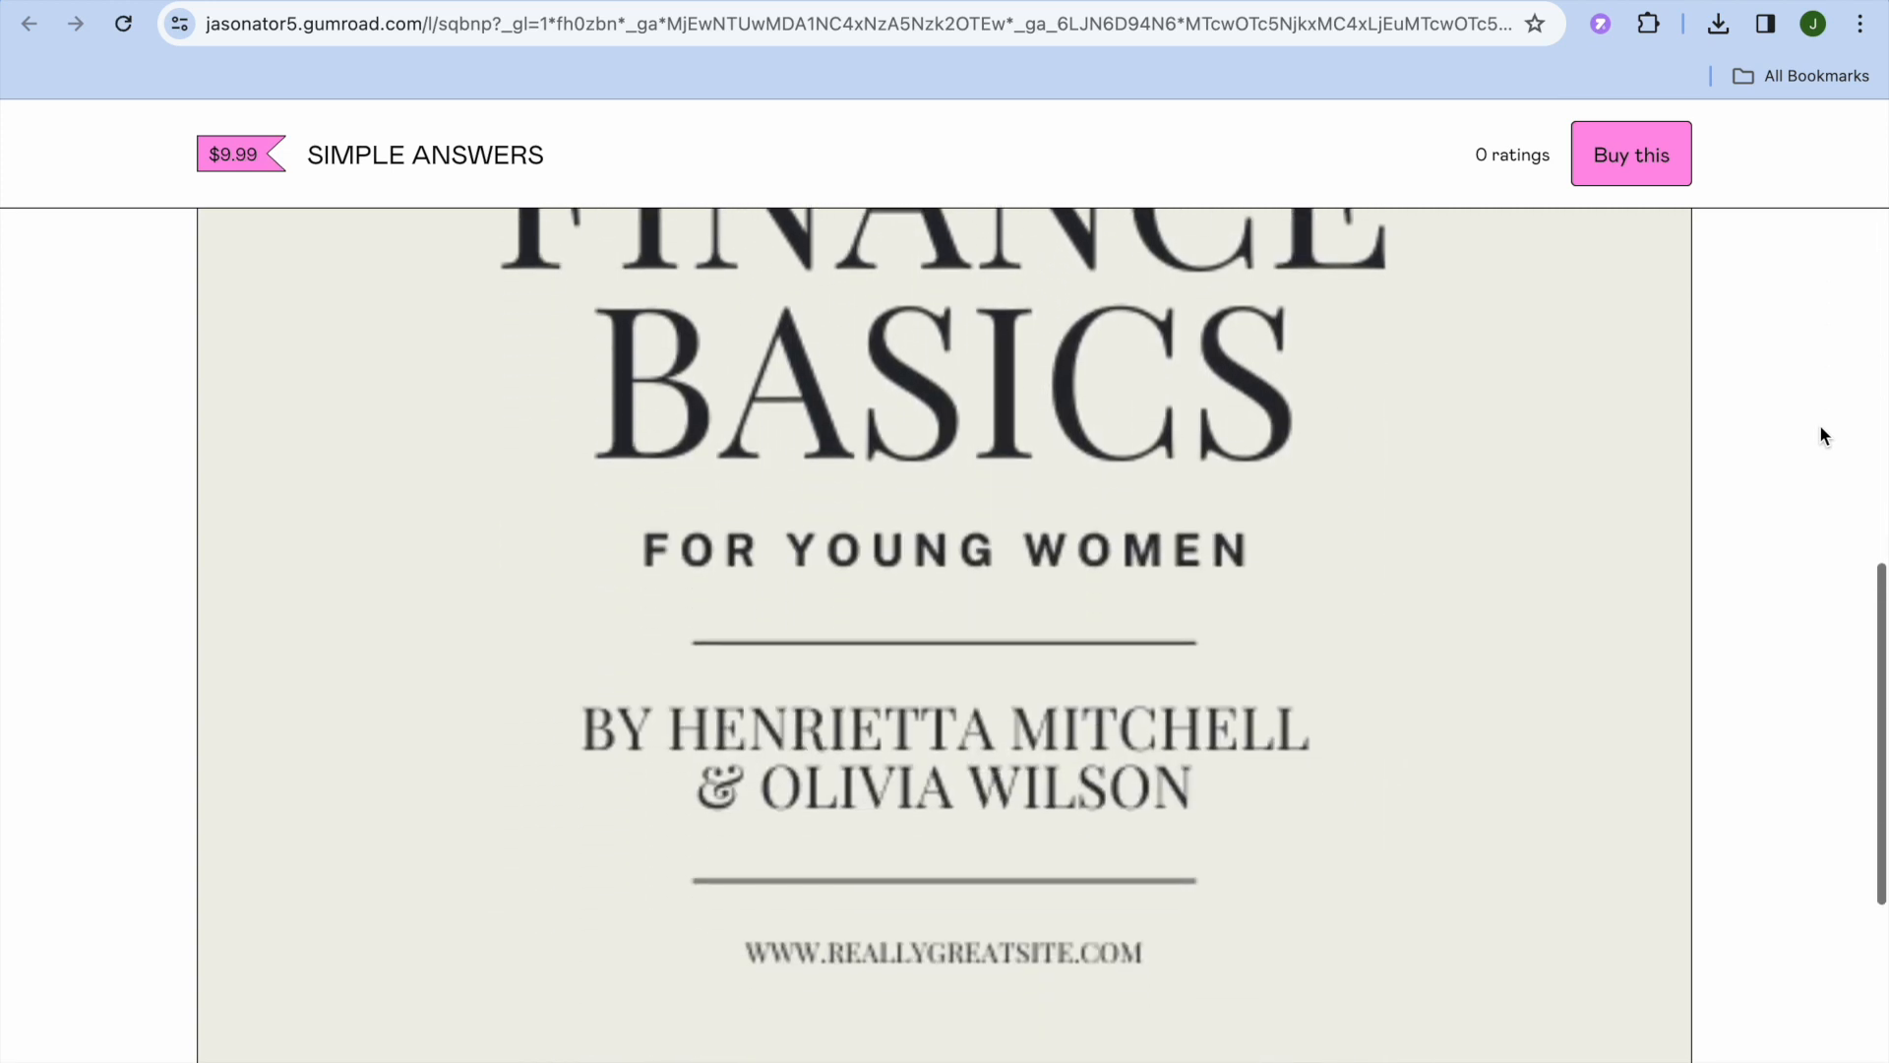
{"action": "scroll", "coordinate": [1820, 436], "scroll_direction": "down", "scroll_amount": 2}
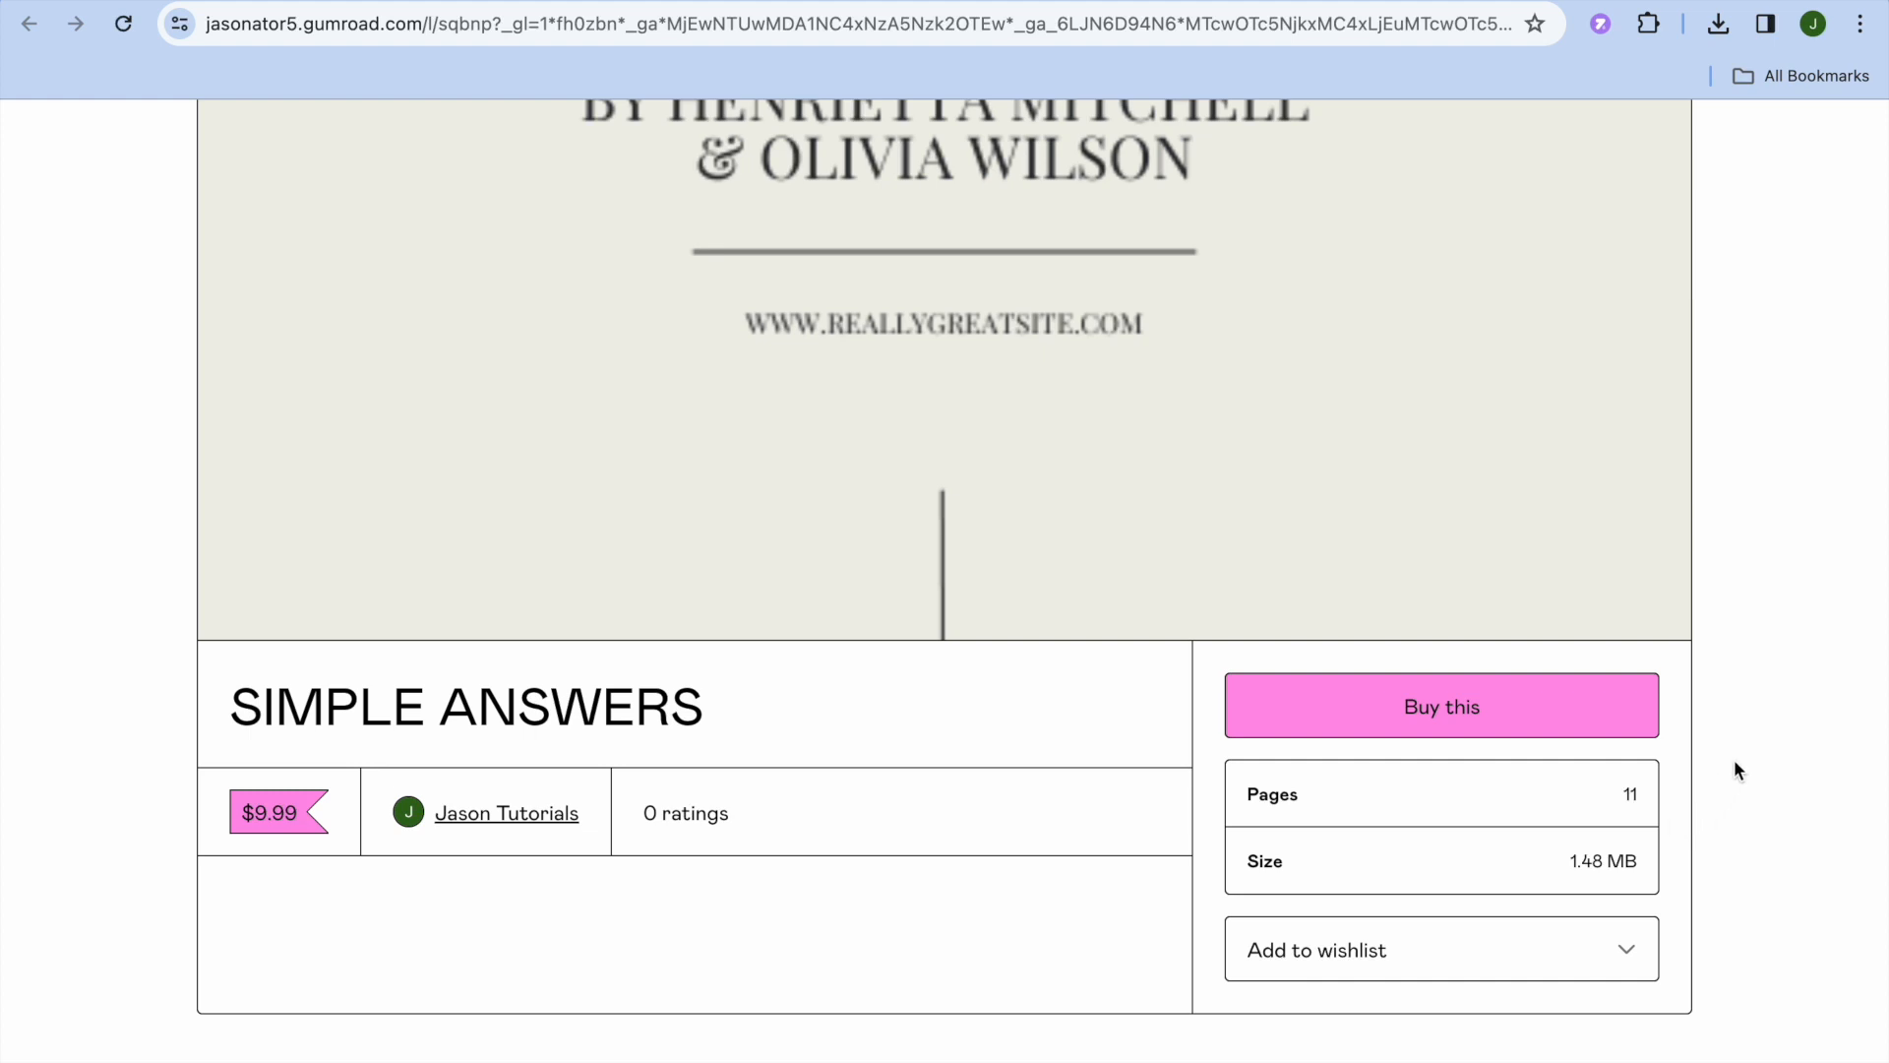
{"action": "scroll", "coordinate": [1728, 723], "scroll_direction": "up", "scroll_amount": 6}
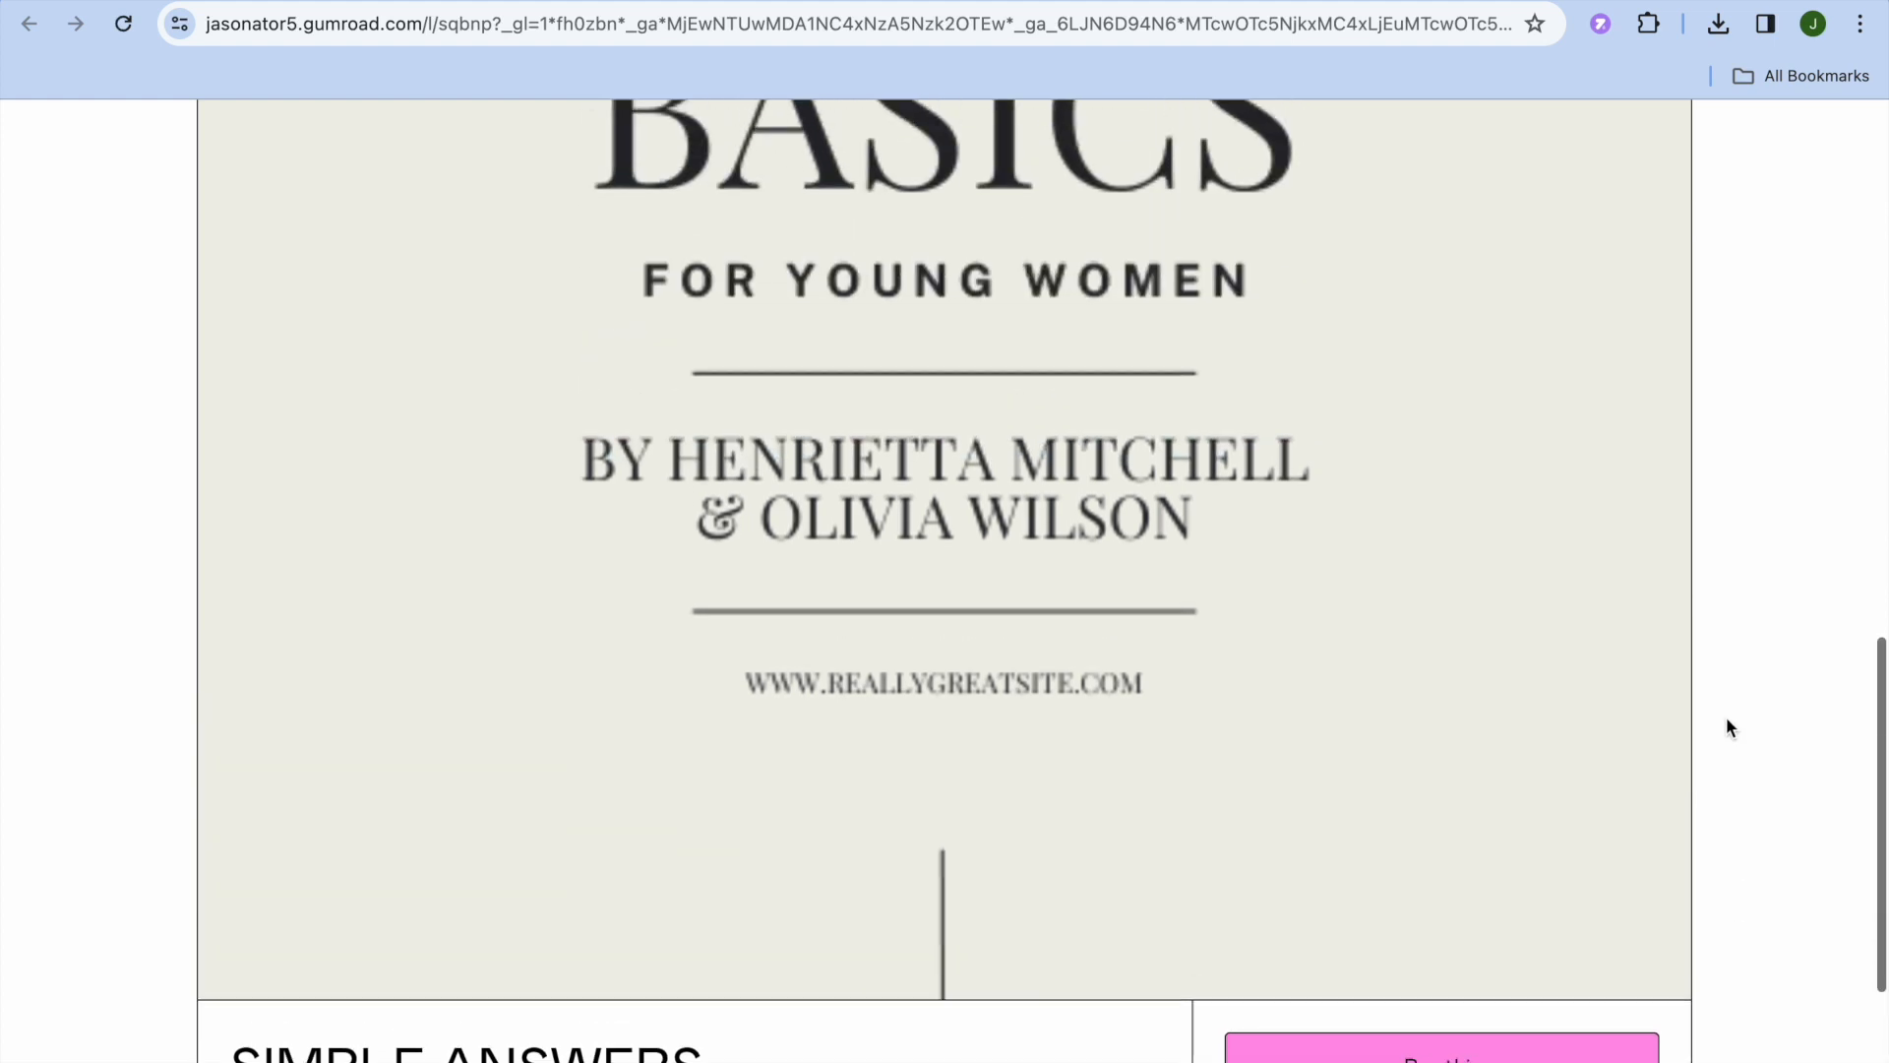
{"action": "scroll", "coordinate": [1725, 717], "scroll_direction": "up", "scroll_amount": 4}
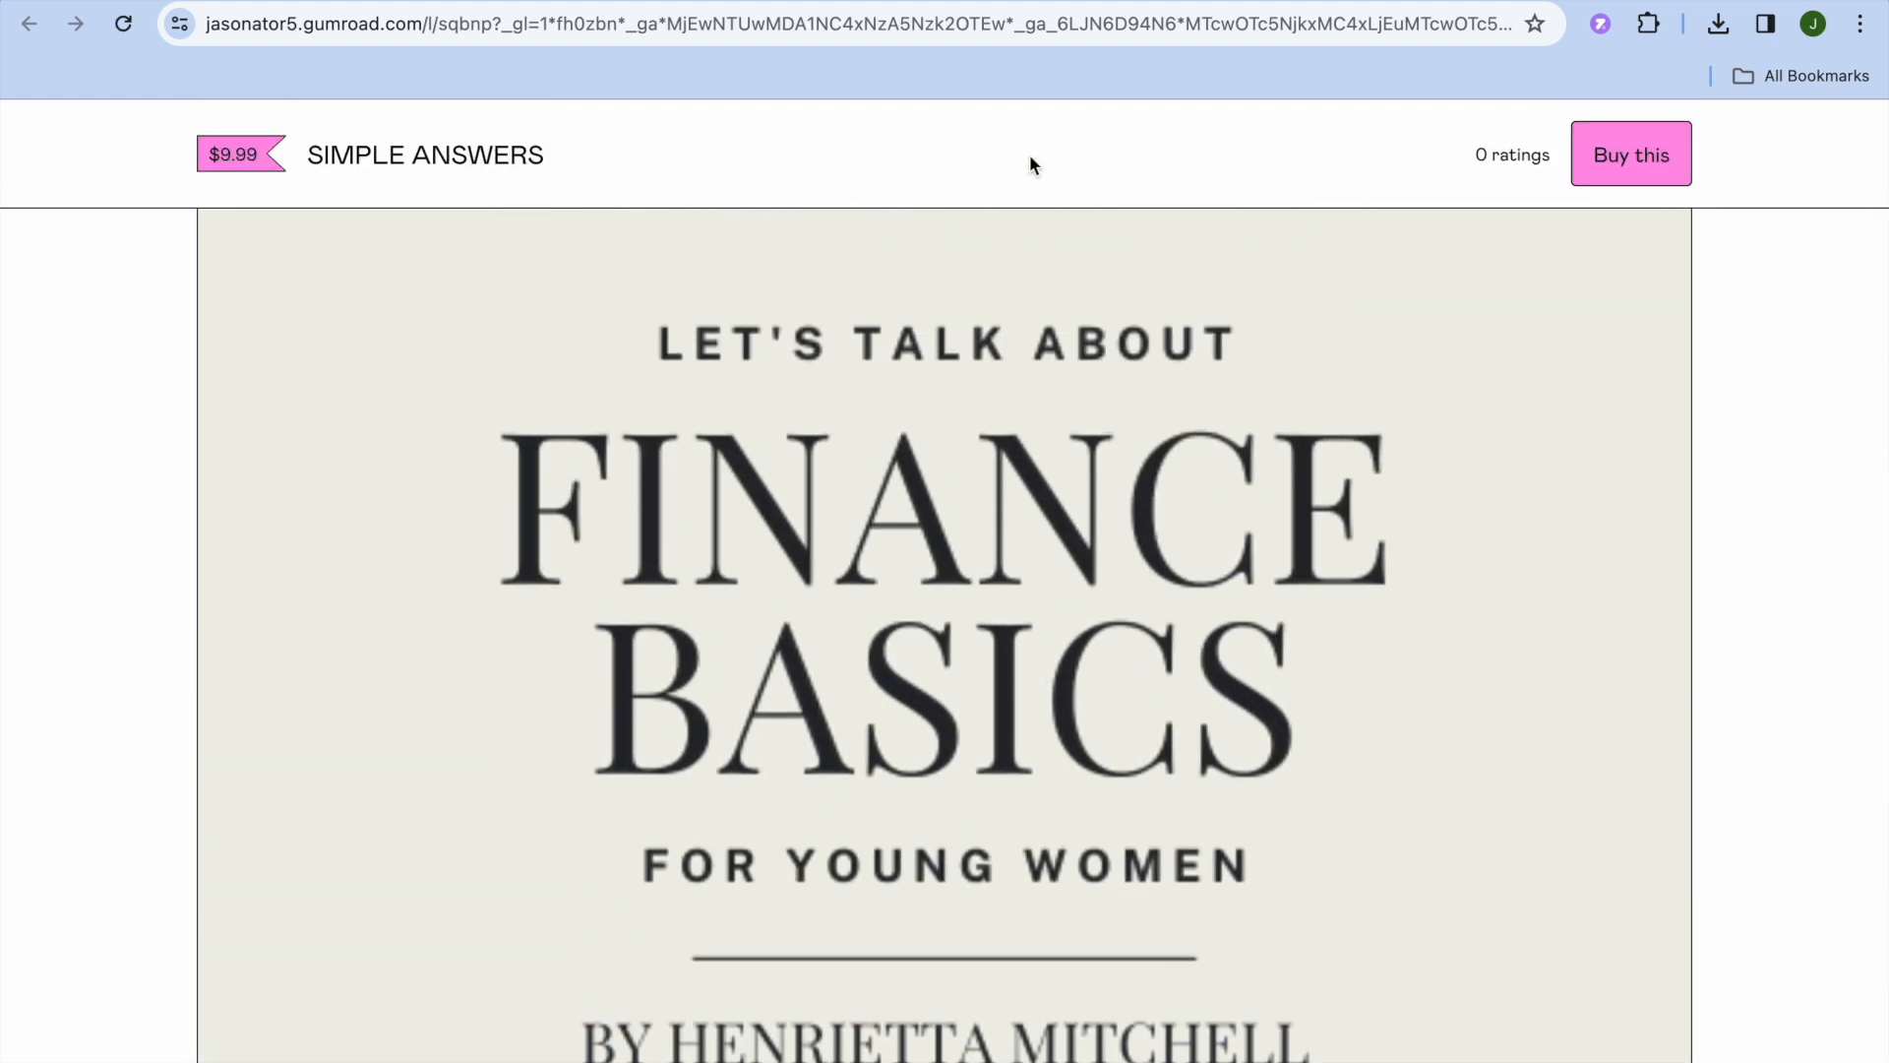
{"action": "left_click", "coordinate": [882, 1]}
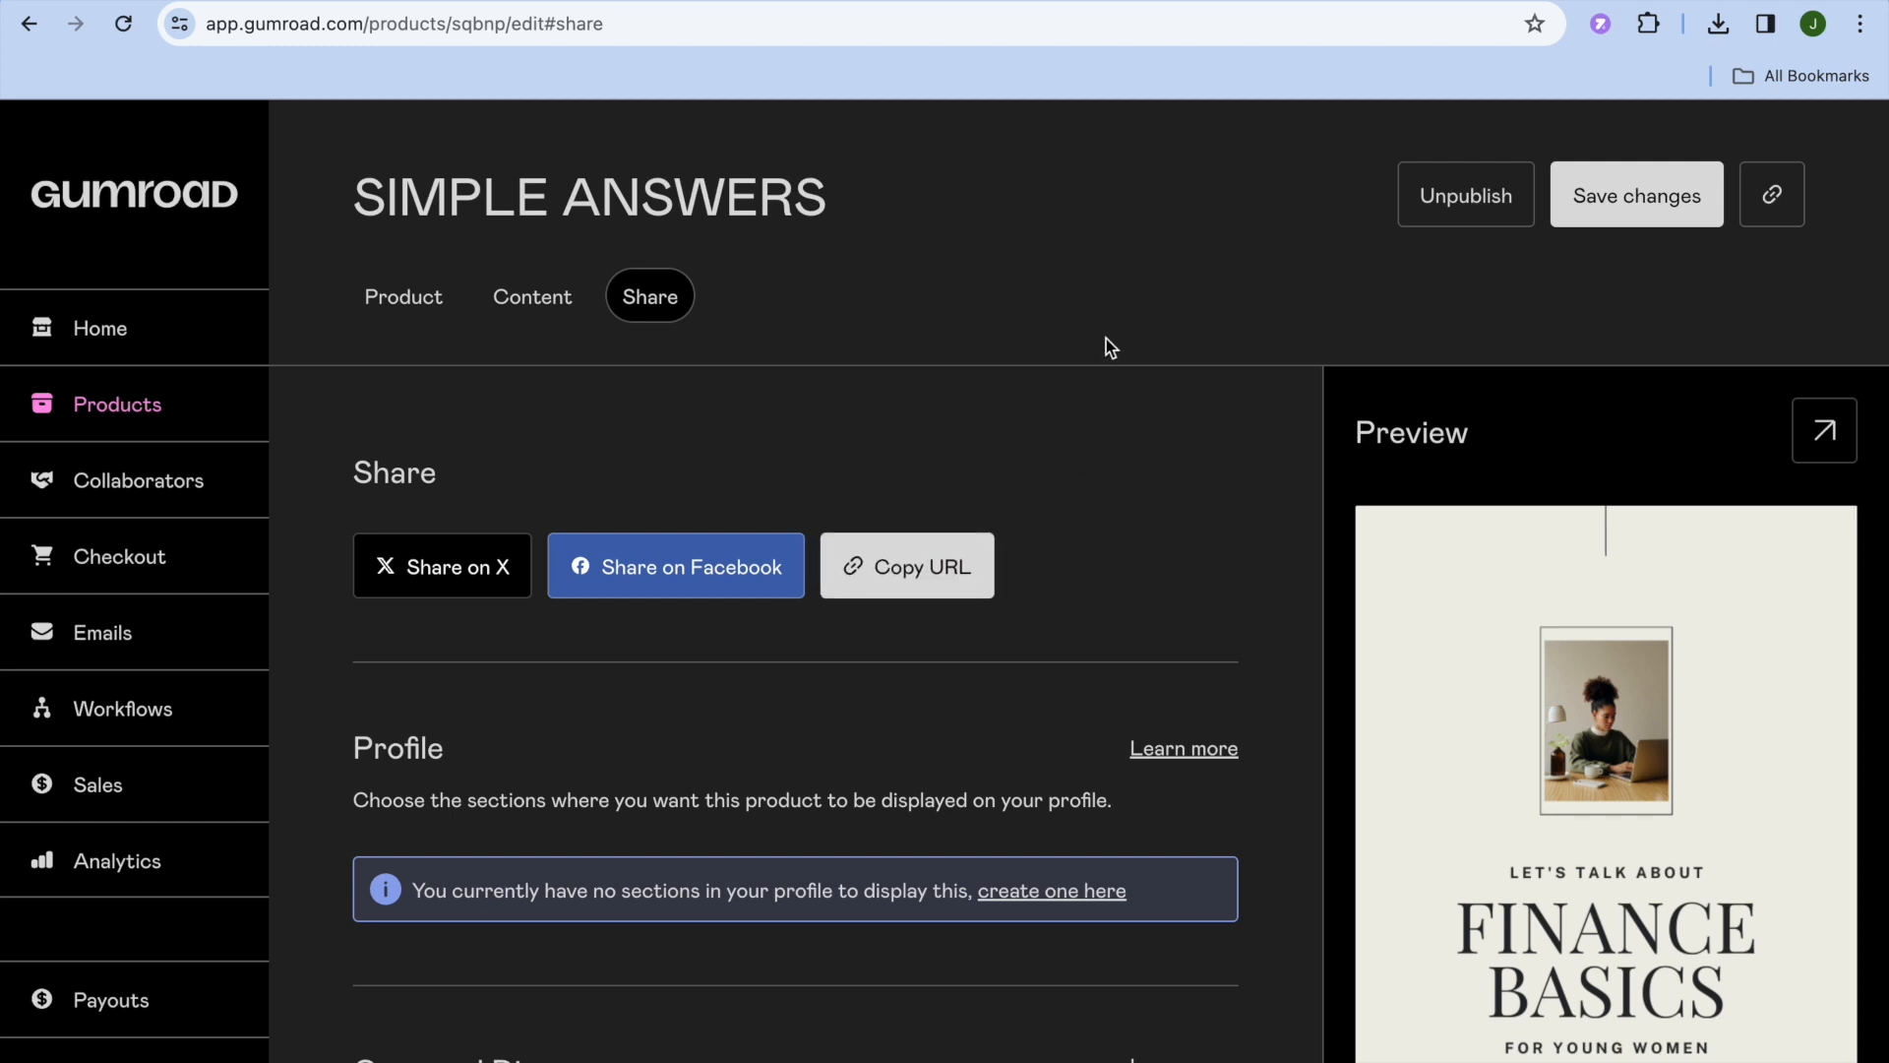
Step: Review the published product's sharing options, profile sections and Gumroad Discover settings, including category, tags and rating options
{"action": "left_click", "coordinate": [1126, 421]}
{"action": "scroll", "coordinate": [1127, 431], "scroll_direction": "down", "scroll_amount": 1}
{"action": "scroll", "coordinate": [1130, 434], "scroll_direction": "down", "scroll_amount": 7}
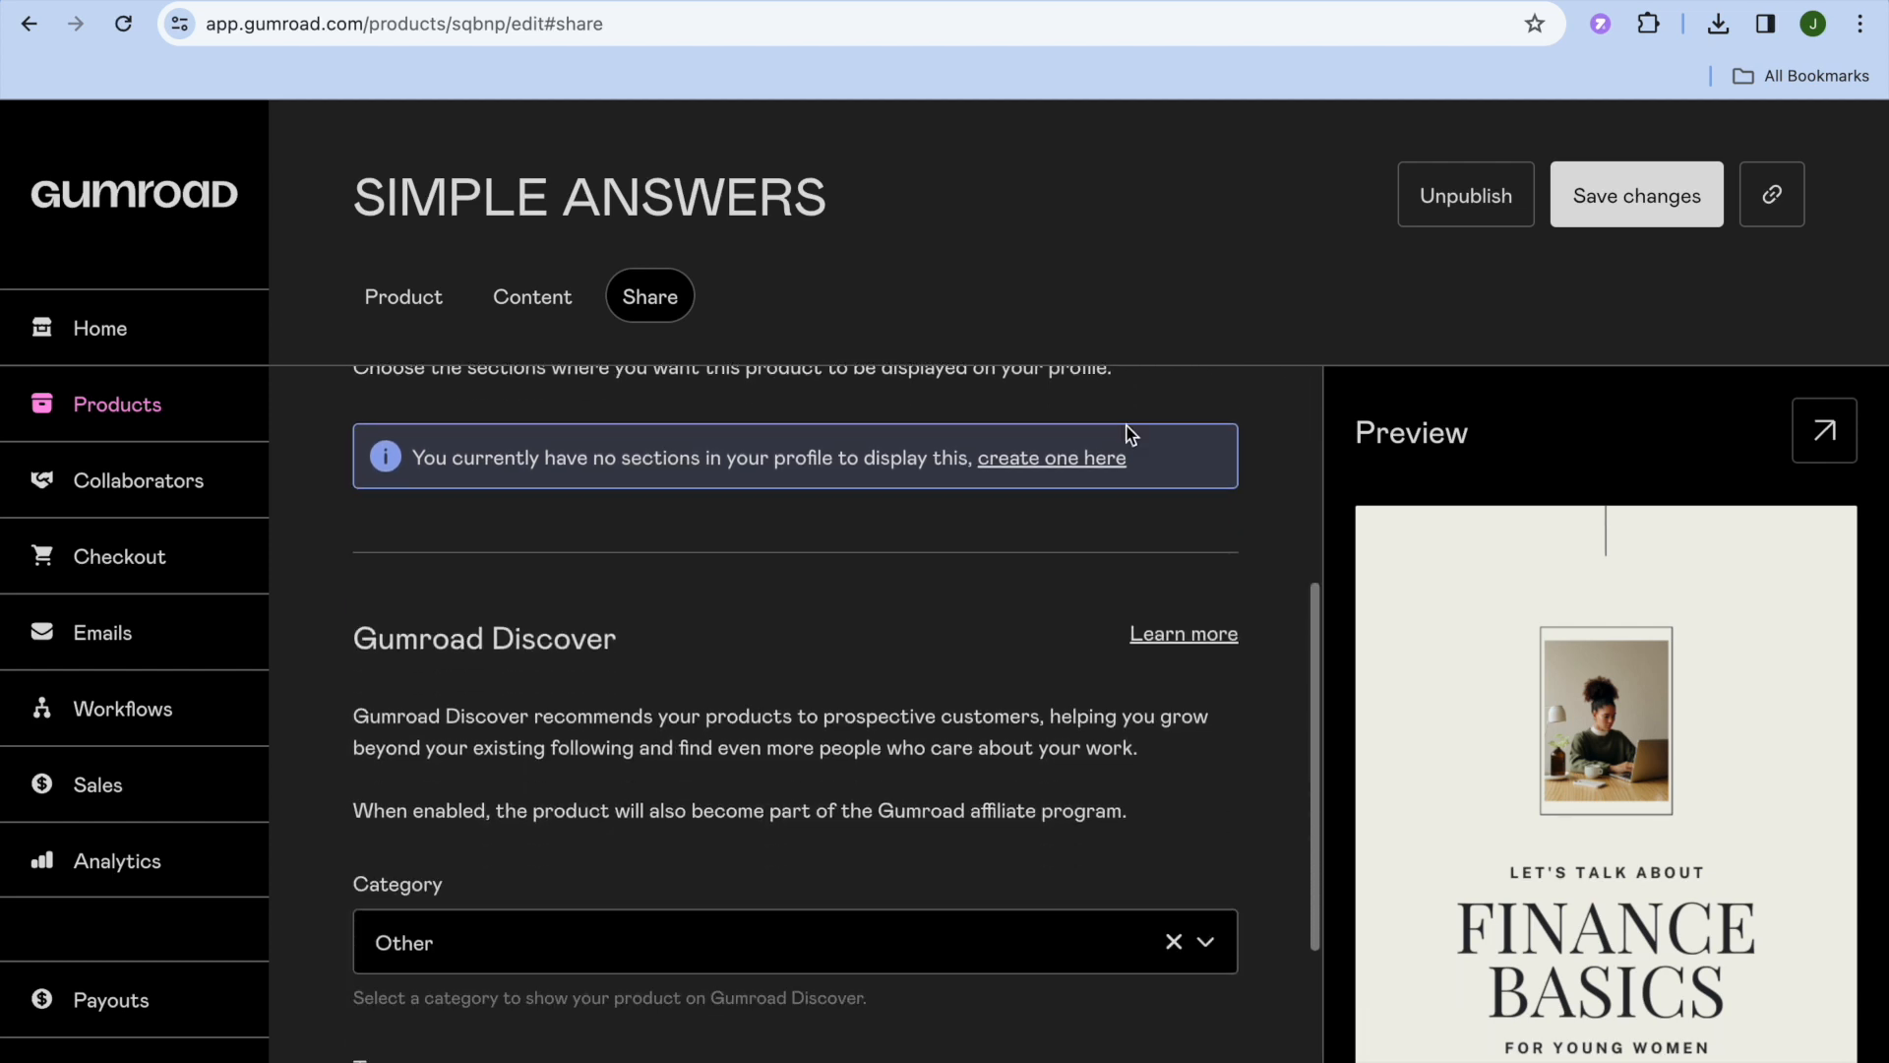
{"action": "scroll", "coordinate": [1129, 434], "scroll_direction": "up", "scroll_amount": 7}
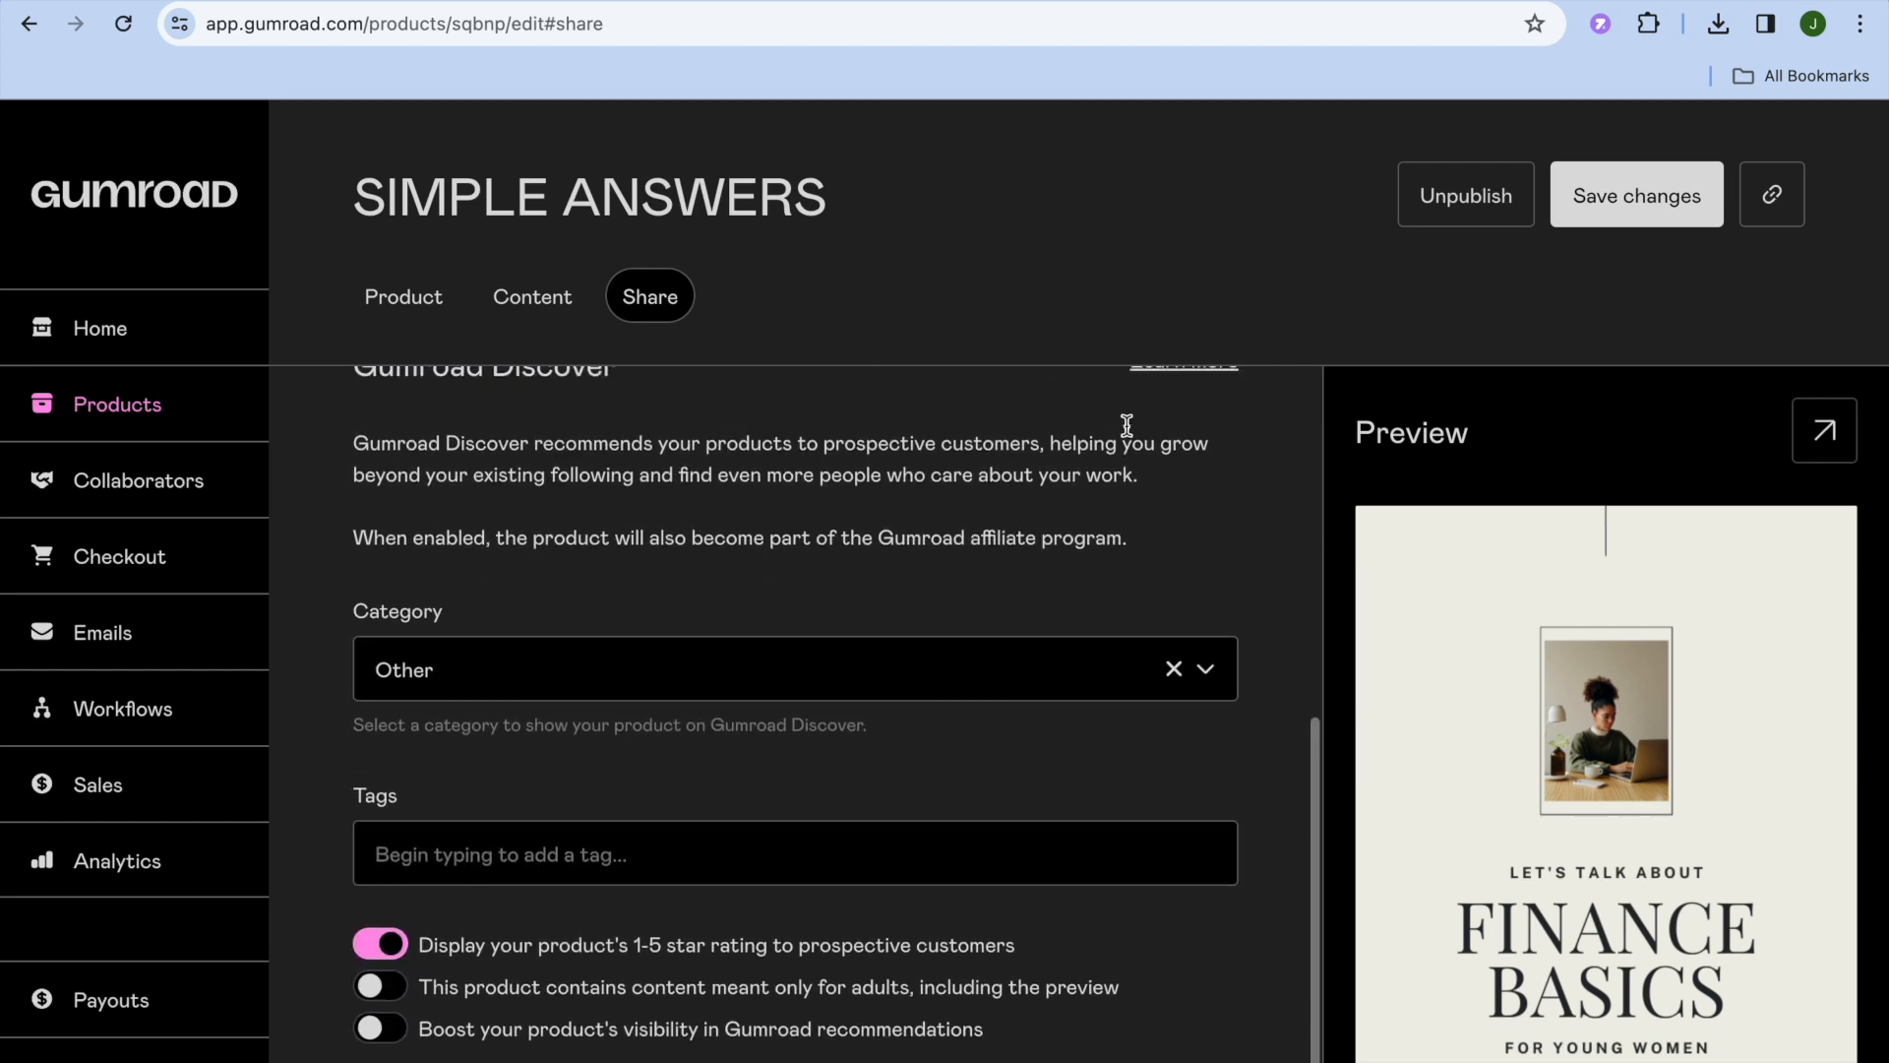
{"action": "scroll", "coordinate": [1128, 432], "scroll_direction": "up", "scroll_amount": 2}
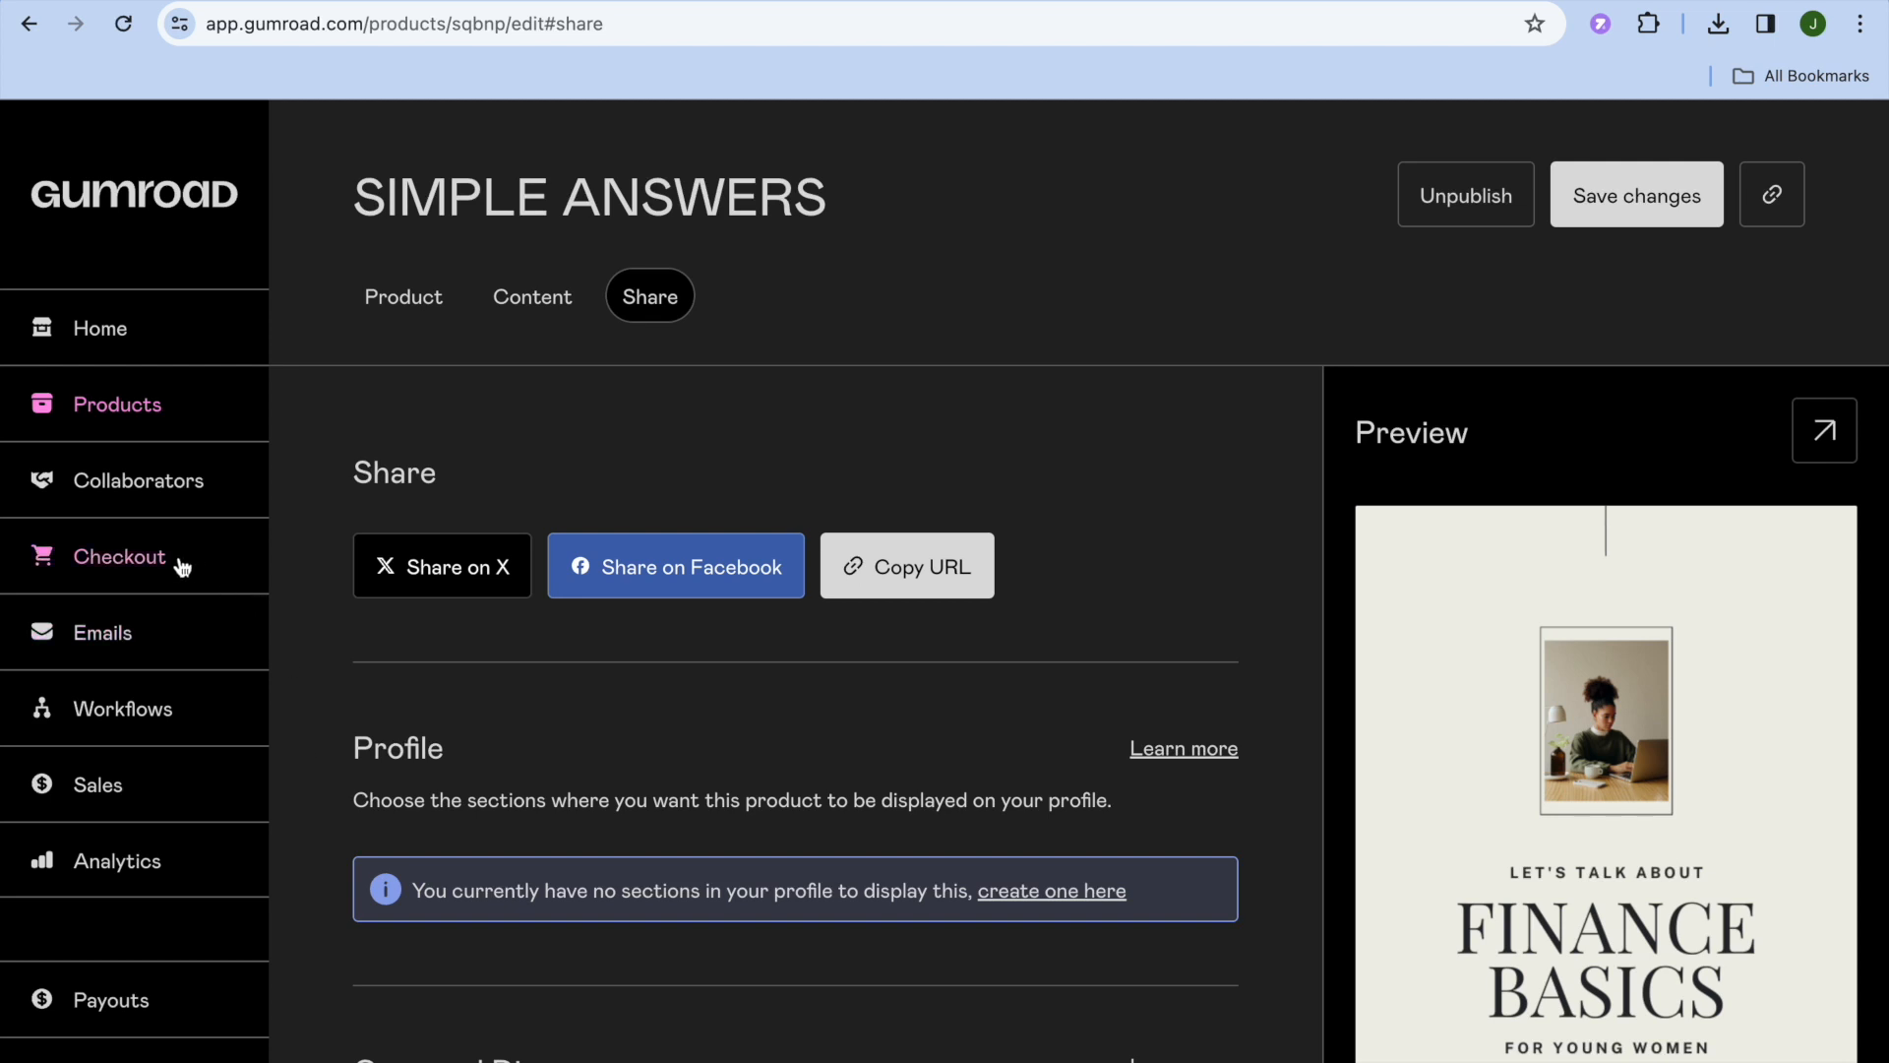
Step: Look through the store's checkout discounts, checkout form, emails and workflows pages
{"action": "left_click", "coordinate": [115, 559]}
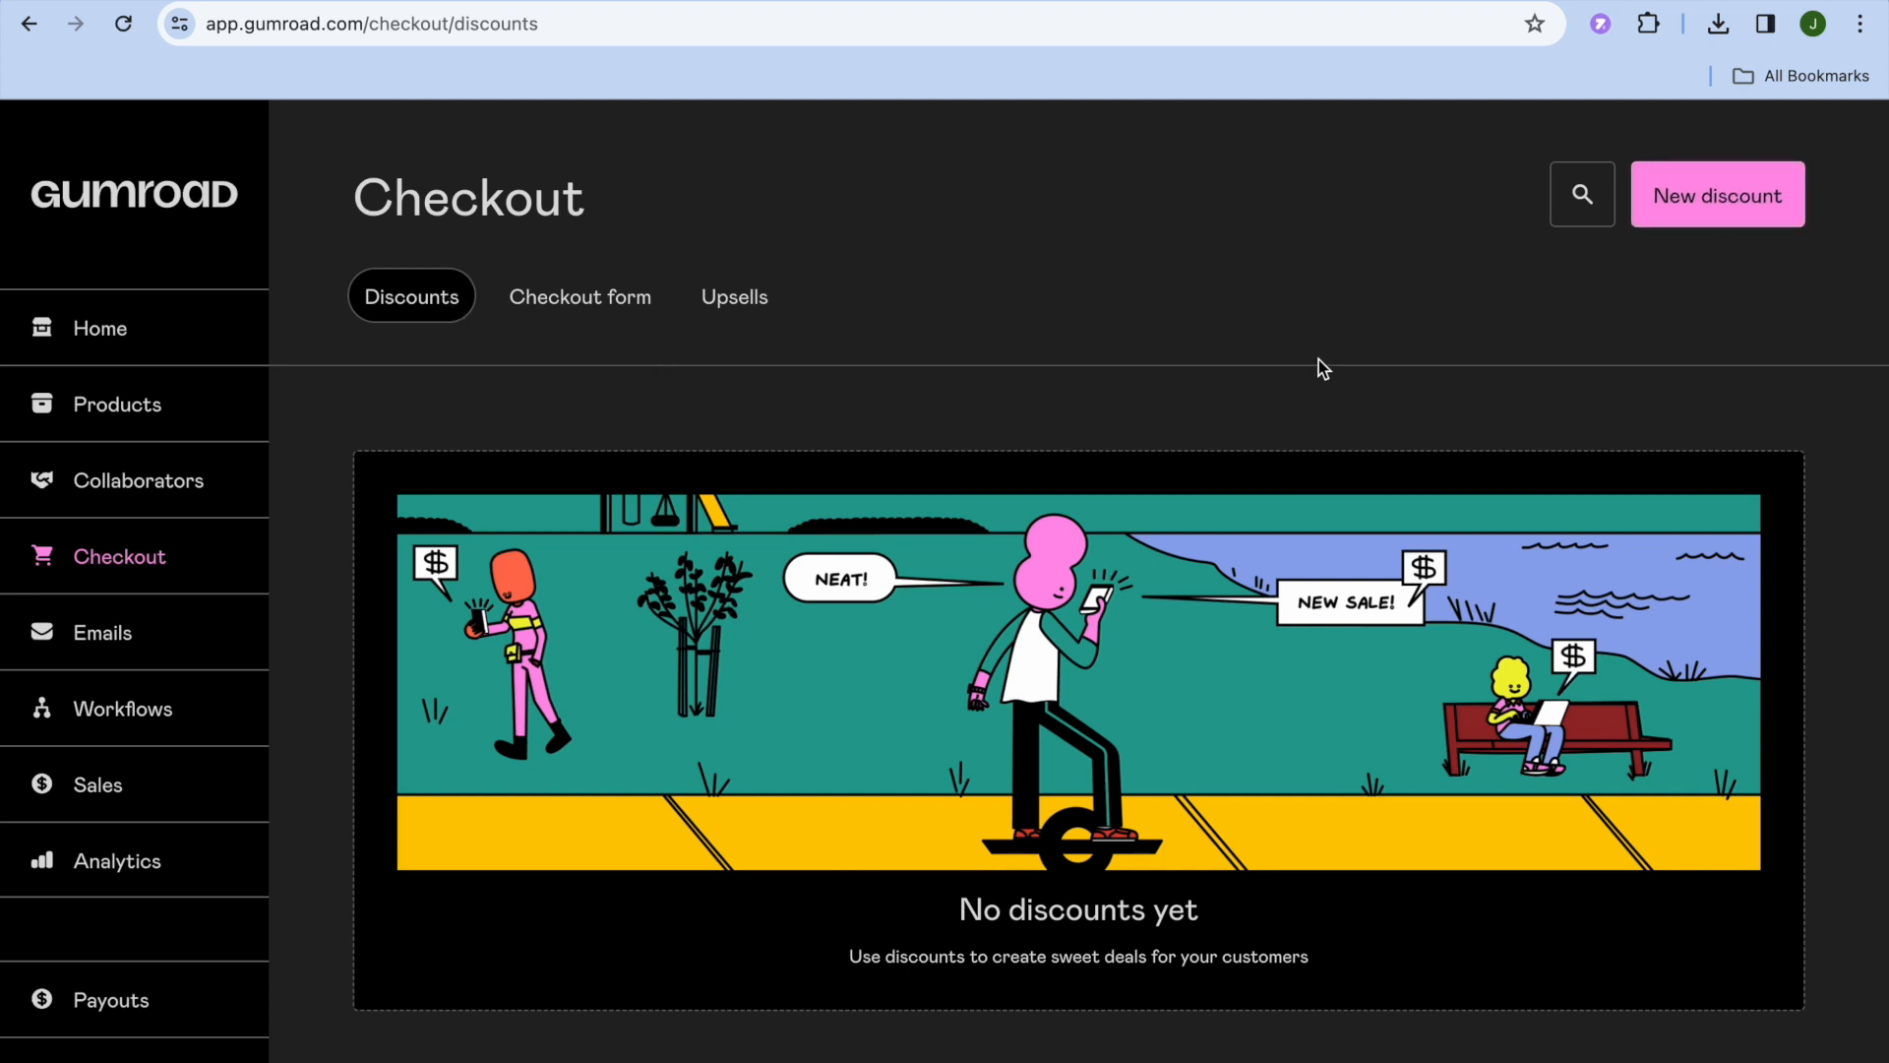
{"action": "left_click", "coordinate": [626, 297]}
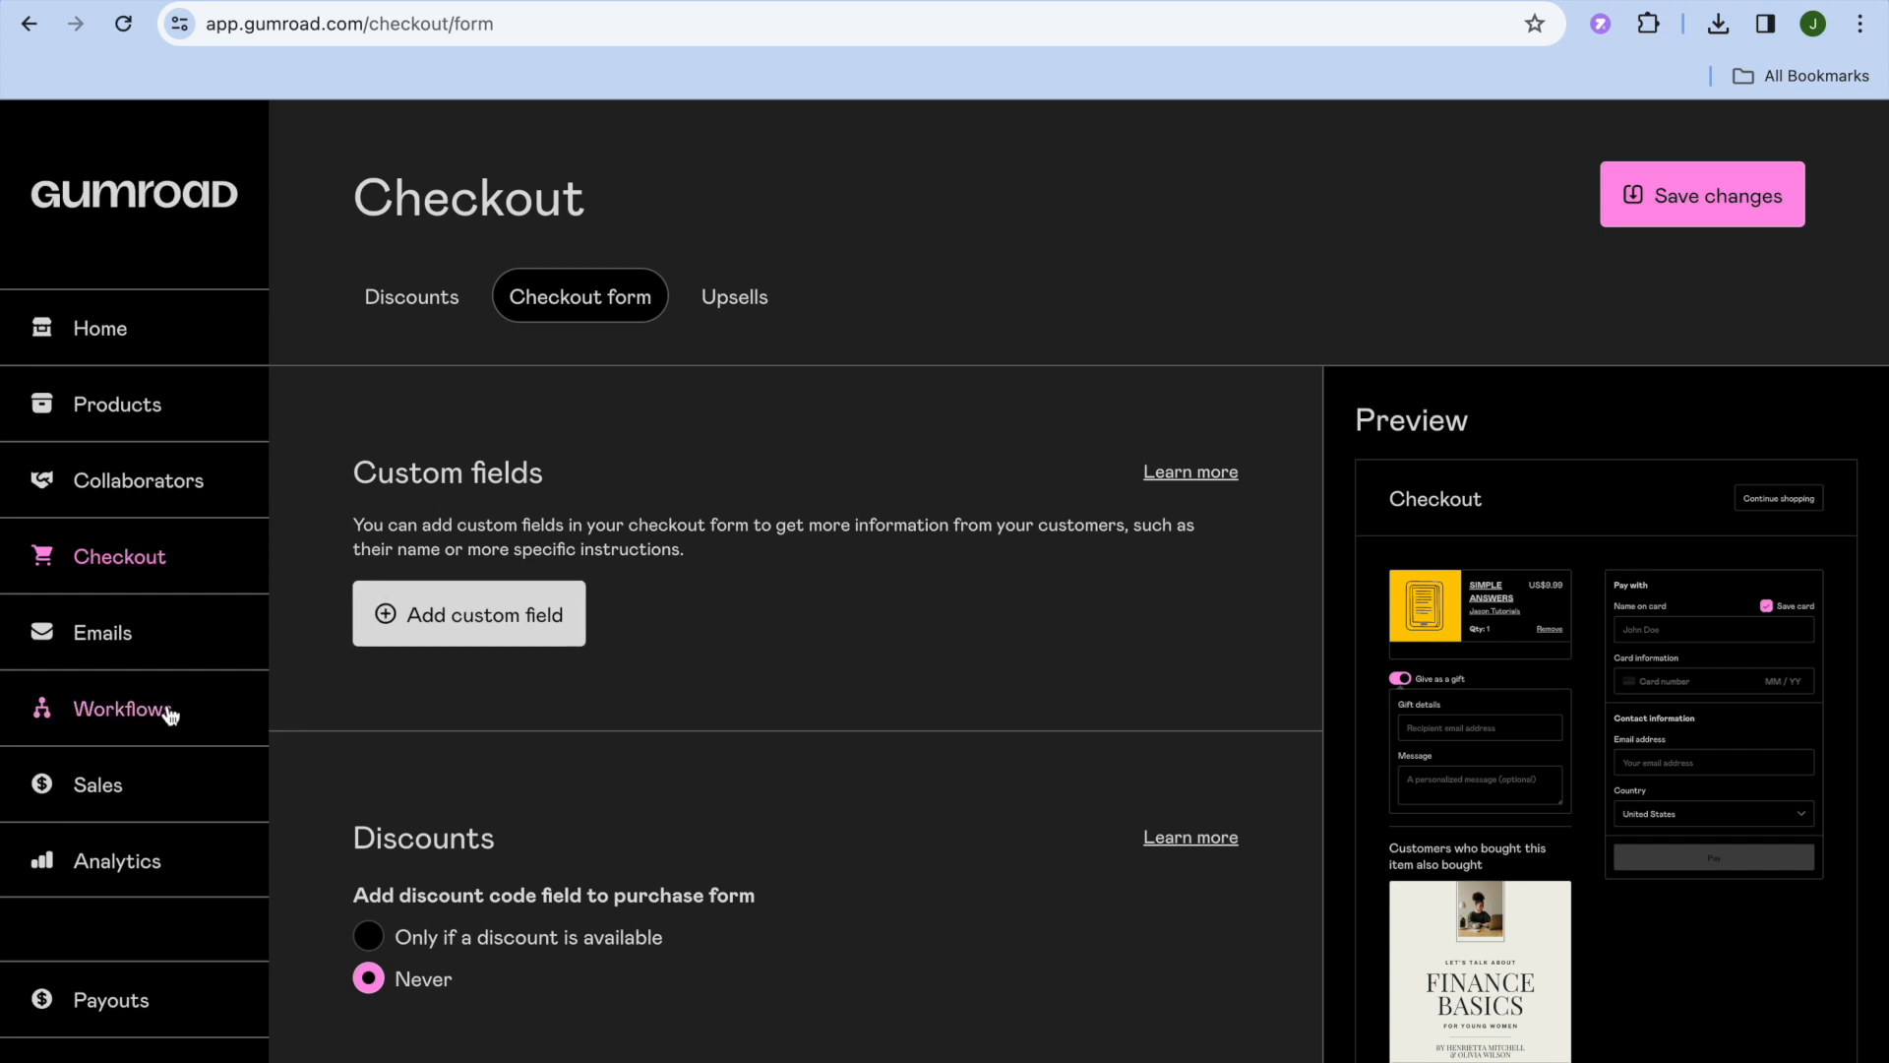
{"action": "left_click", "coordinate": [133, 655]}
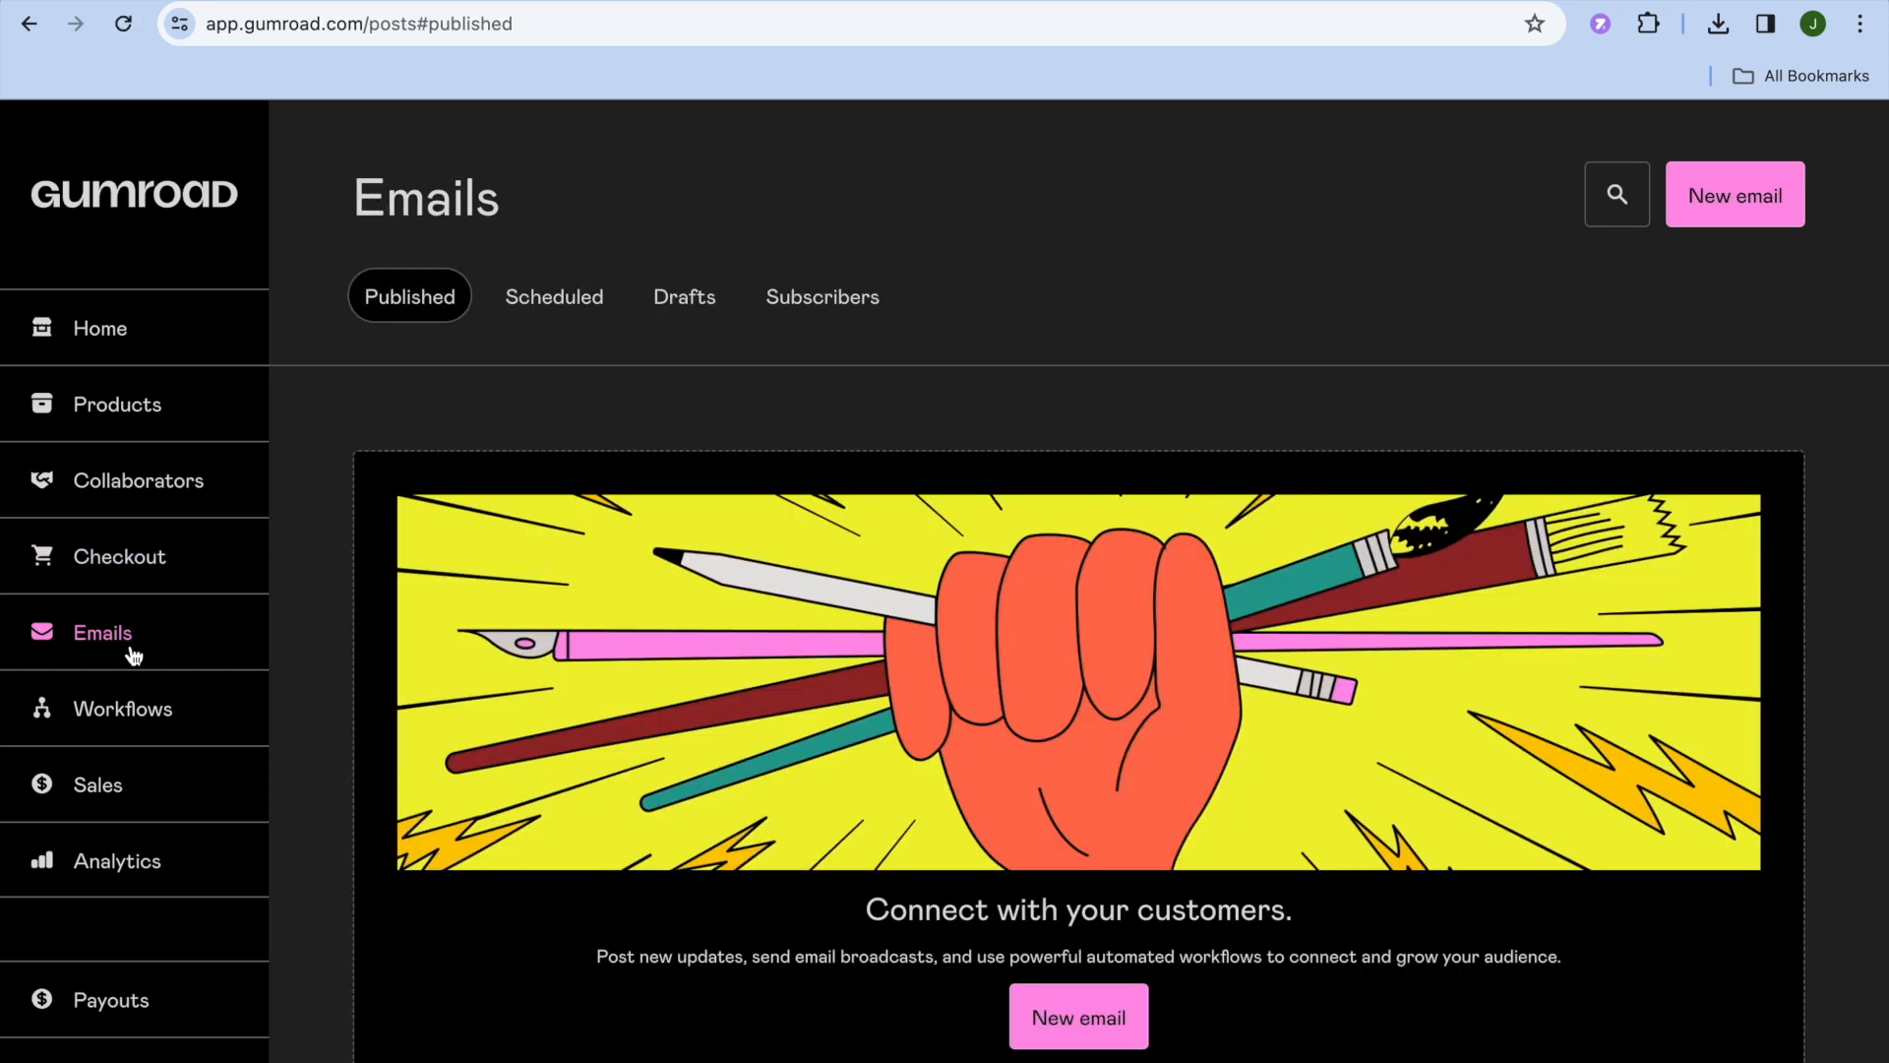
{"action": "left_click", "coordinate": [148, 720]}
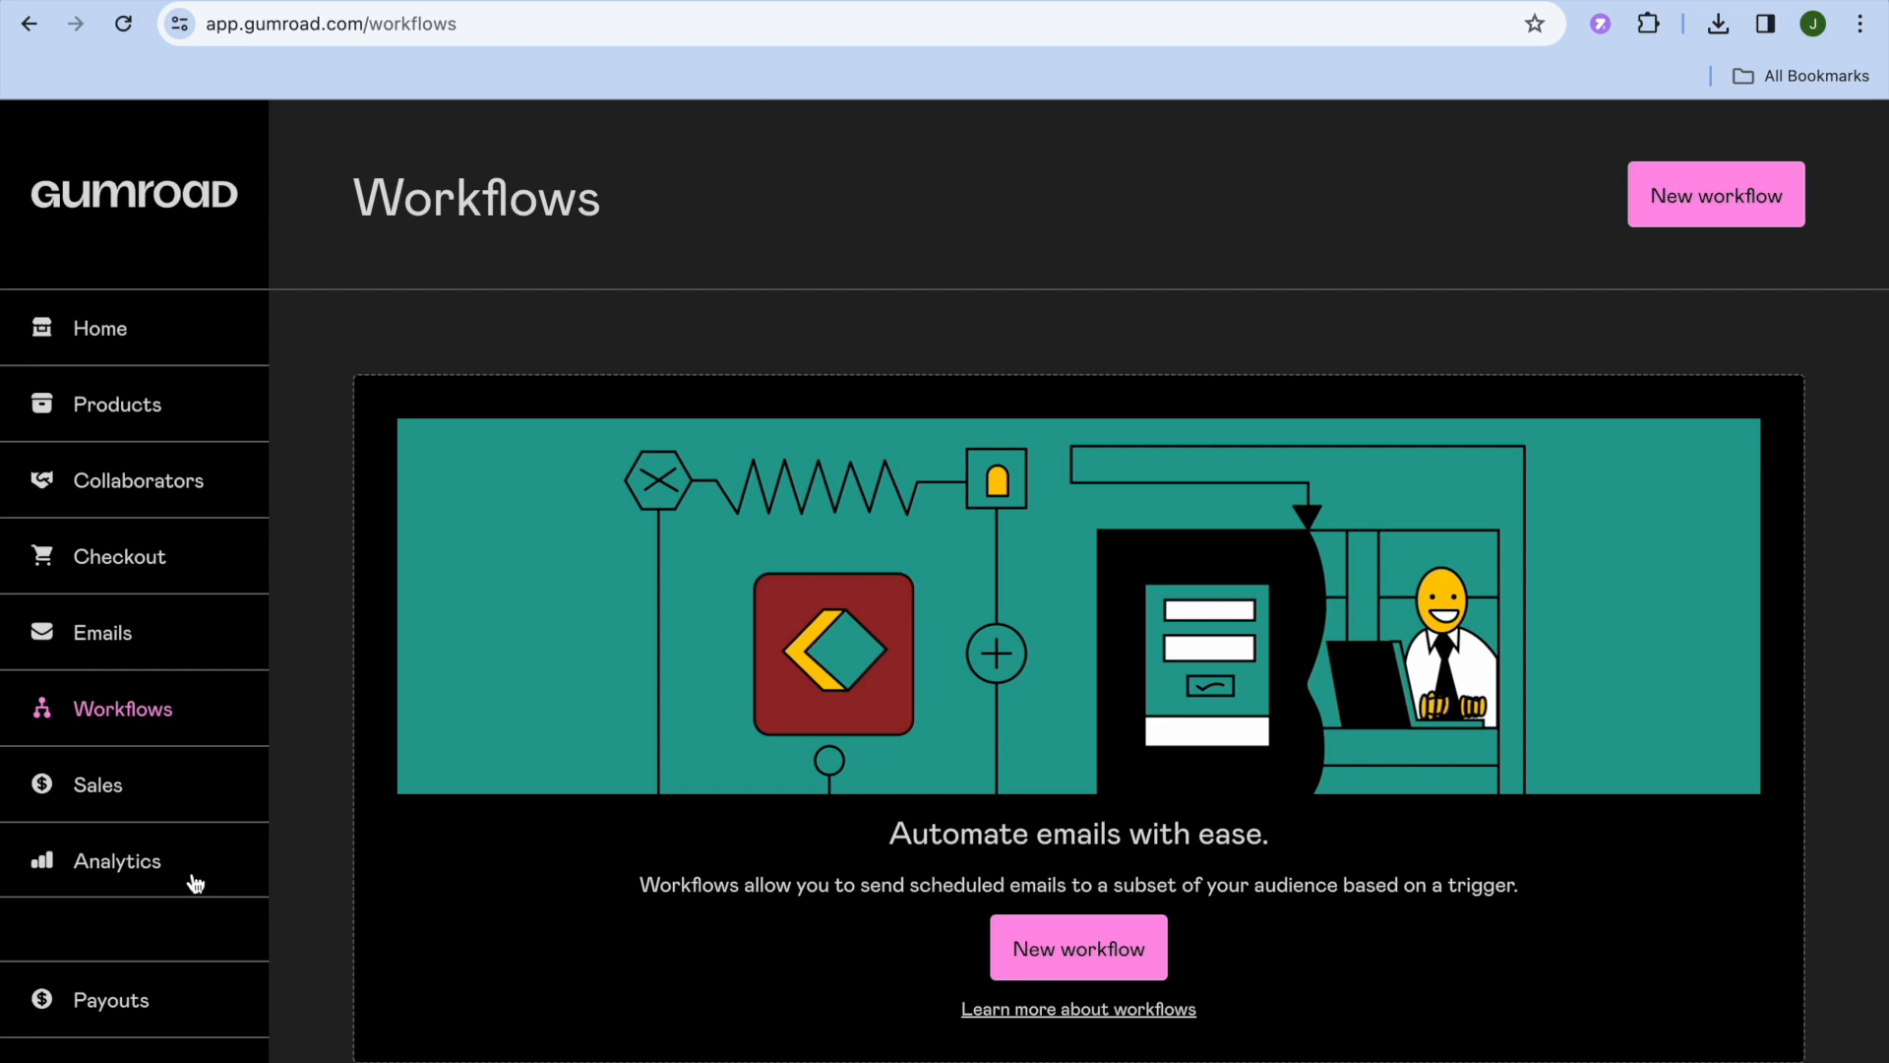
Step: Examine the payouts overview and its payment settings, dismissing the country dialog without saving, and return to the home dashboard
{"action": "left_click", "coordinate": [145, 1009]}
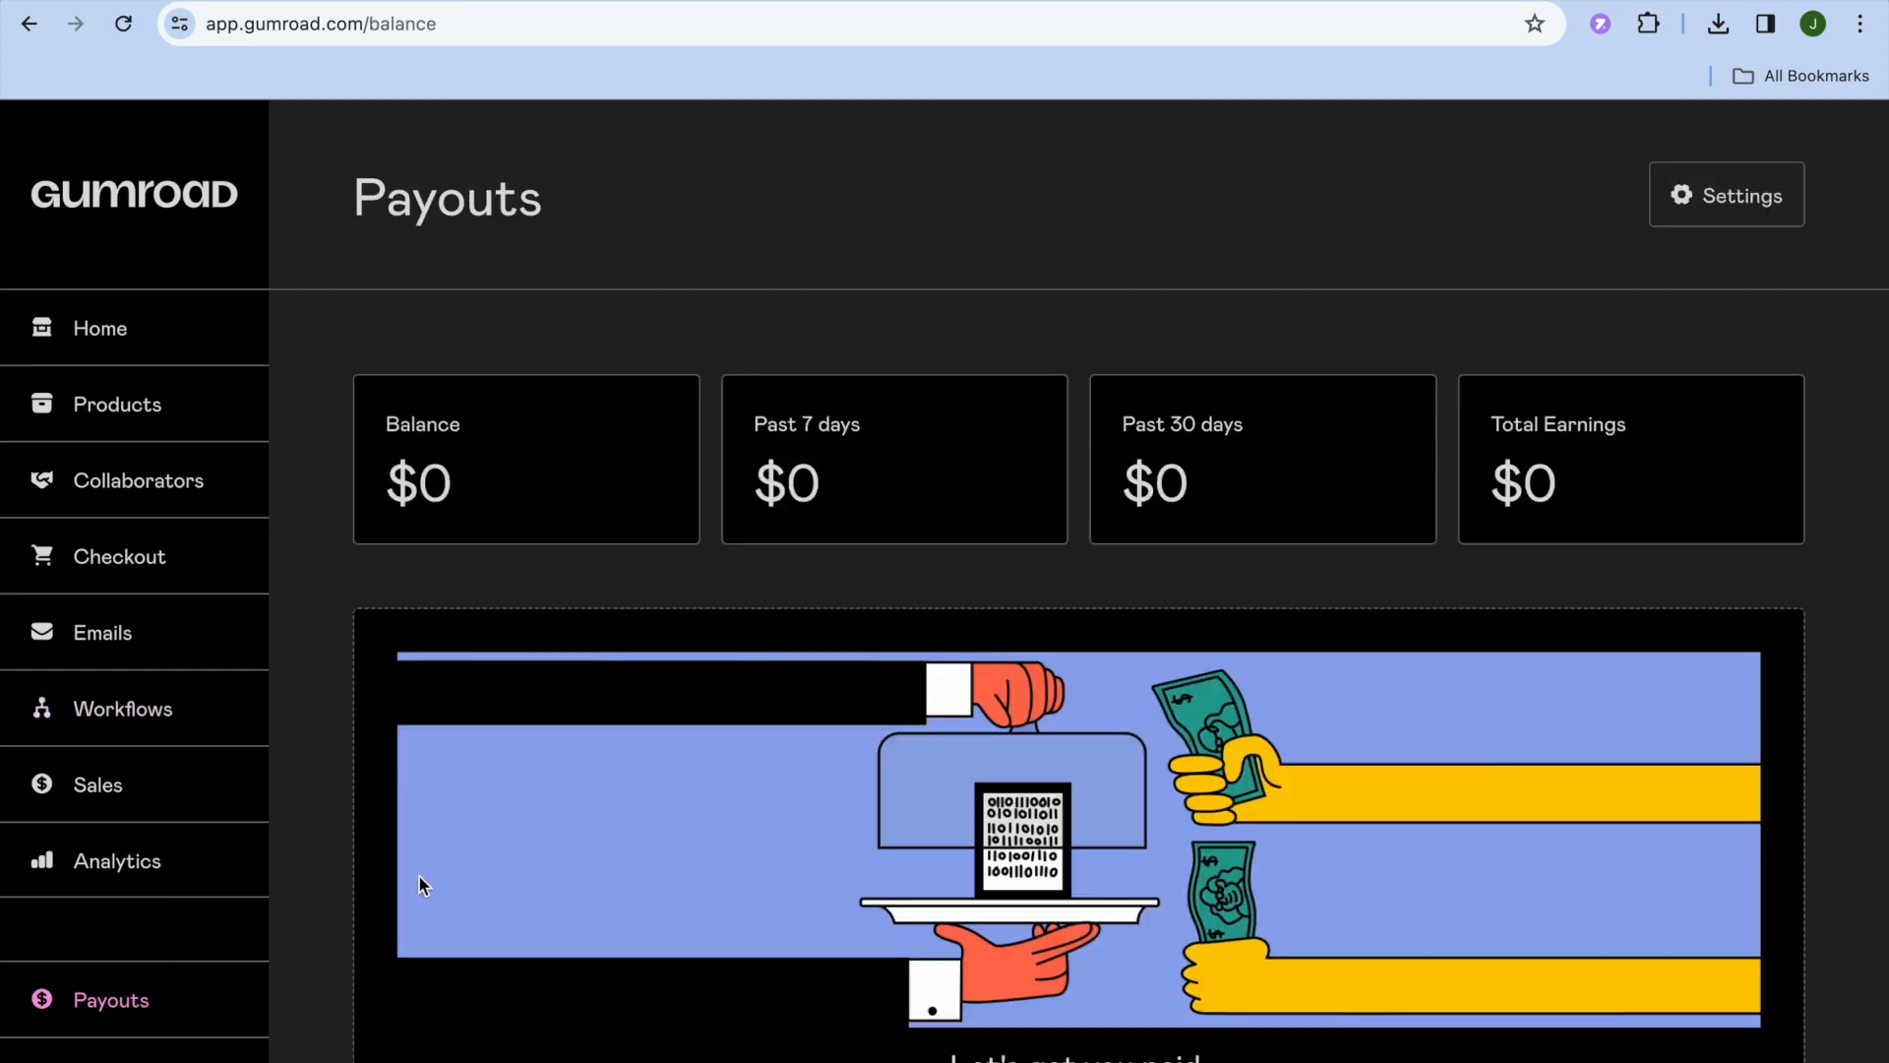
{"action": "scroll", "coordinate": [311, 788], "scroll_direction": "down", "scroll_amount": 2}
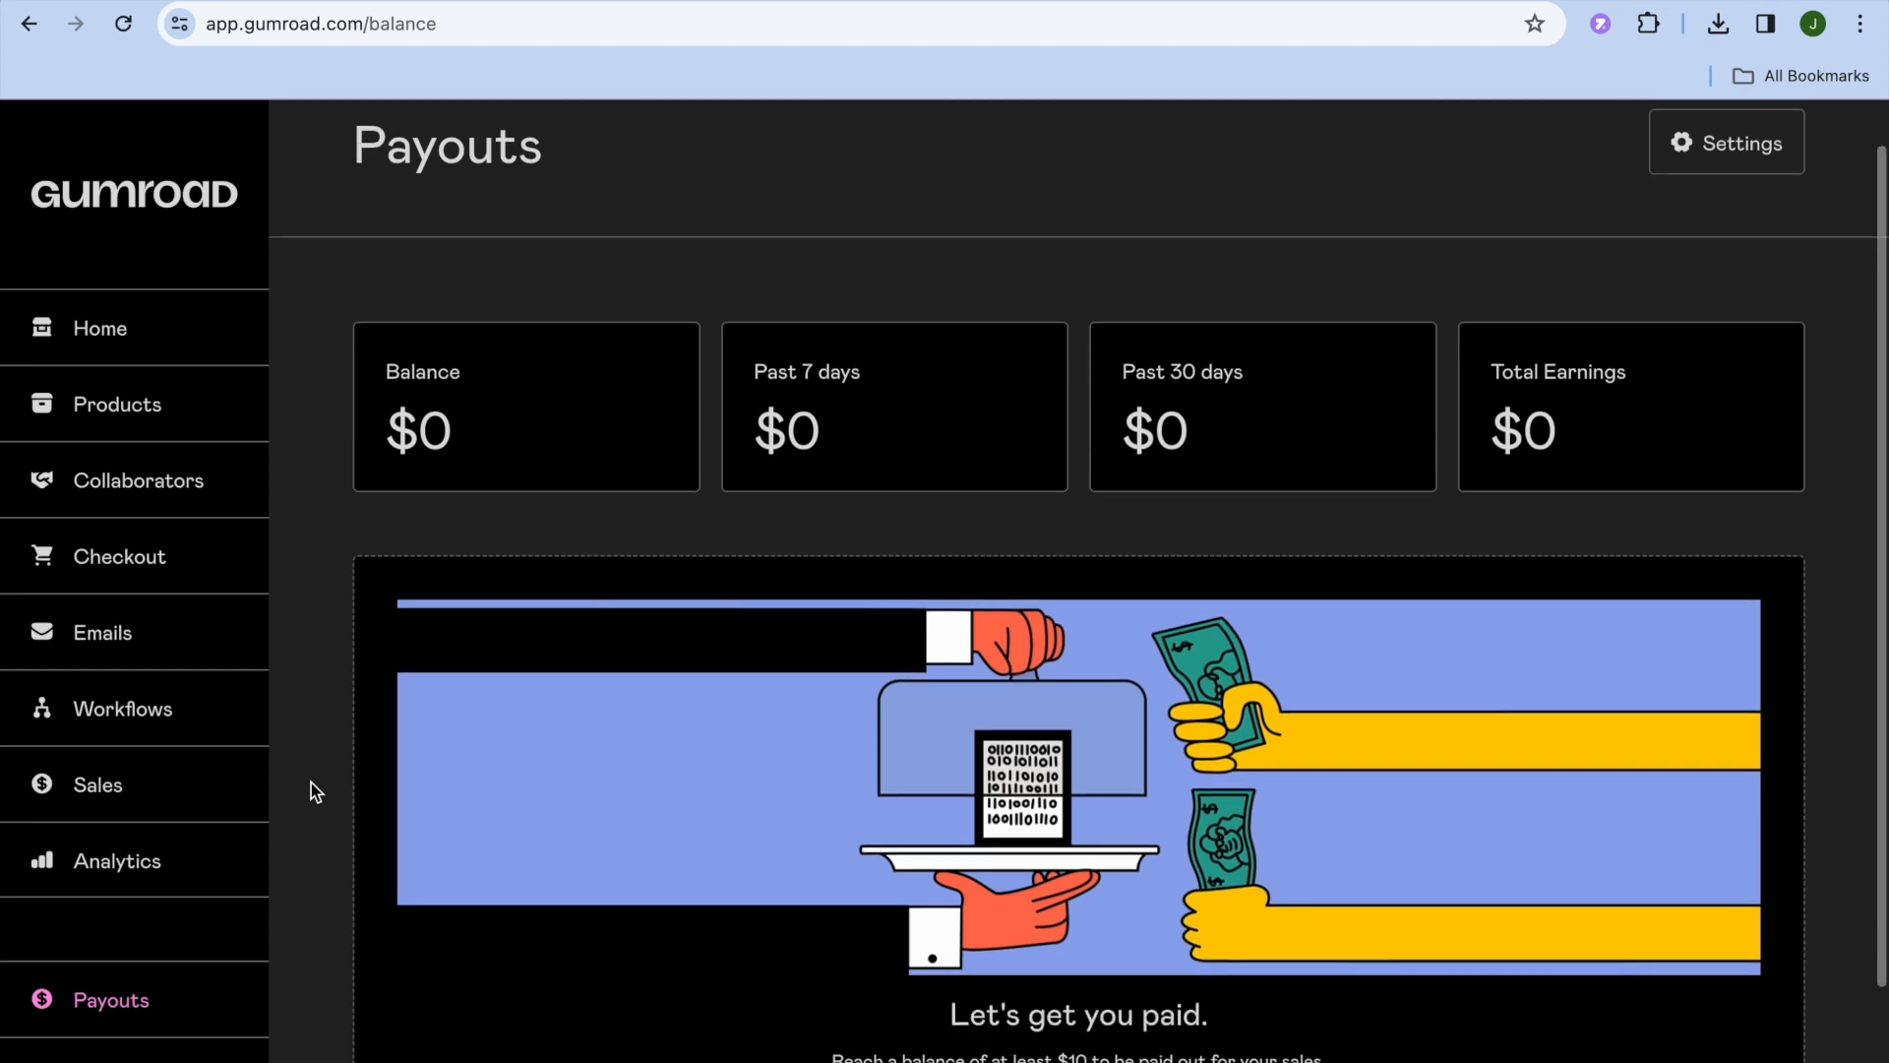
{"action": "scroll", "coordinate": [311, 790], "scroll_direction": "up", "scroll_amount": 2}
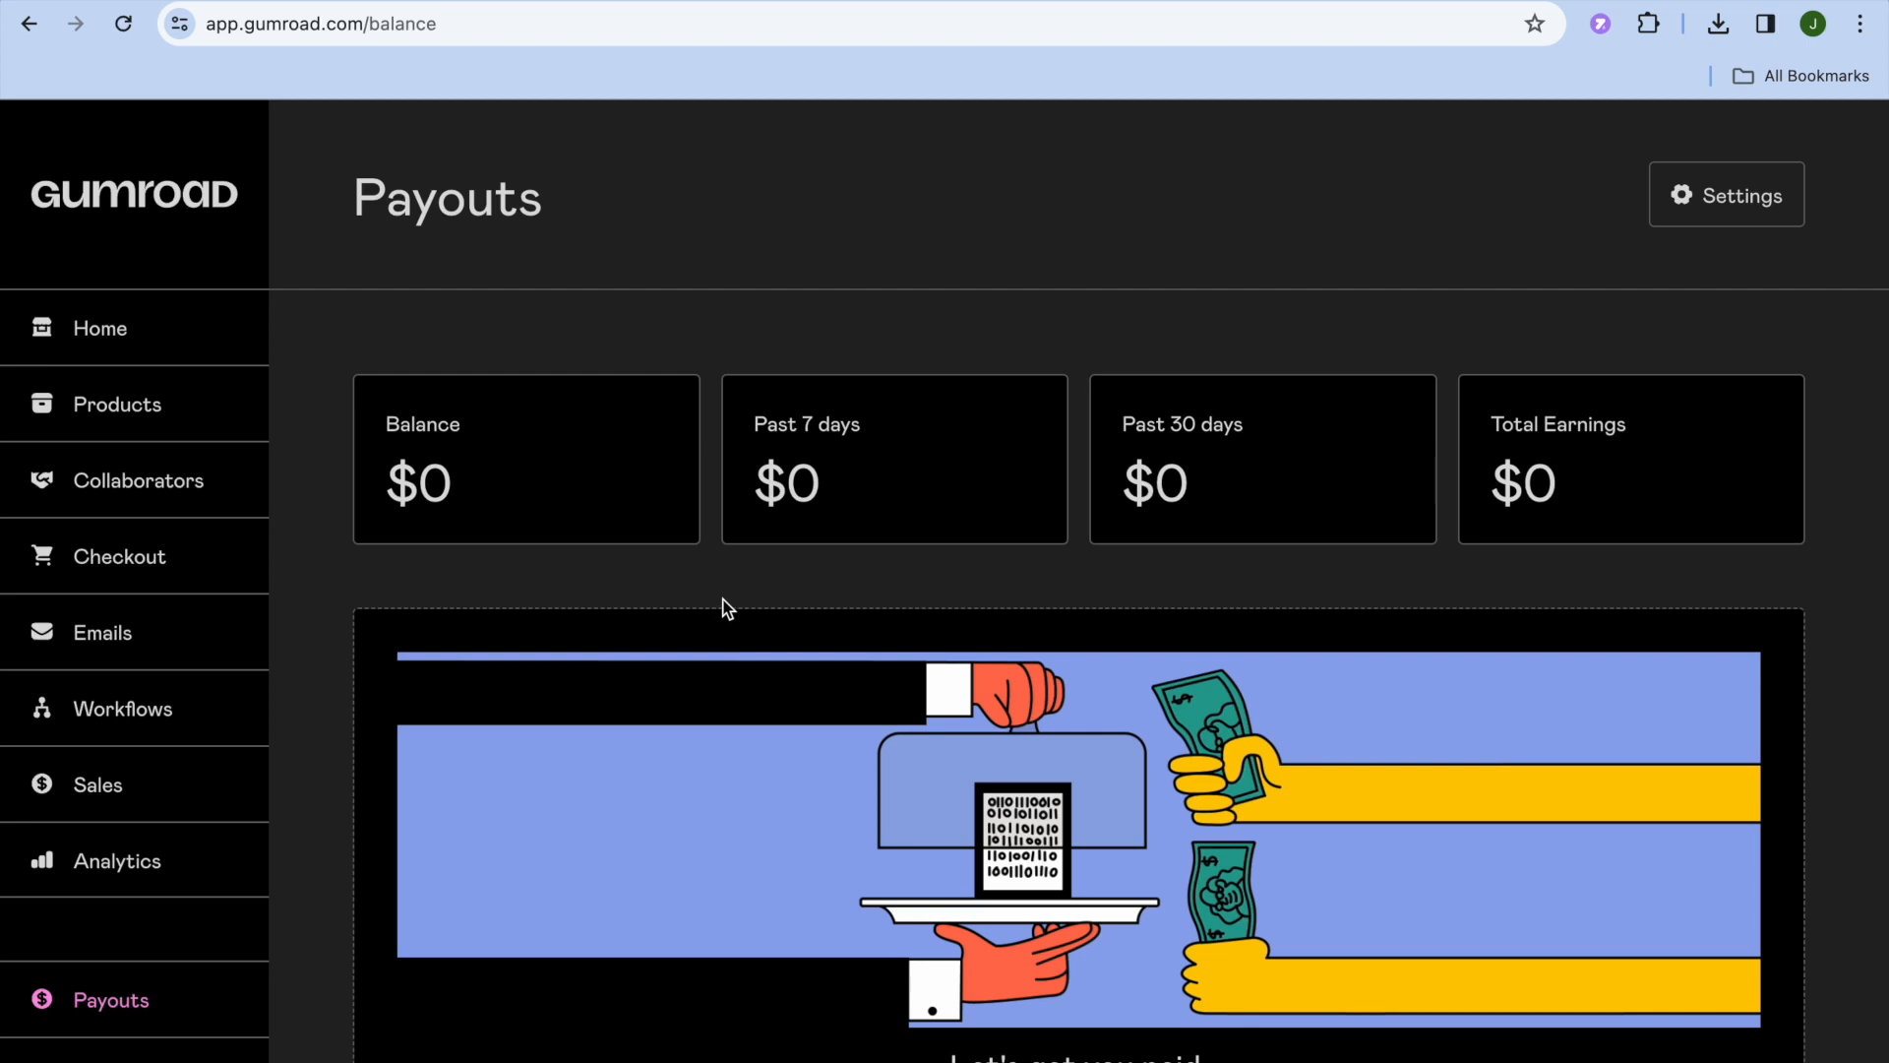
{"action": "left_click", "coordinate": [1694, 198]}
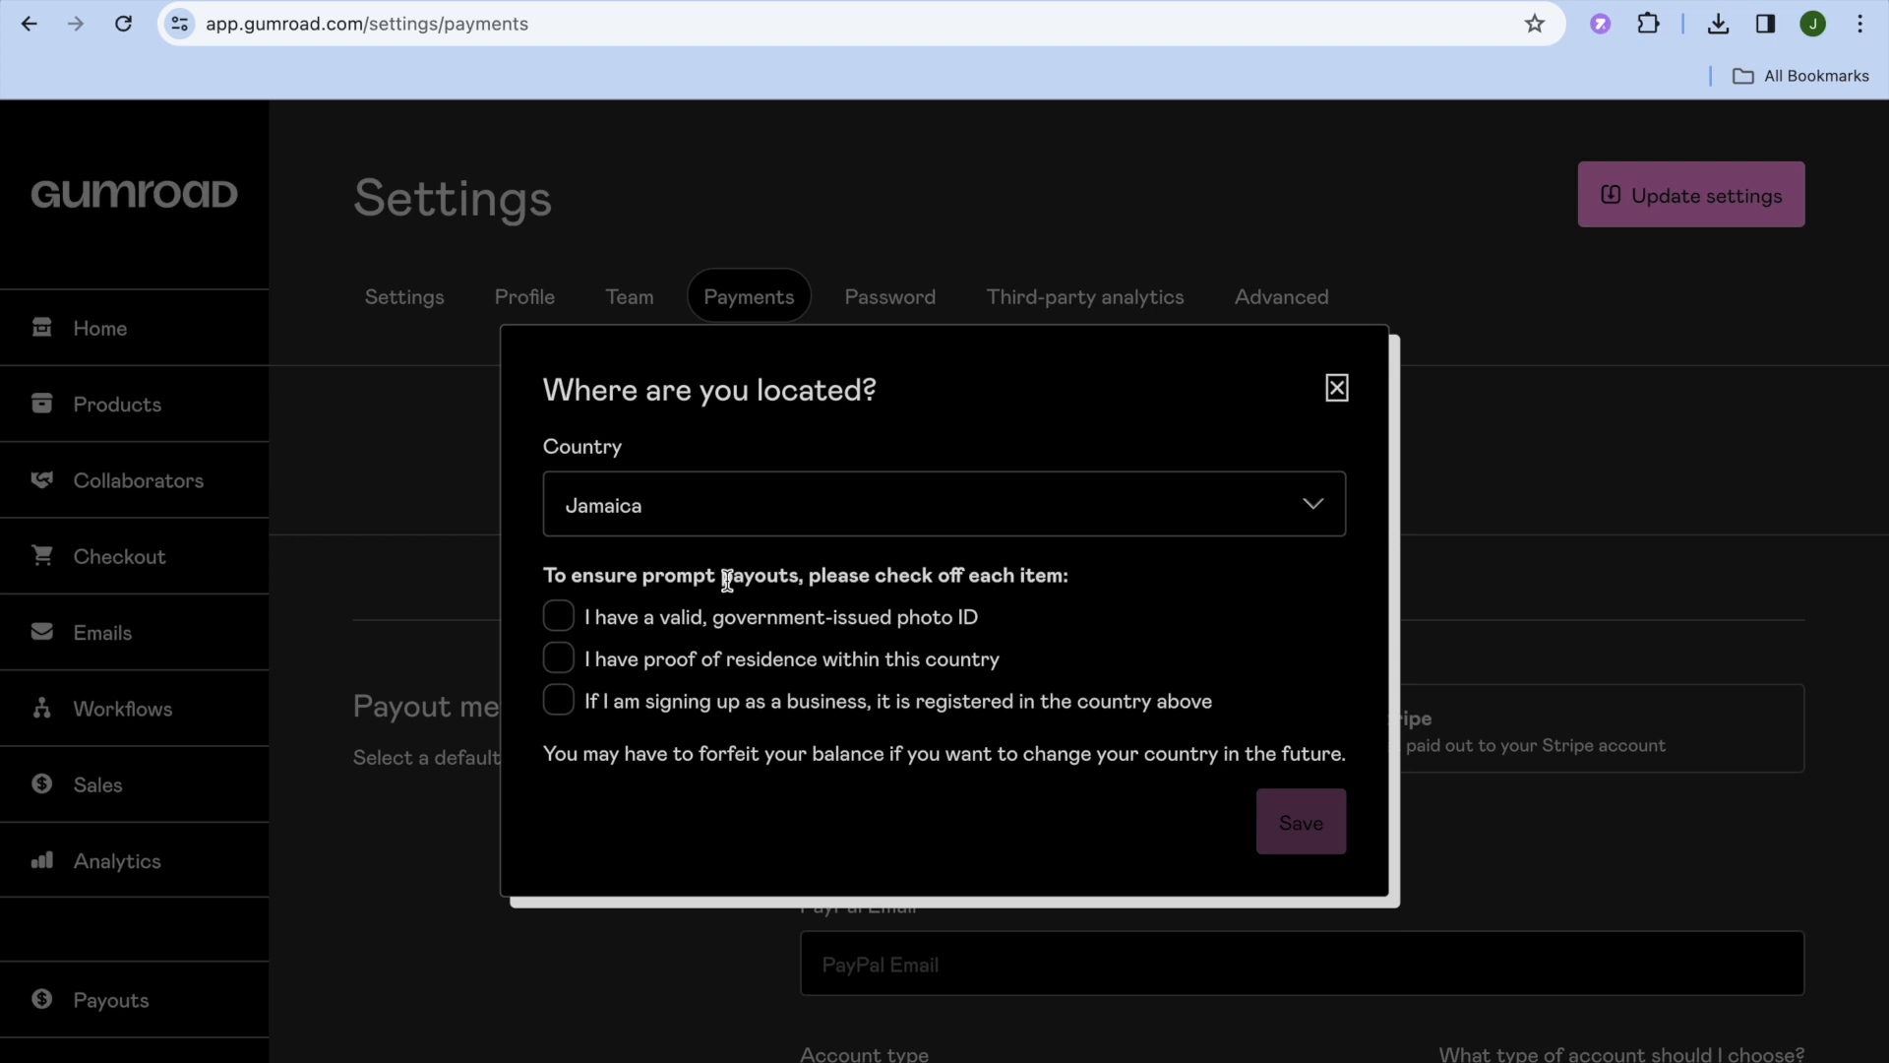
{"action": "left_click", "coordinate": [1338, 392]}
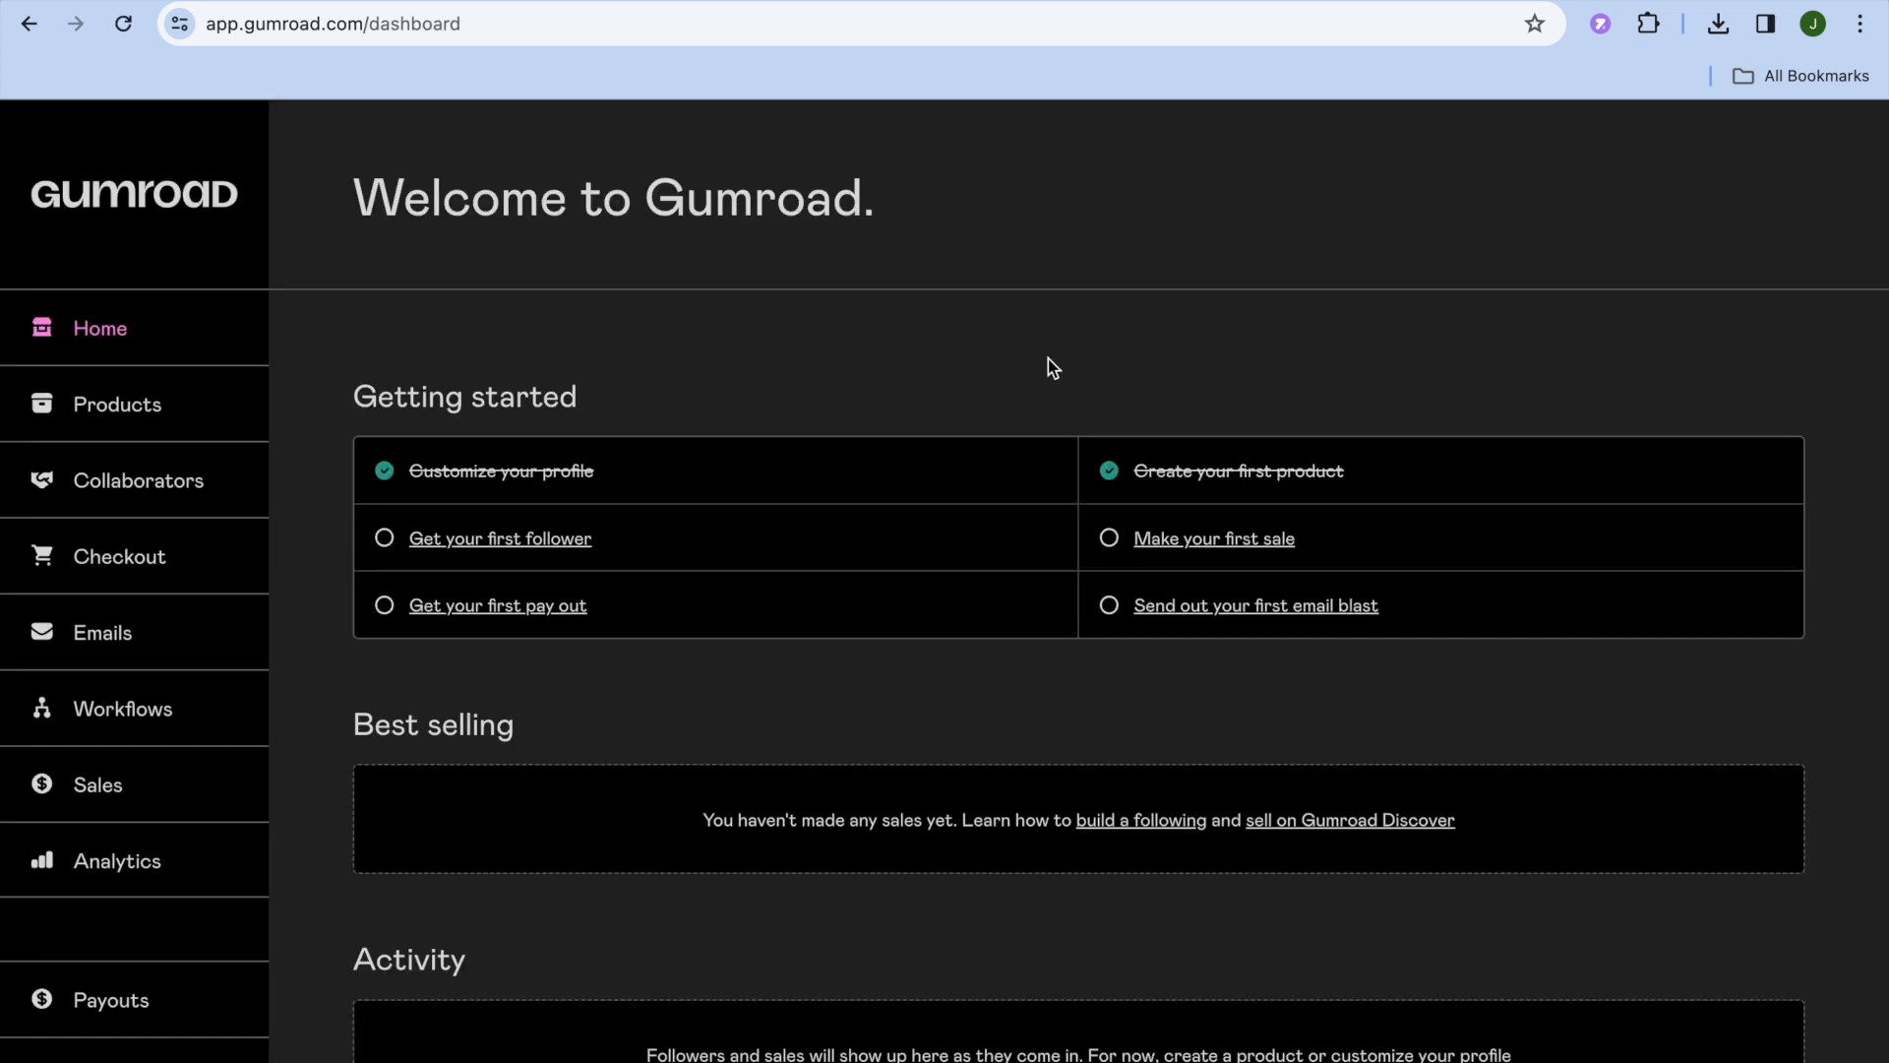
{"action": "scroll", "coordinate": [1038, 358], "scroll_direction": "down", "scroll_amount": 1}
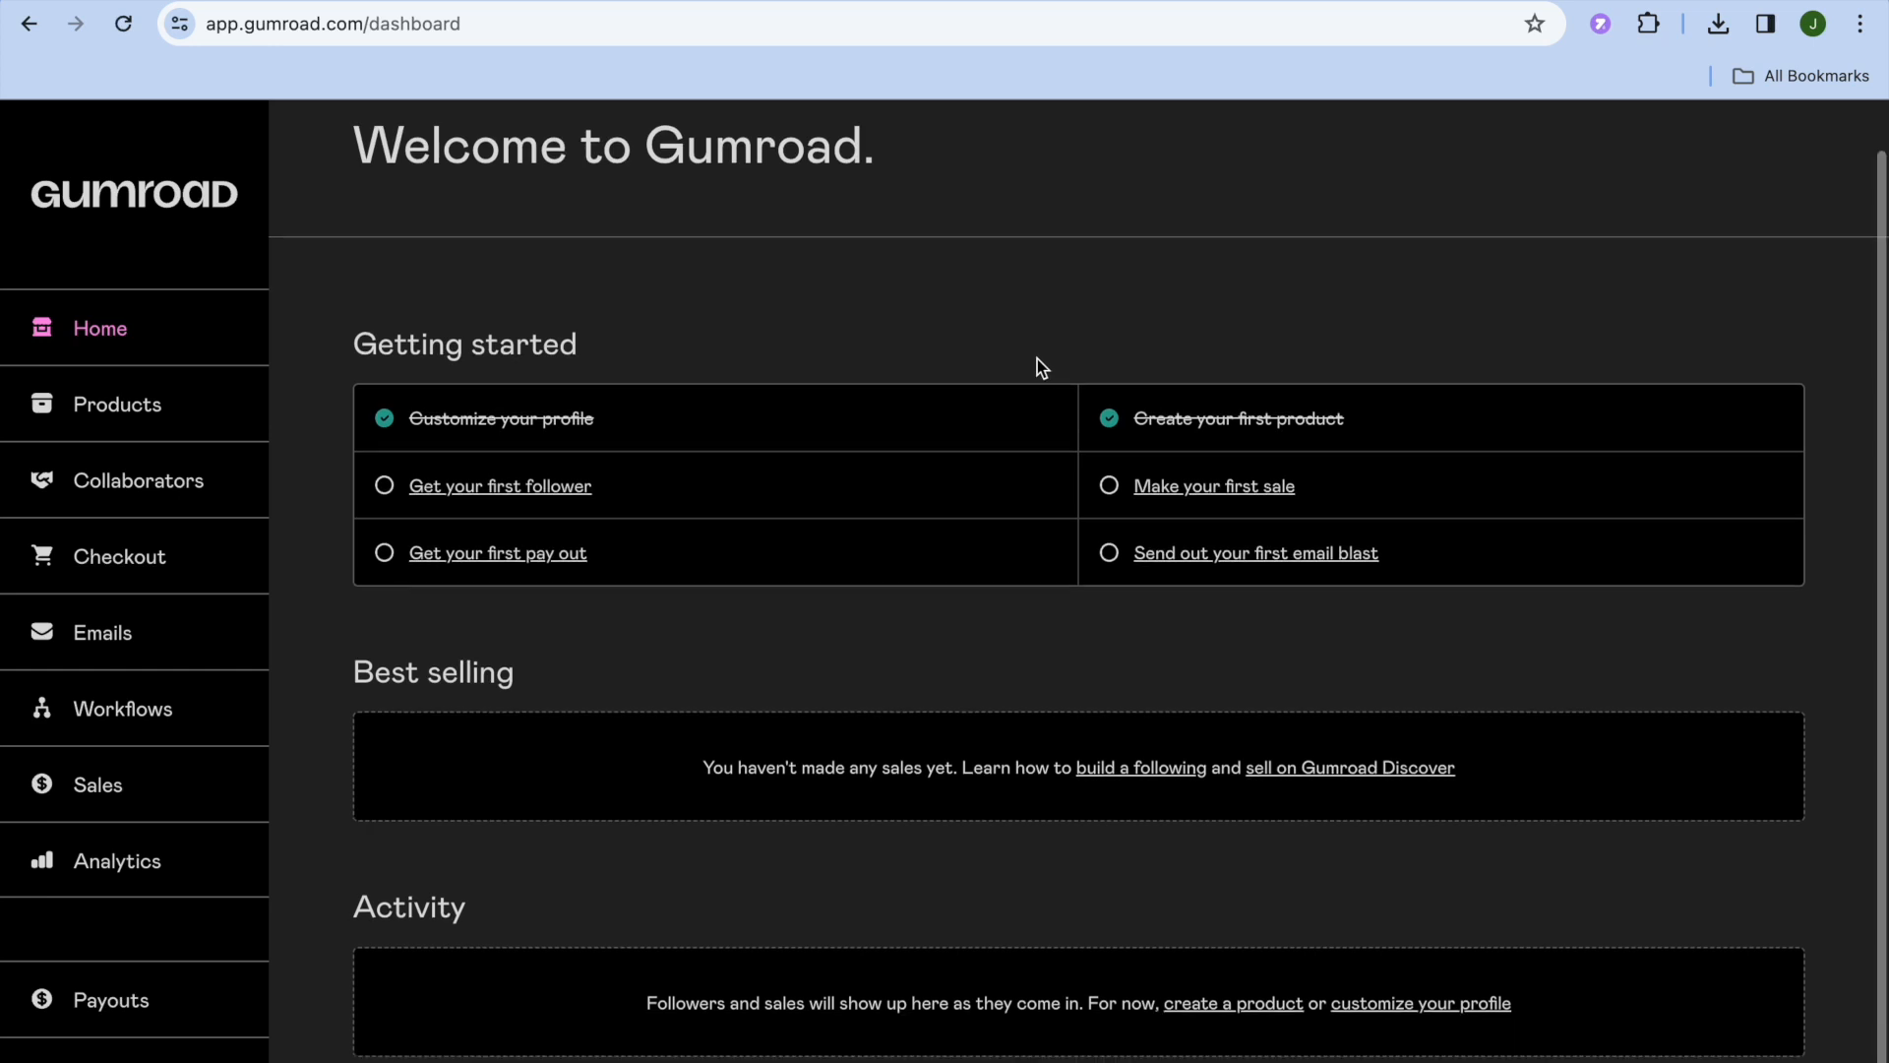